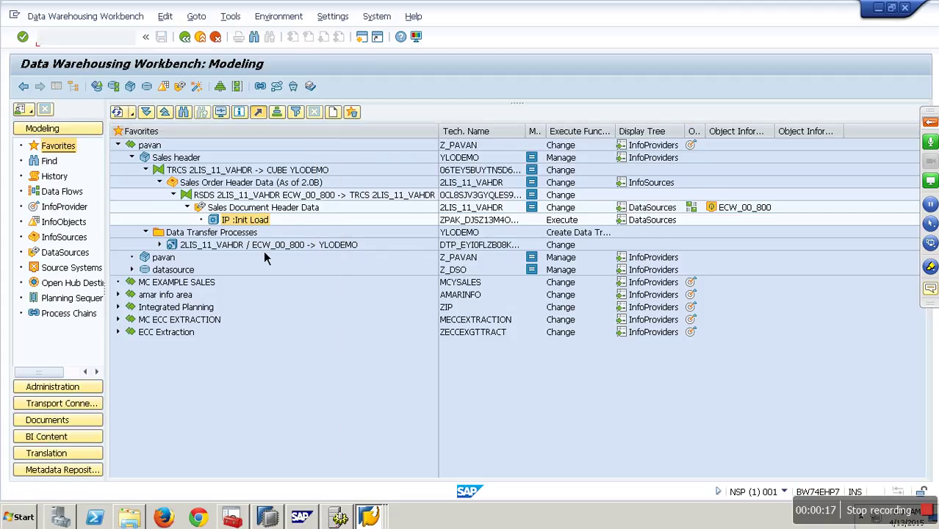
Step: Open the data transfer process 2LIS_11_VAHDR / ECW_00_800 -> YLODEMO and execute it with parallel extraction and processing
{"action": "double_click", "coordinate": [477, 245]}
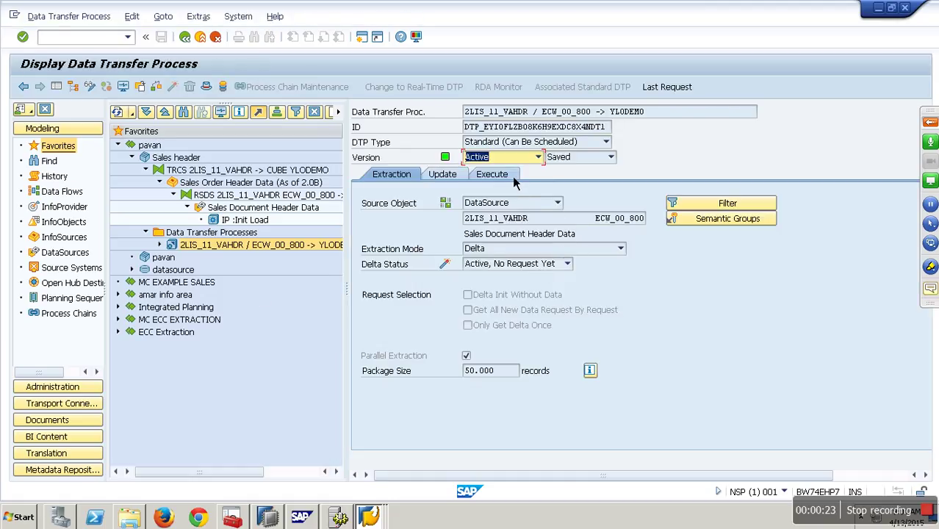
{"action": "left_click", "coordinate": [504, 175]}
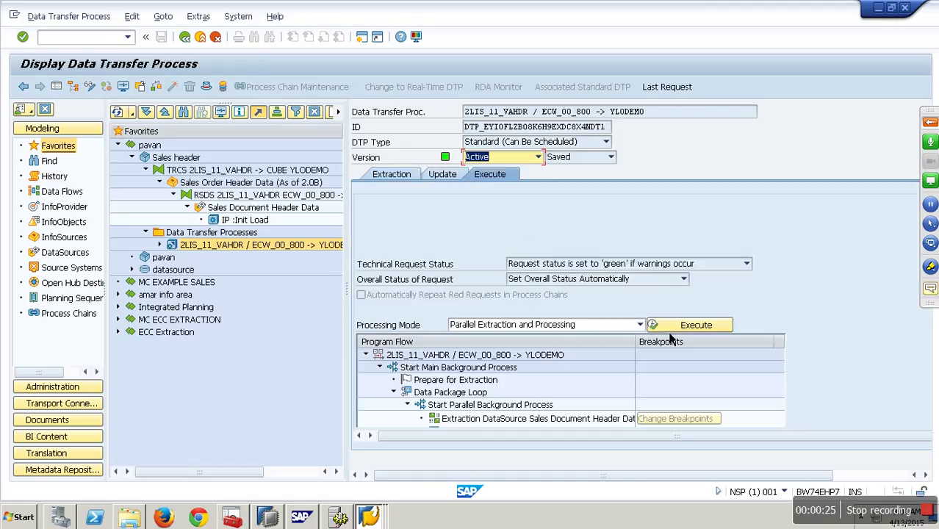
{"action": "left_click", "coordinate": [670, 330]}
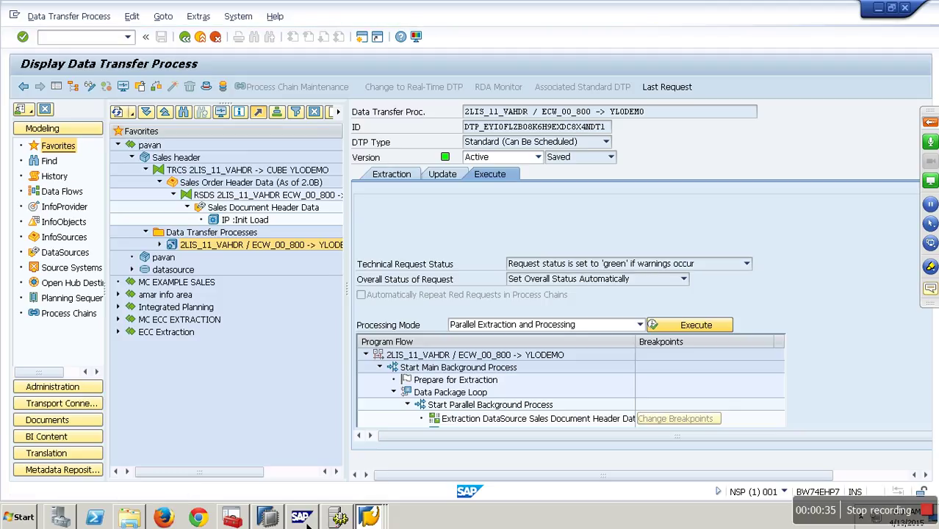
Step: Switch to the sapmmc console and examine the AS ABAP WP Table of NSP instance BW74EHP7 61 for running work processes
{"action": "mouse_move", "coordinate": [304, 519]}
{"action": "left_click", "coordinate": [335, 486]}
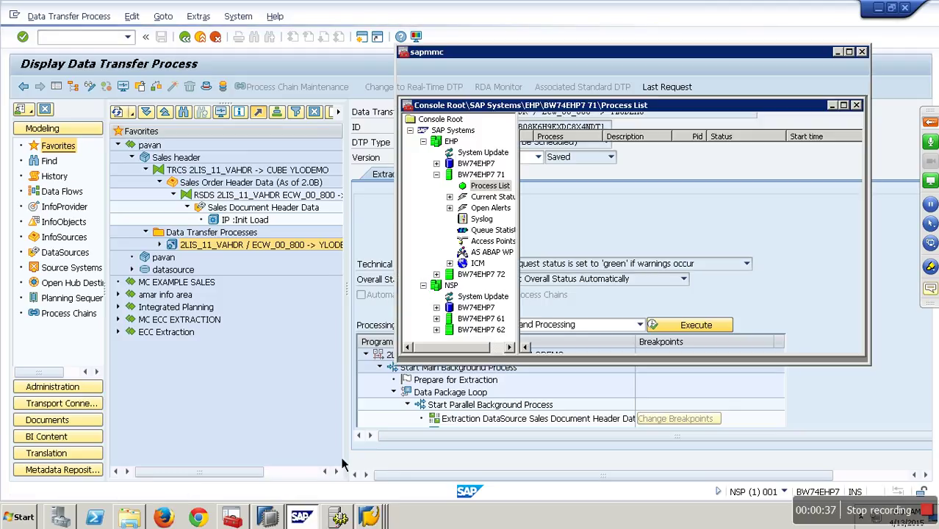
{"action": "left_click", "coordinate": [513, 256]}
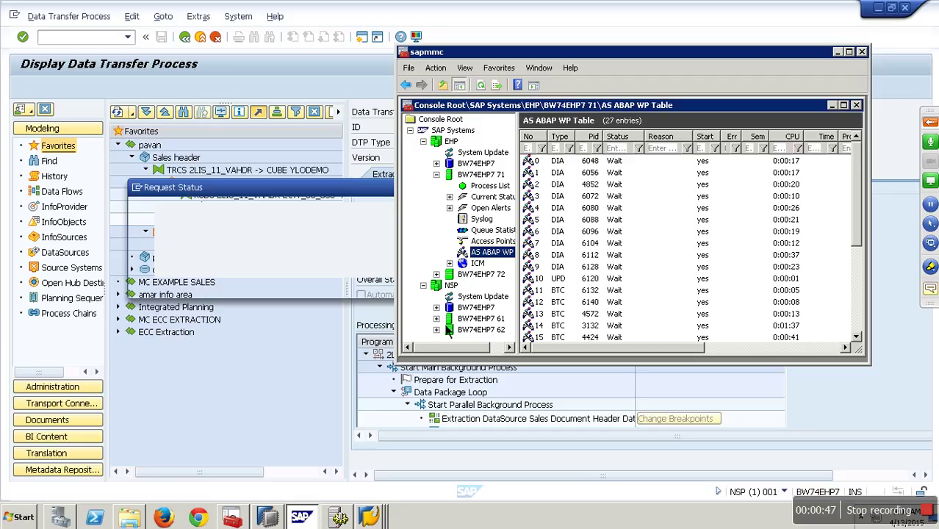
{"action": "left_click", "coordinate": [437, 318]}
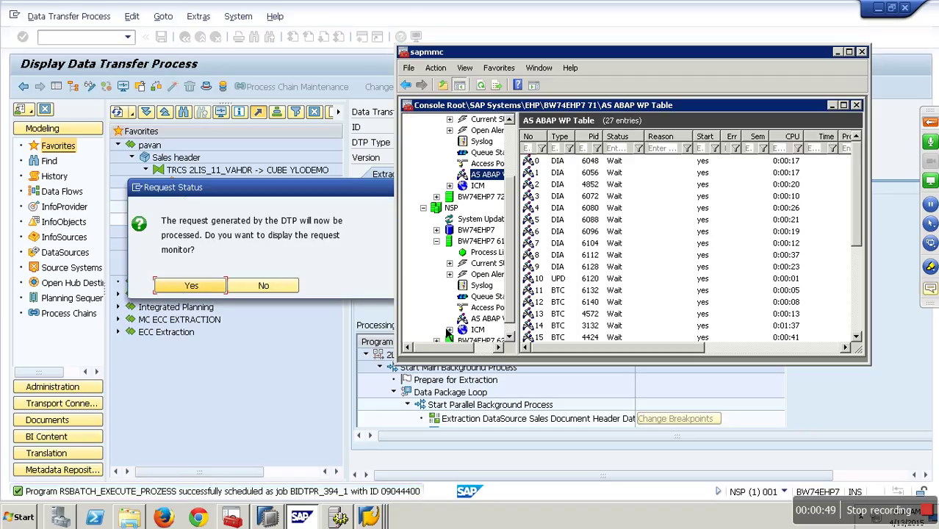
{"action": "left_click", "coordinate": [497, 323]}
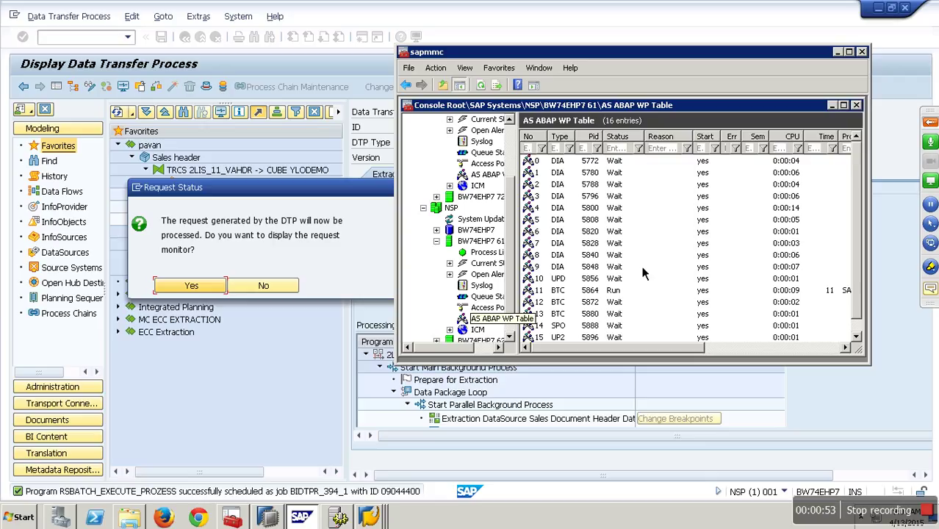
{"action": "scroll", "coordinate": [743, 361], "scroll_direction": "right", "scroll_amount": 5}
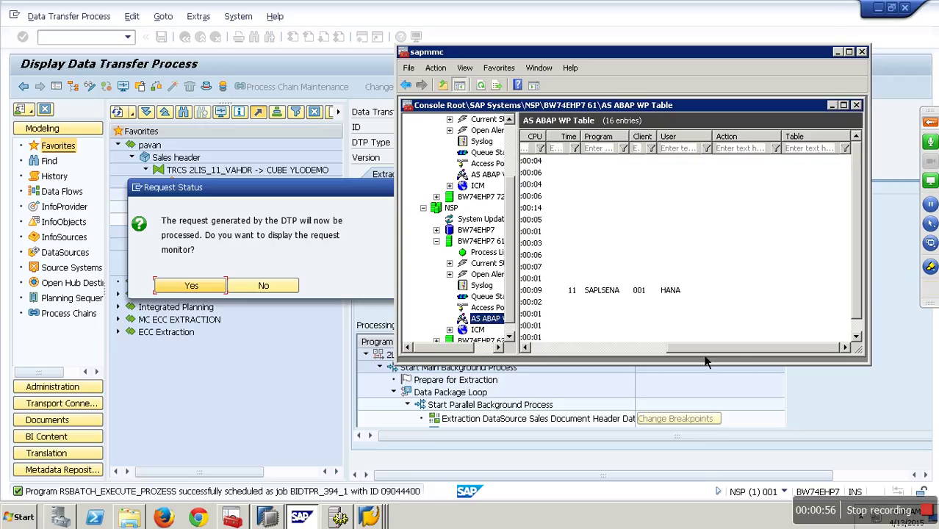
{"action": "scroll", "coordinate": [573, 363], "scroll_direction": "left", "scroll_amount": 2}
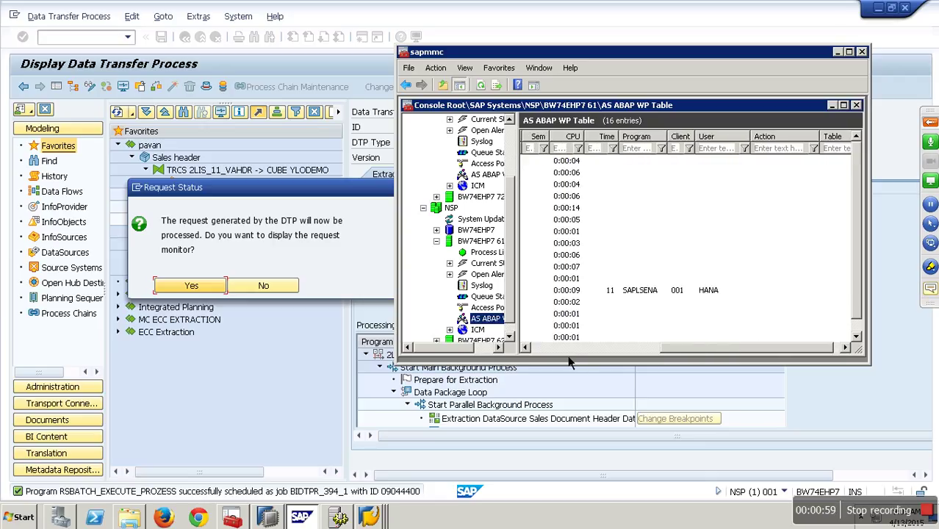
{"action": "scroll", "coordinate": [562, 363], "scroll_direction": "left", "scroll_amount": 5}
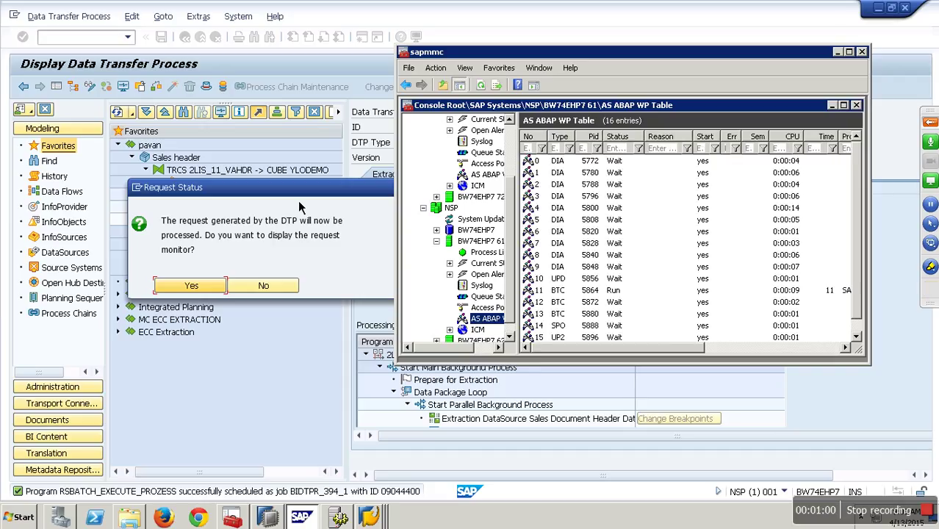
Step: Agree to display the request monitor for the executed DTP, hide its navigation area and refresh the request status
{"action": "left_click", "coordinate": [223, 266]}
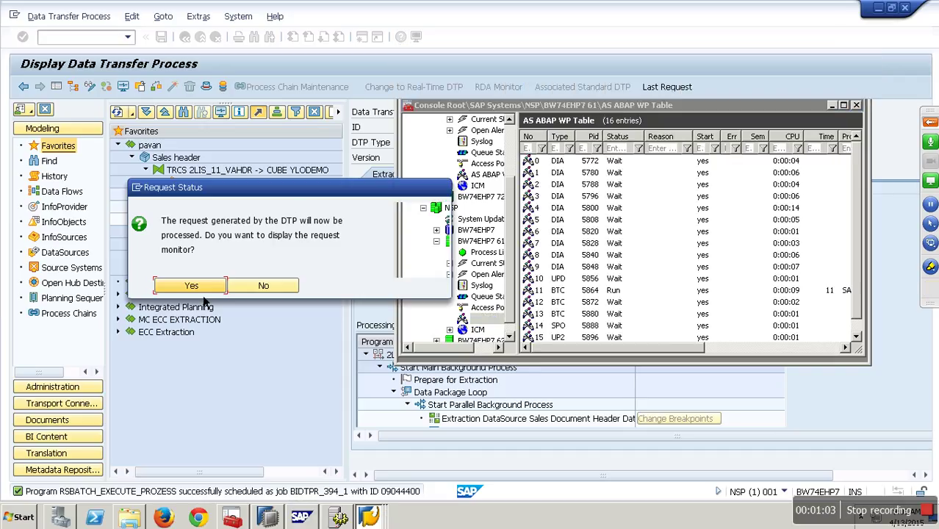
{"action": "left_click", "coordinate": [273, 389]}
{"action": "key", "text": "Return"}
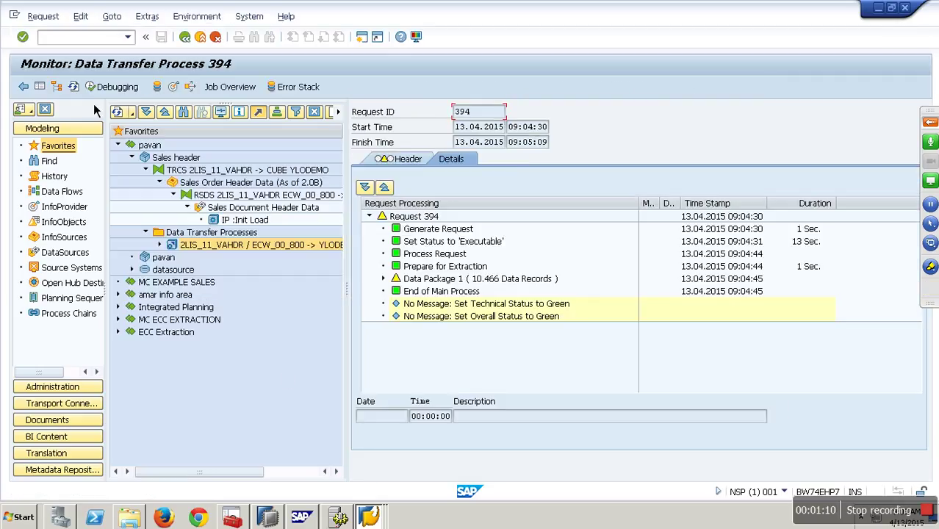
{"action": "left_click", "coordinate": [83, 93]}
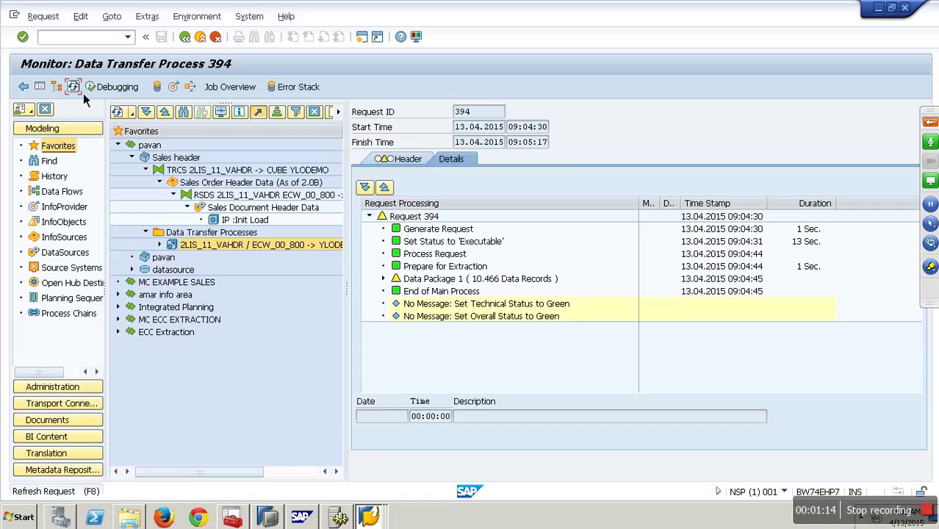
{"action": "left_click", "coordinate": [41, 87]}
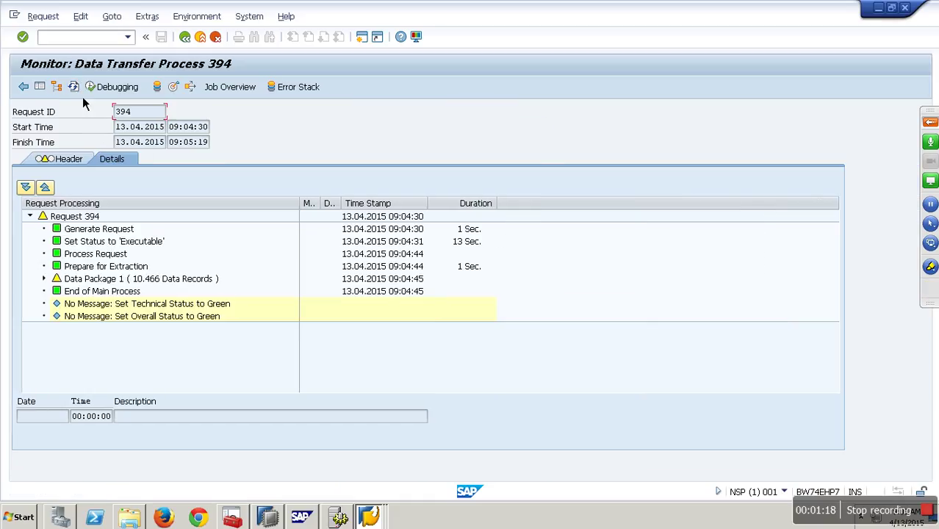
{"action": "left_click", "coordinate": [76, 88]}
{"action": "left_click", "coordinate": [79, 91]}
Step: Expand Data Package 1, refresh the request and review the processing steps under the update to InfoCube YLODEMO
{"action": "left_click", "coordinate": [44, 279]}
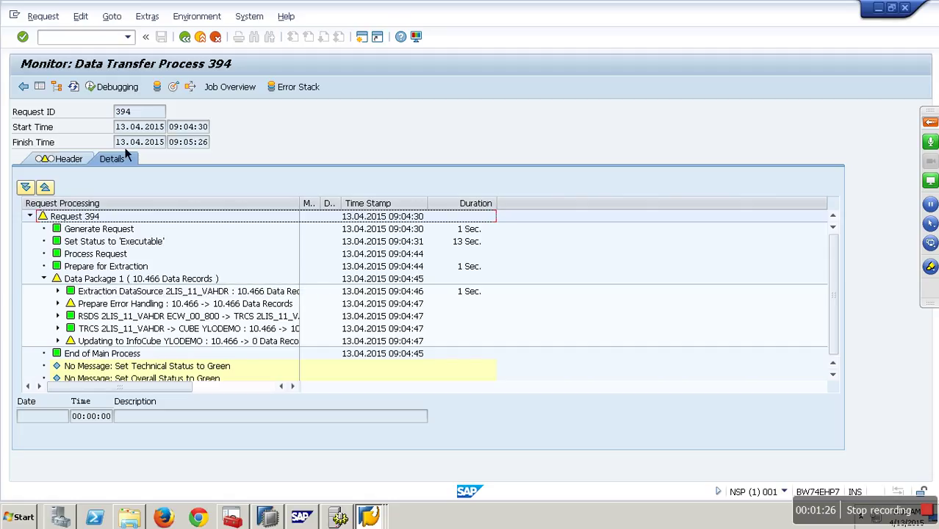
{"action": "left_click", "coordinate": [75, 87]}
{"action": "left_click", "coordinate": [74, 88]}
{"action": "left_click", "coordinate": [79, 90]}
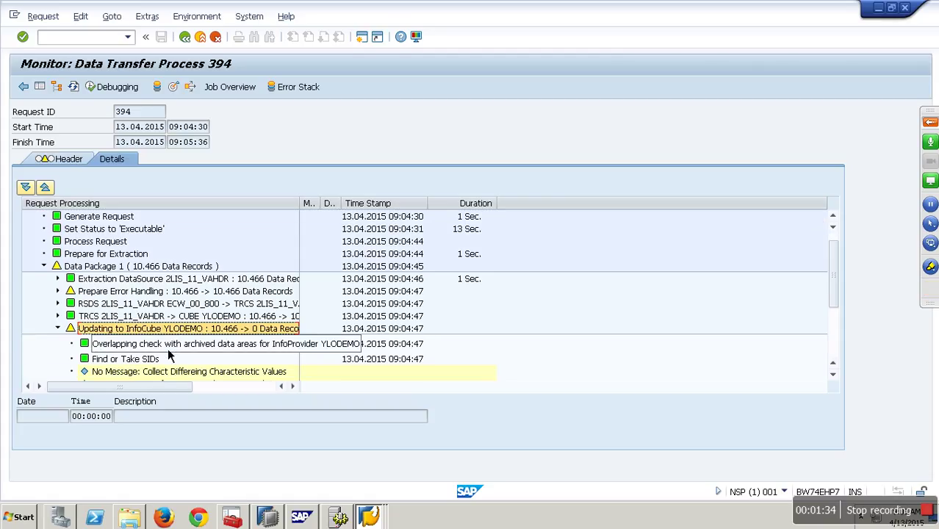
{"action": "scroll", "coordinate": [168, 353], "scroll_direction": "down", "scroll_amount": 5}
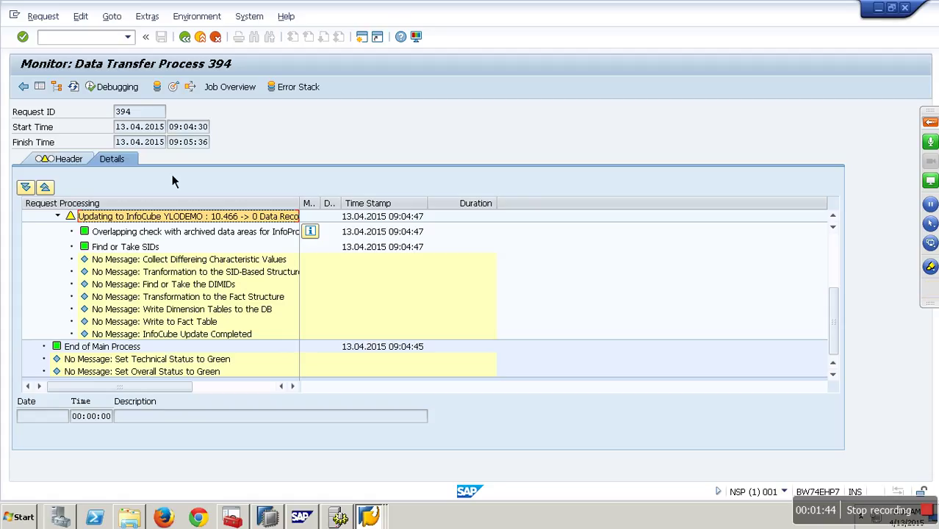
Step: Leave the request monitor and open BW Delta Queue Maintenance in the EHP session showing the Dictionary table display
{"action": "left_click", "coordinate": [202, 44]}
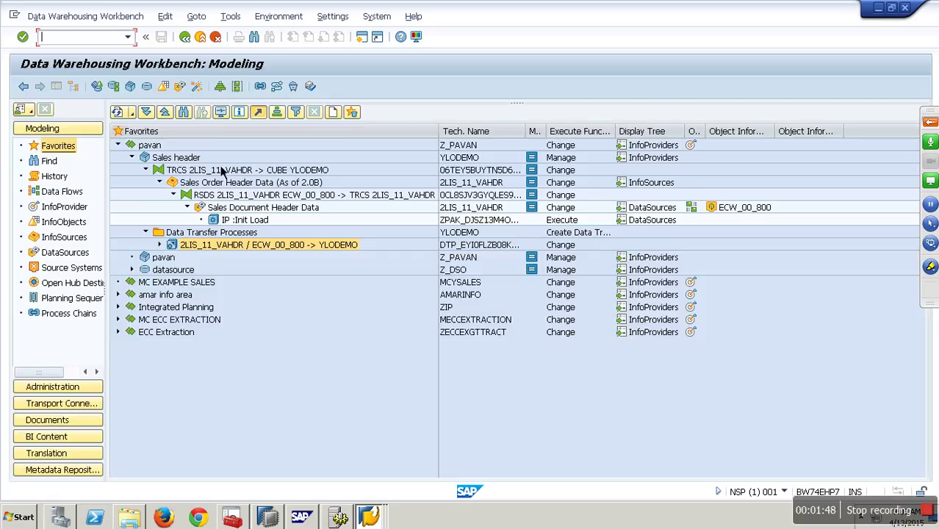
{"action": "left_click", "coordinate": [373, 517]}
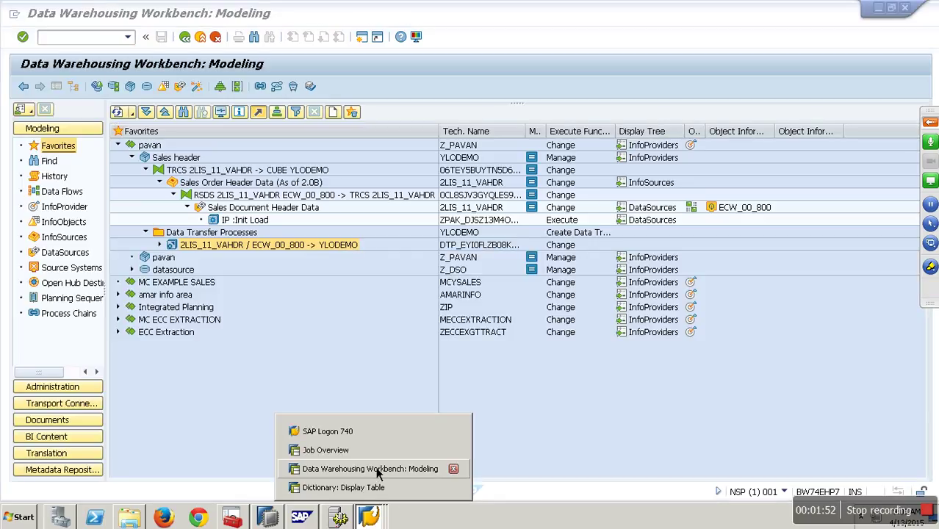
{"action": "left_click", "coordinate": [380, 493]}
{"action": "left_click", "coordinate": [68, 41]}
{"action": "type", "text": "/nrsa1"}
{"action": "key", "text": "Return"}
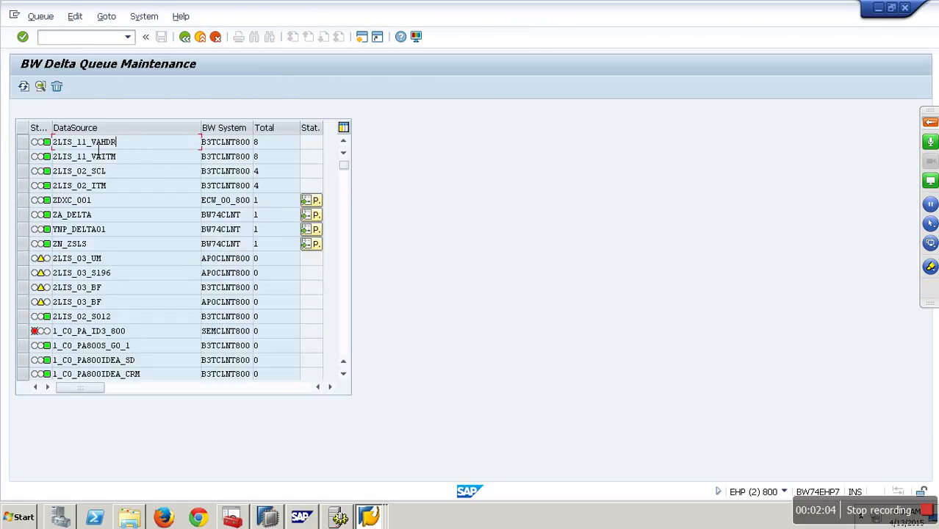
Step: Find the 2LIS_11_VAHDR entry for BW system BW74CLNT in the delta queue and select its row
{"action": "key", "text": "shift+Left"}
{"action": "key", "text": "shift+Left"}
{"action": "key", "text": "shift+Left"}
{"action": "key", "text": "shift+Left"}
{"action": "key", "text": "shift+Left"}
{"action": "left_click", "coordinate": [221, 146]}
{"action": "scroll", "coordinate": [112, 264], "scroll_direction": "down", "scroll_amount": 3}
{"action": "scroll", "coordinate": [111, 264], "scroll_direction": "down", "scroll_amount": 5}
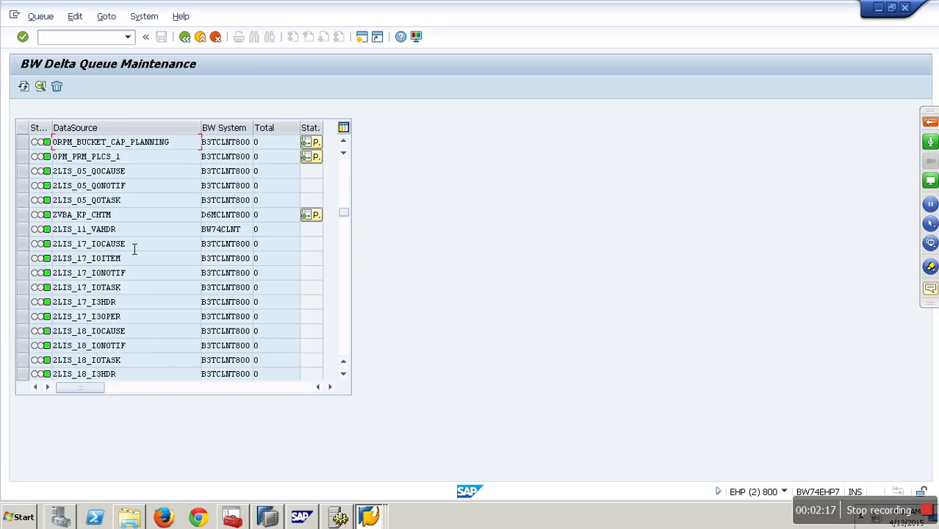
{"action": "left_click", "coordinate": [218, 233]}
{"action": "double_click", "coordinate": [203, 233]}
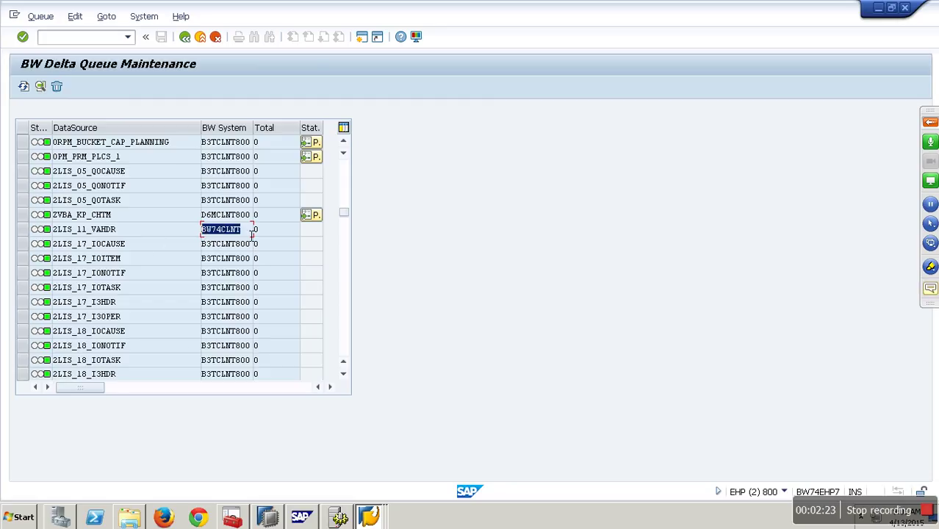
{"action": "left_click", "coordinate": [33, 238]}
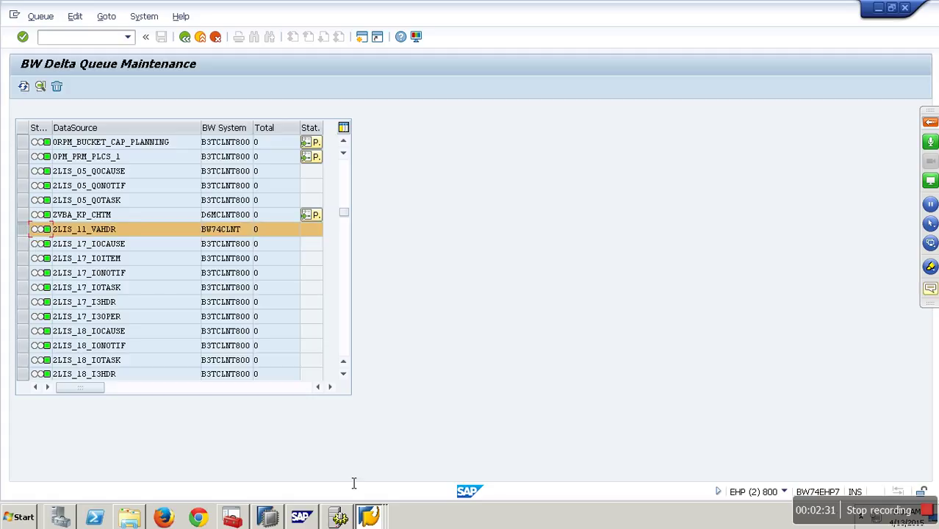
Step: Switch to the Data Warehousing Workbench session and open the ALE Implementation Guide in a new session
{"action": "left_click", "coordinate": [370, 519]}
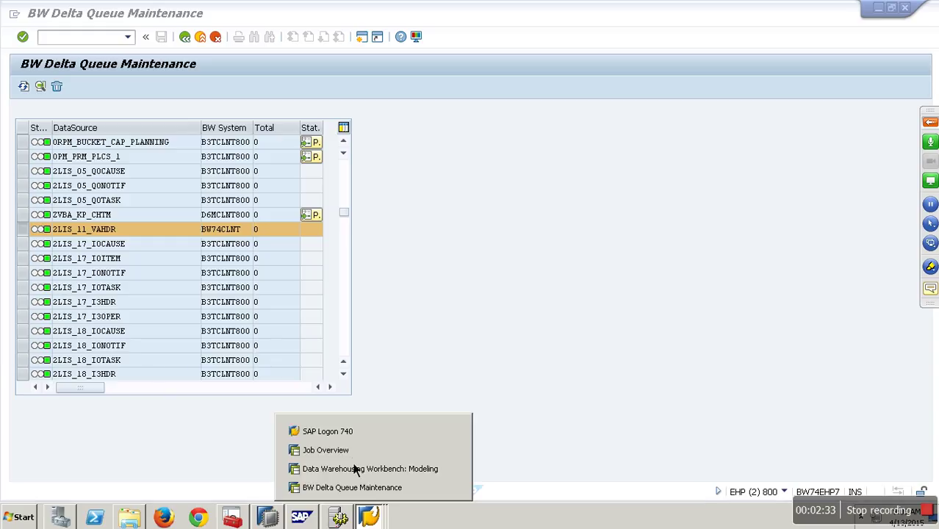
{"action": "left_click", "coordinate": [353, 452]}
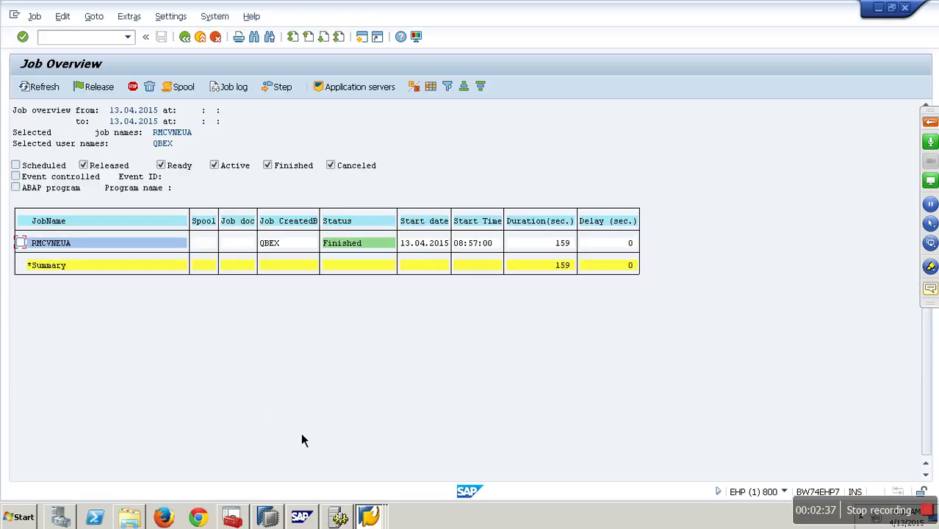
{"action": "left_click", "coordinate": [368, 517]}
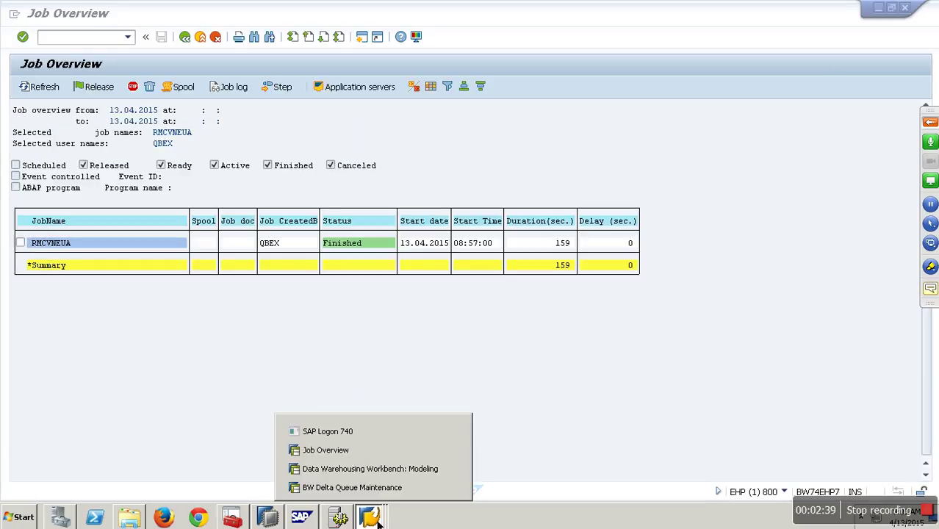
{"action": "left_click", "coordinate": [384, 474]}
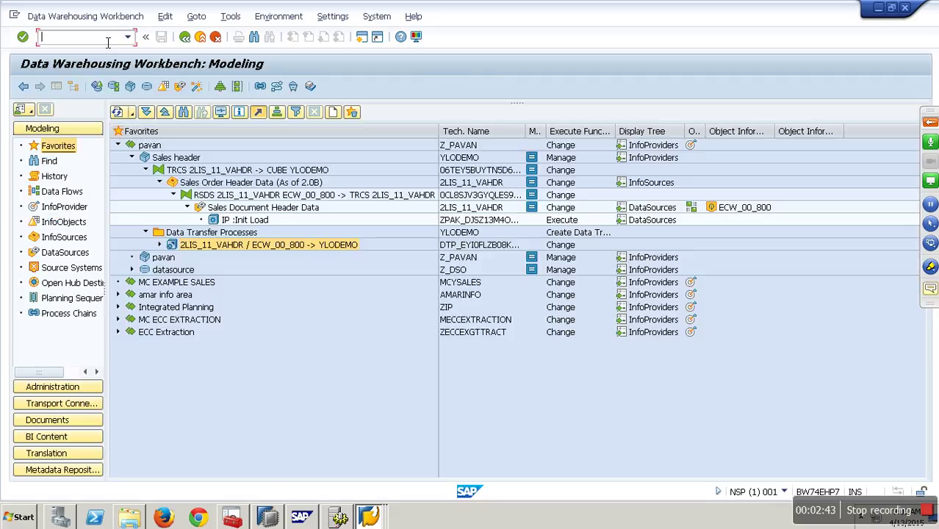
{"action": "type", "text": "/"}
{"action": "key", "text": "Return"}
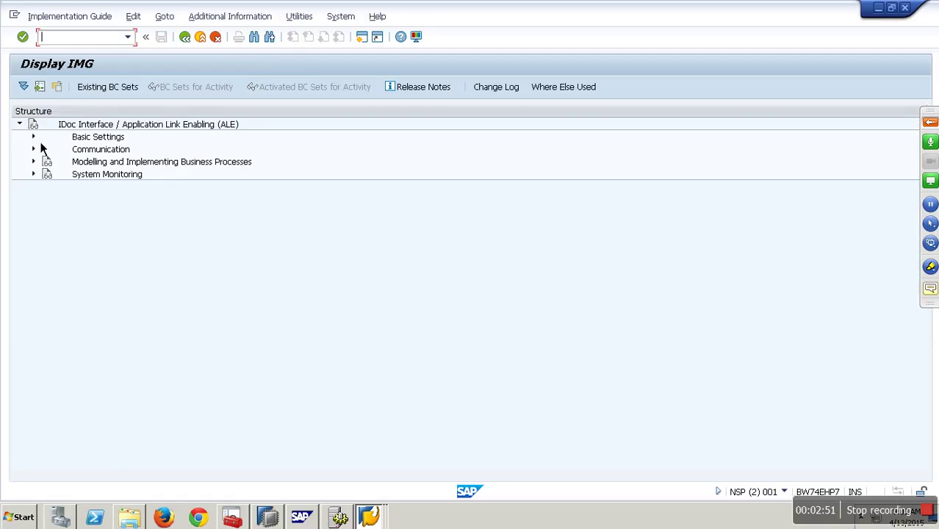
Step: Open Assign Logical System to Client under Basic Settings and display the details of client 001 to check its logical system
{"action": "left_click", "coordinate": [36, 139]}
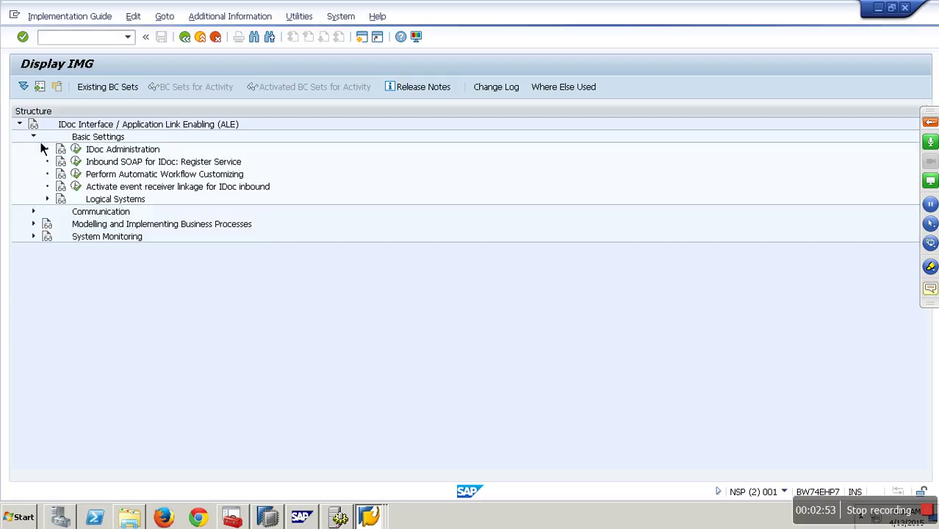
{"action": "left_click", "coordinate": [49, 200]}
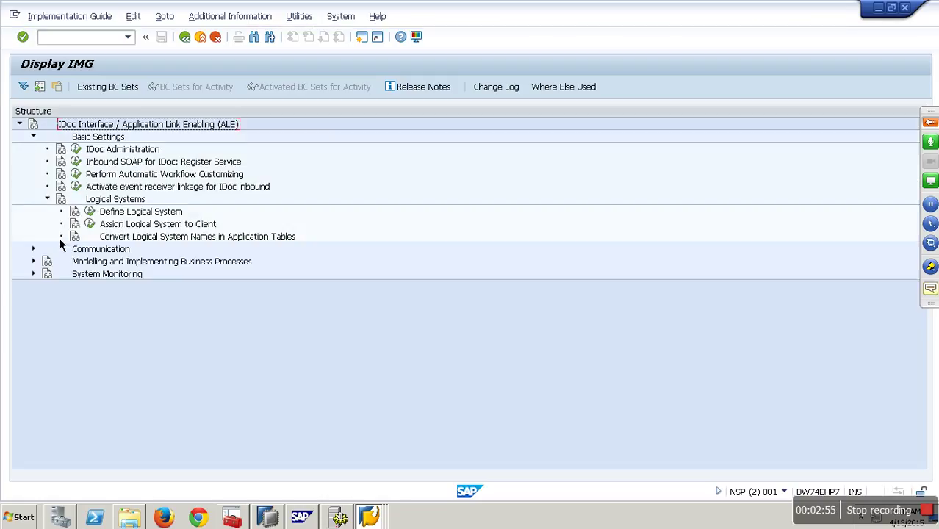
{"action": "left_click", "coordinate": [89, 225]}
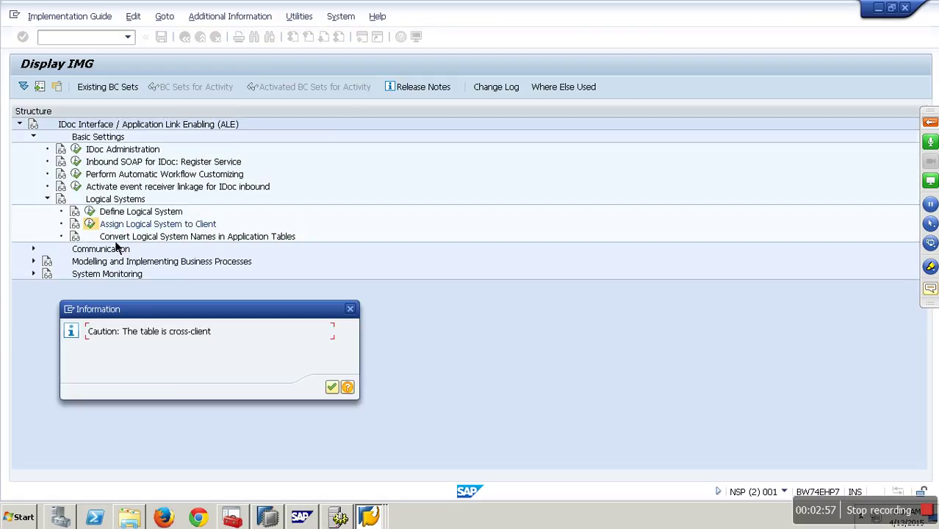
{"action": "key", "text": "Return"}
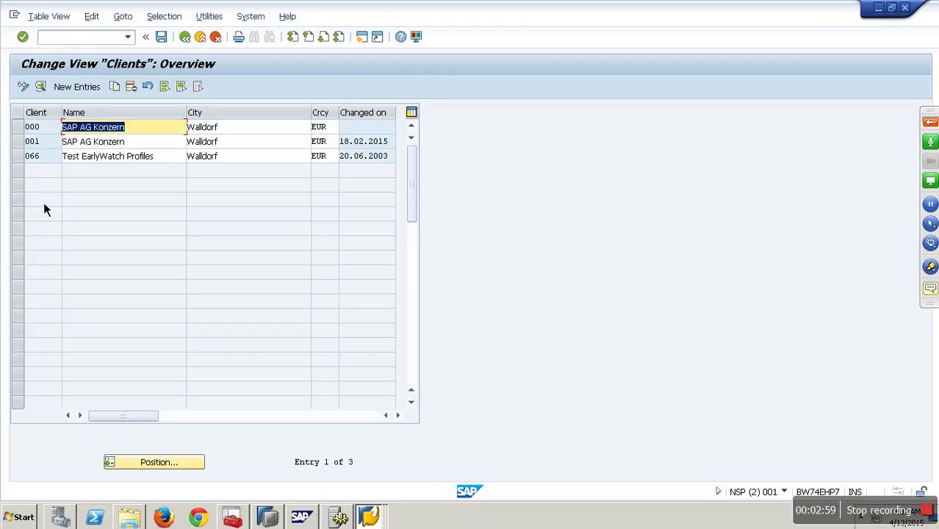
{"action": "left_click", "coordinate": [31, 141]}
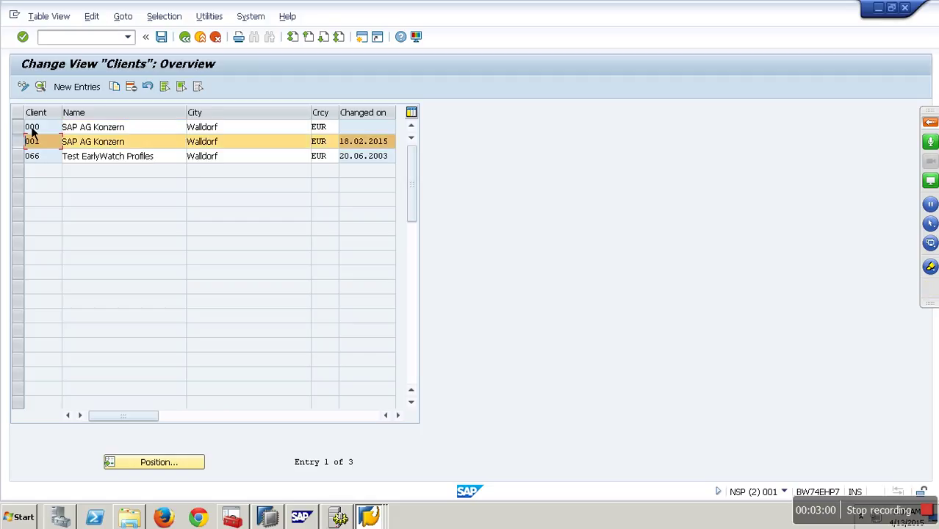
{"action": "left_click", "coordinate": [41, 88]}
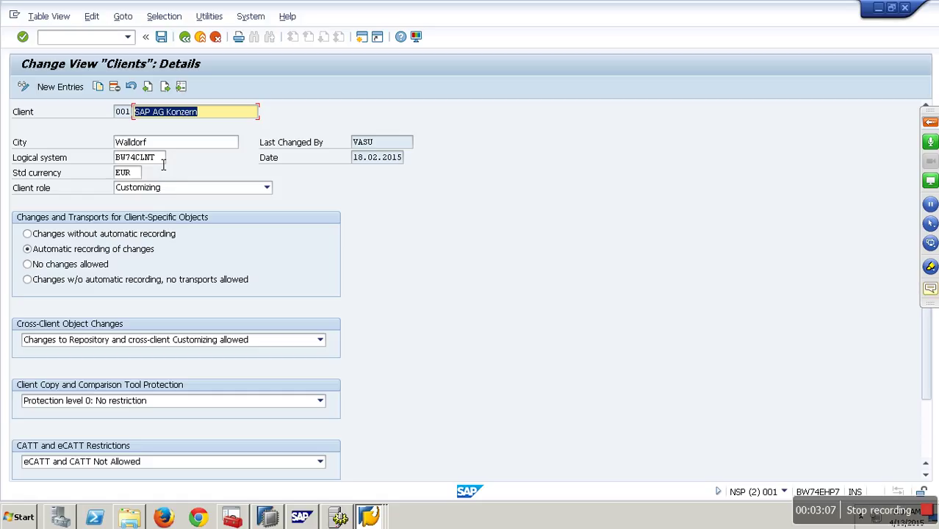
Step: Switch to the BW Delta Queue Maintenance session and check the 2LIS_11_VAHDR entry's BW system BW74CLNT and its total
{"action": "left_click", "coordinate": [373, 519]}
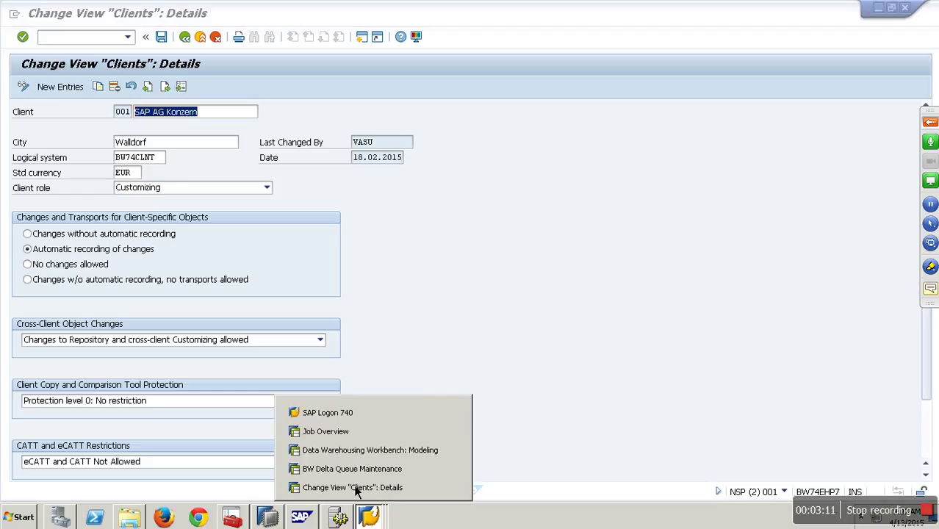
{"action": "left_click", "coordinate": [371, 474]}
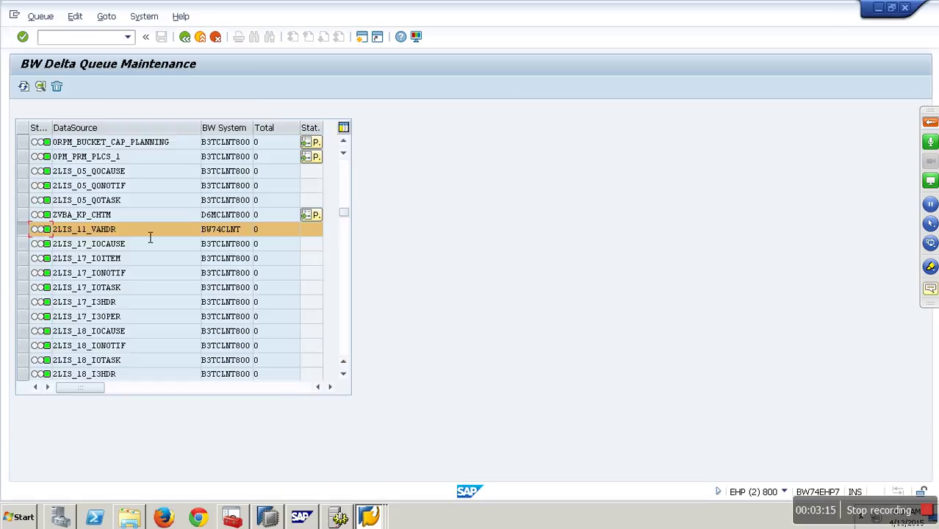
{"action": "double_click", "coordinate": [76, 233]}
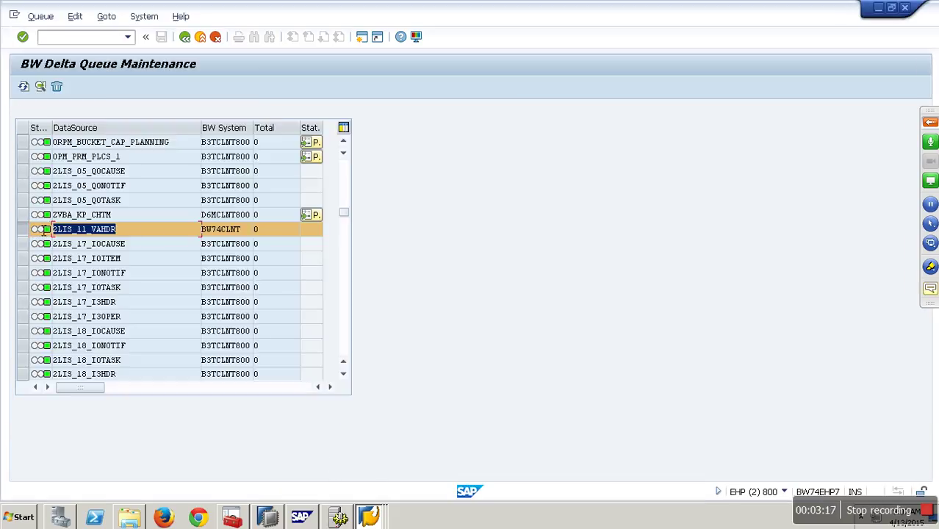
{"action": "key", "text": "Tab"}
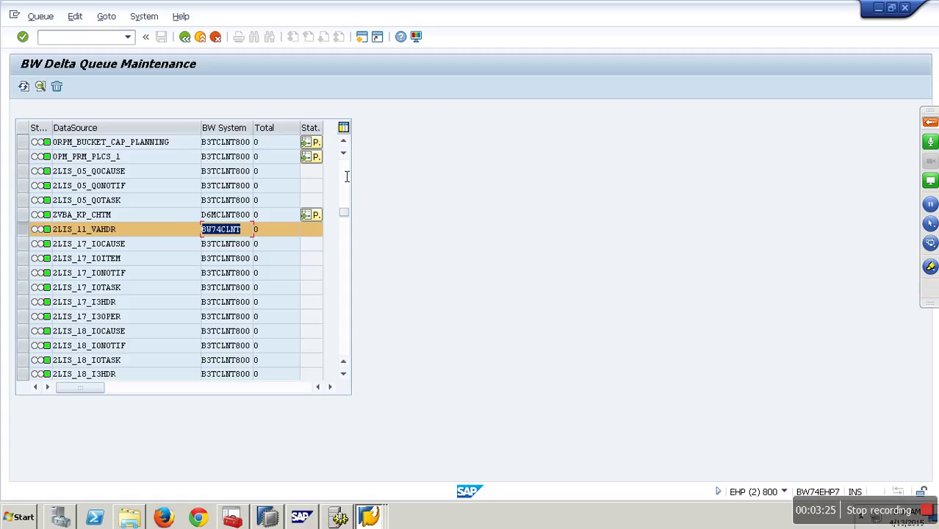
{"action": "scroll", "coordinate": [349, 170], "scroll_direction": "up", "scroll_amount": 5}
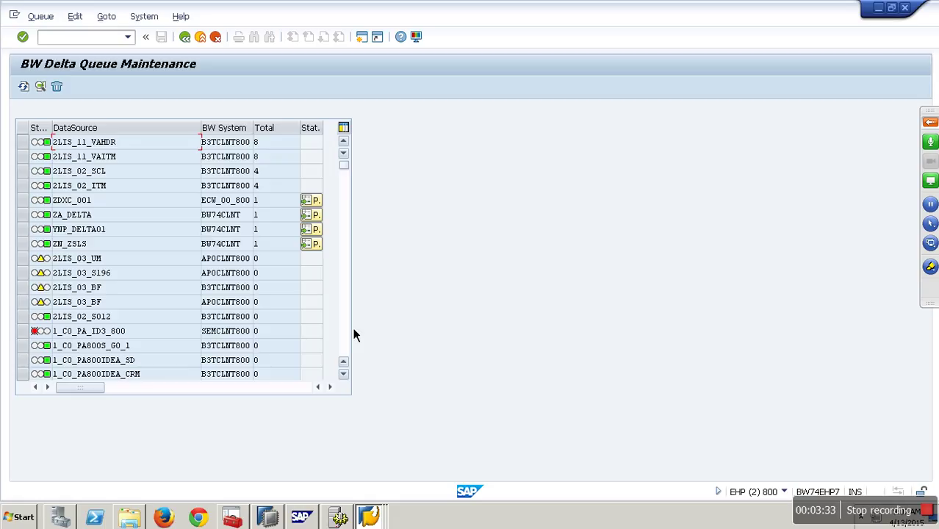
{"action": "scroll", "coordinate": [354, 334], "scroll_direction": "down", "scroll_amount": 5}
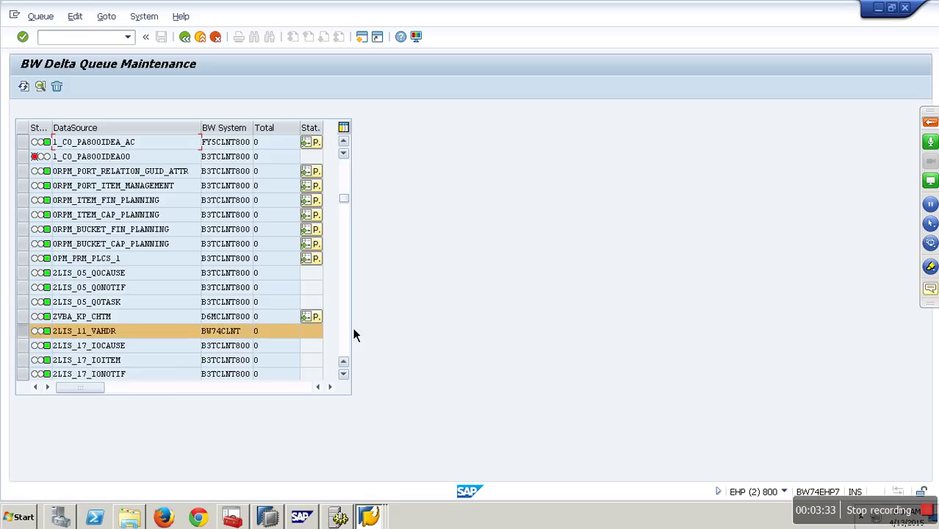
{"action": "left_click", "coordinate": [255, 331]}
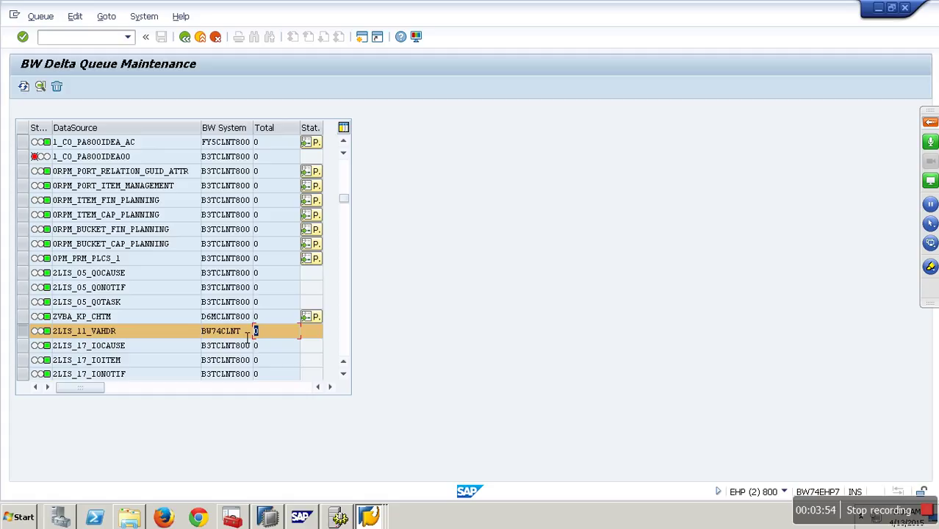
Step: Open sales order creation with transaction VA01, set the order type to OR and start creating with reference
{"action": "left_click", "coordinate": [105, 44]}
{"action": "type", "text": "/nva0"}
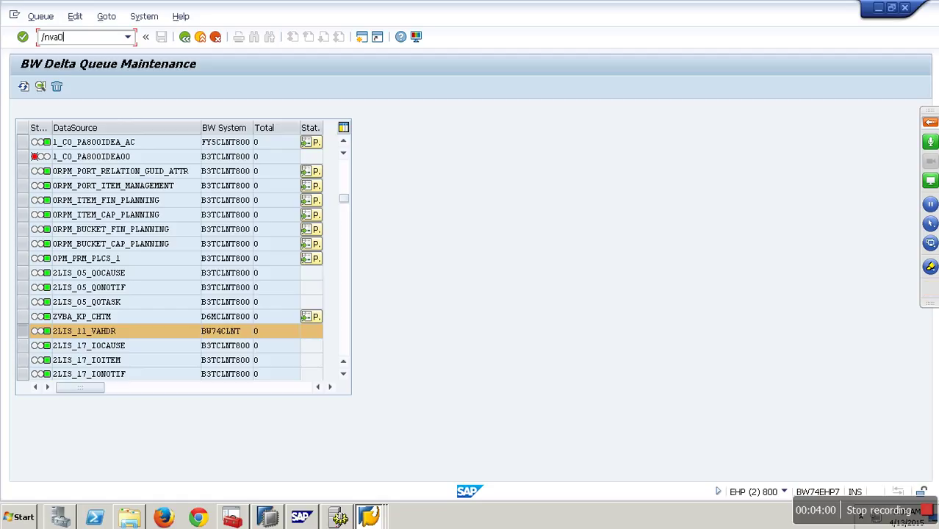
{"action": "key", "text": "Return"}
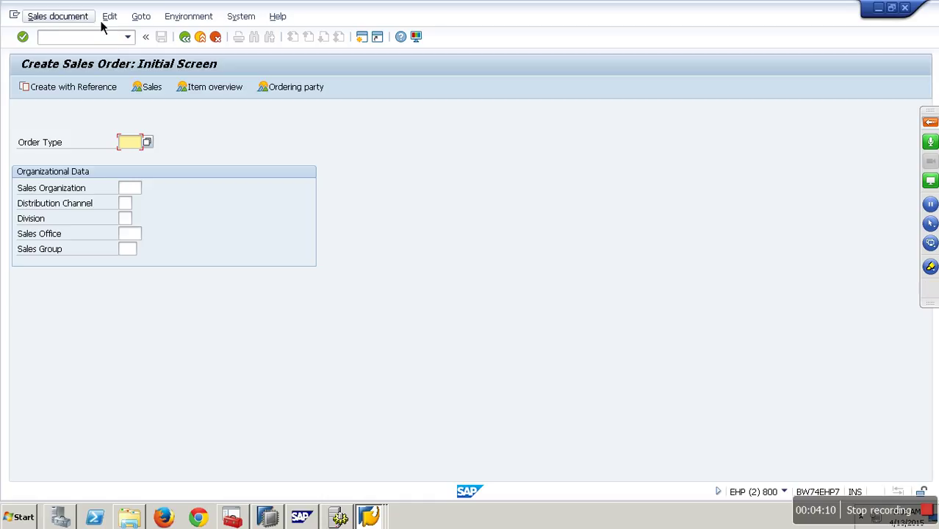
{"action": "type", "text": "OR"}
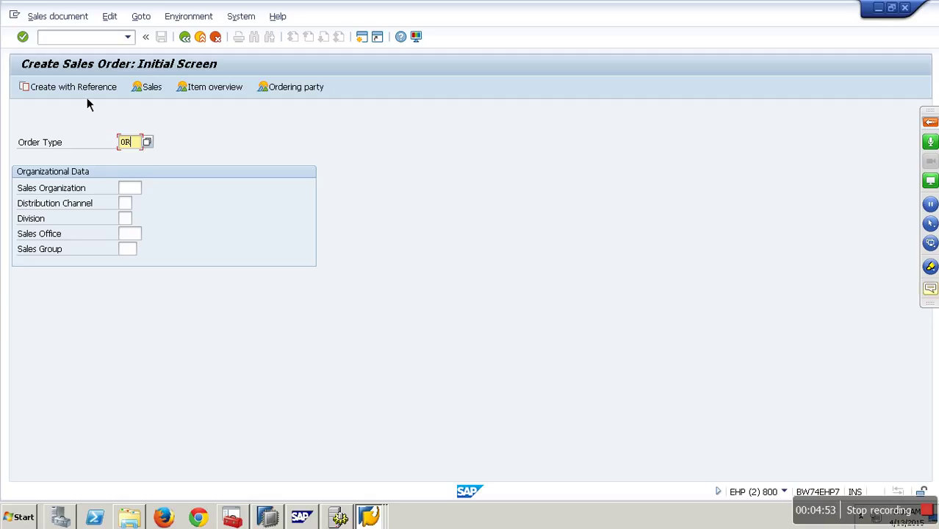
{"action": "left_click", "coordinate": [86, 92]}
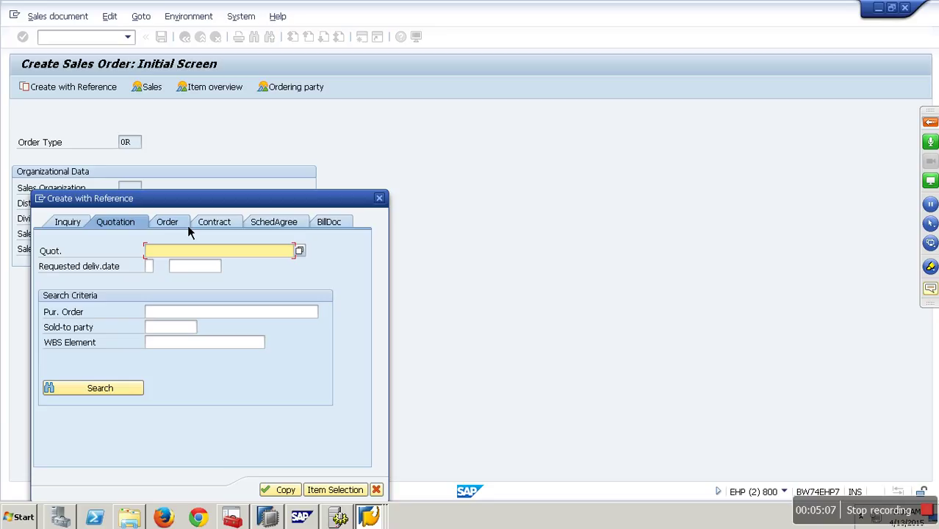
Step: Choose an existing order as the reference, enter its order number and copy it into the new sales order
{"action": "left_click", "coordinate": [188, 227]}
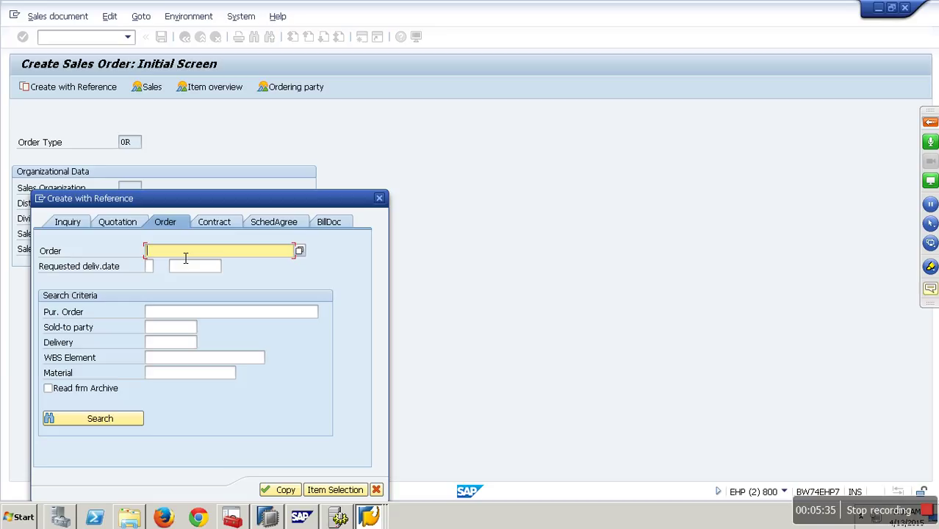
{"action": "type", "text": "772"}
{"action": "type", "text": "2"}
{"action": "left_click", "coordinate": [296, 491]}
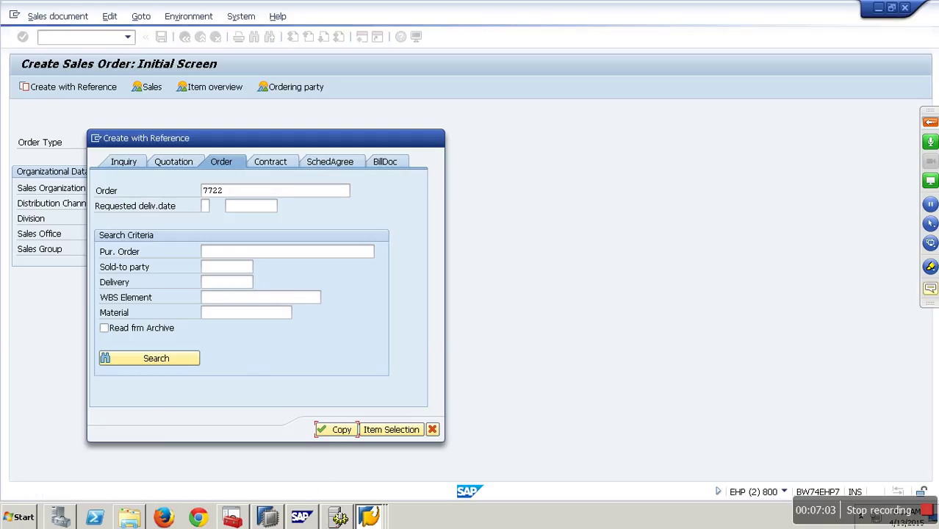
Step: Switch to the SAP Management Console, view the EHP system's AS ABAP WP Table activity and return to the sales order
{"action": "left_click", "coordinate": [316, 518]}
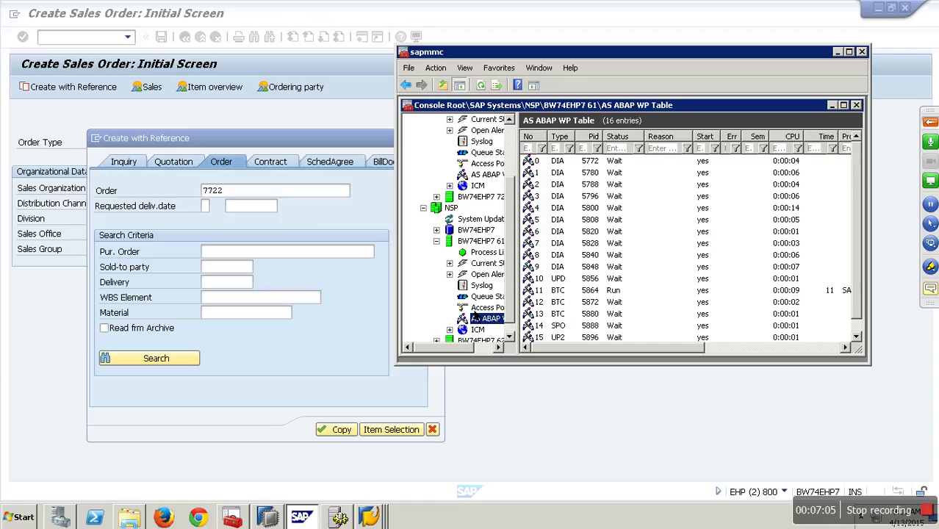
{"action": "left_click", "coordinate": [499, 176]}
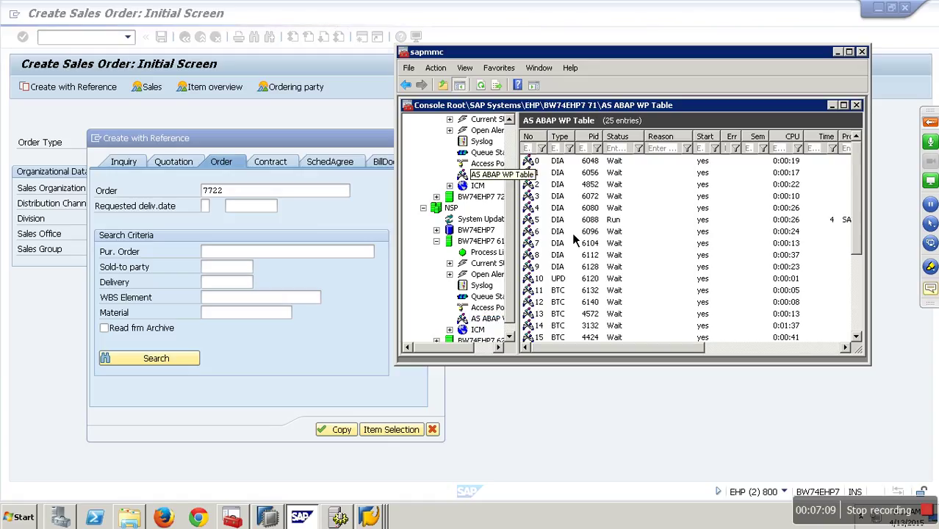
{"action": "left_click", "coordinate": [785, 348]}
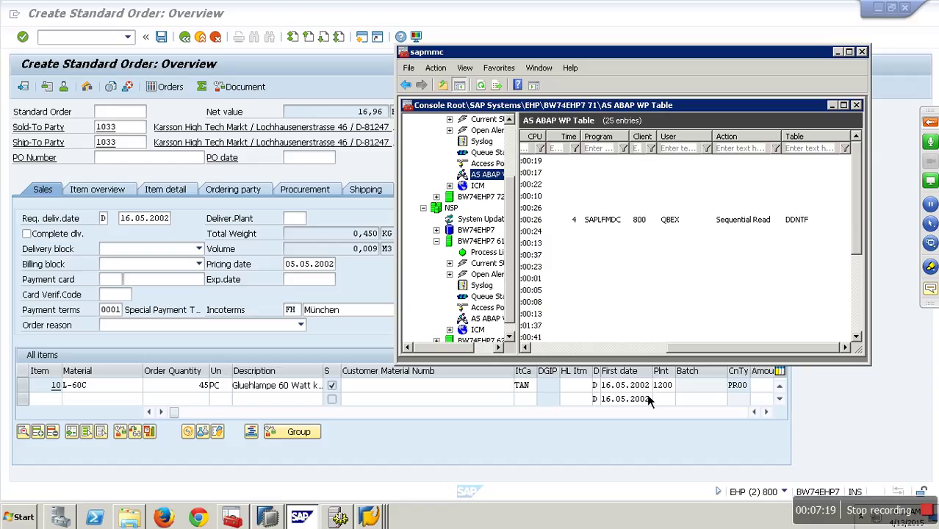
{"action": "left_click", "coordinate": [549, 450]}
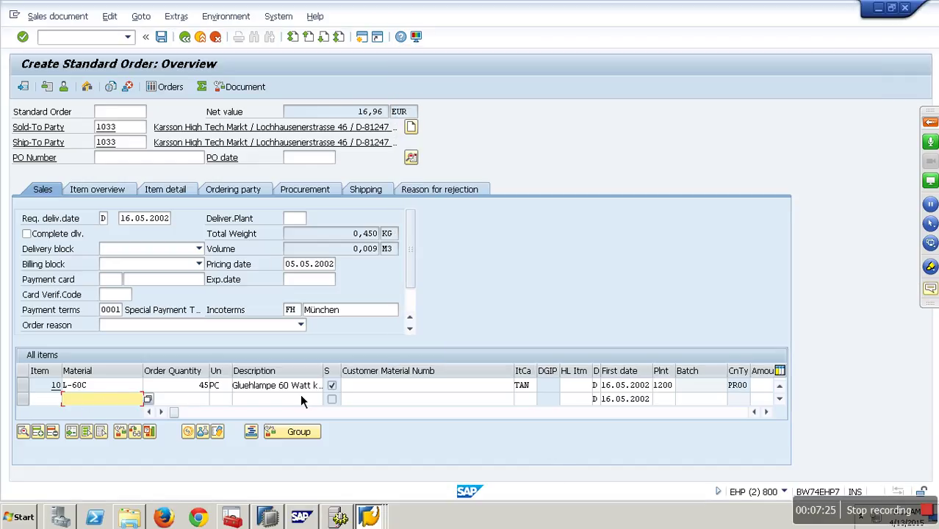
Step: Review the order quantity and material of item 10 in the copied standard order, and save the order
{"action": "left_click", "coordinate": [197, 387]}
{"action": "left_click", "coordinate": [124, 385]}
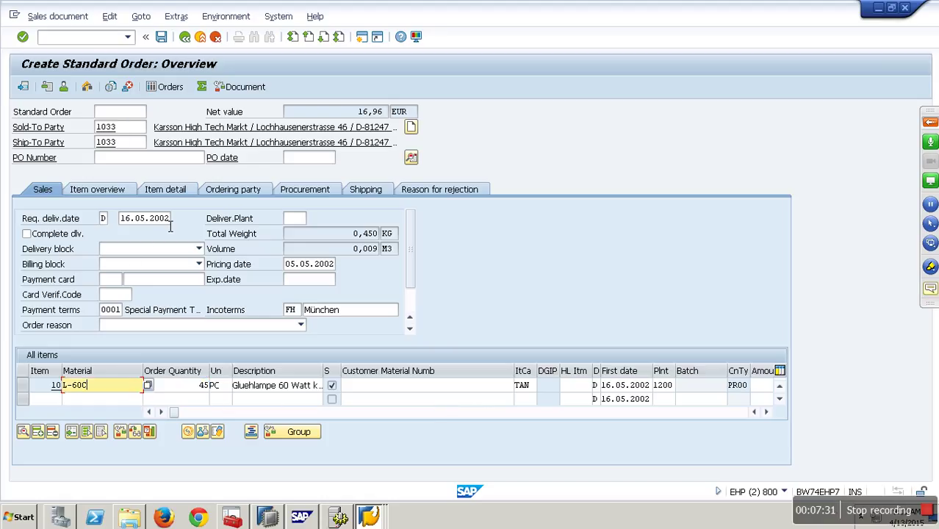
{"action": "left_click", "coordinate": [168, 43]}
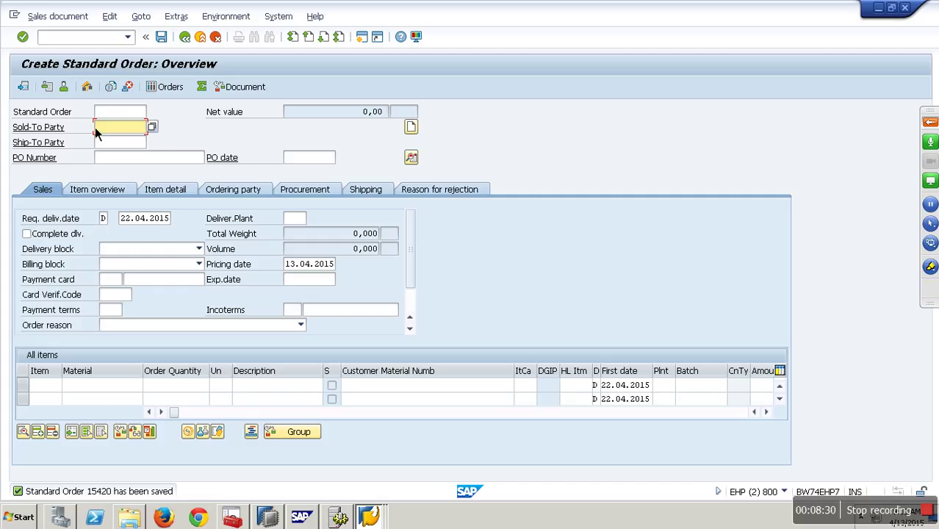
Step: Leave sales order creation and reopen BW Delta Queue Maintenance with transaction RSA7
{"action": "left_click", "coordinate": [94, 41]}
{"action": "type", "text": "/N"}
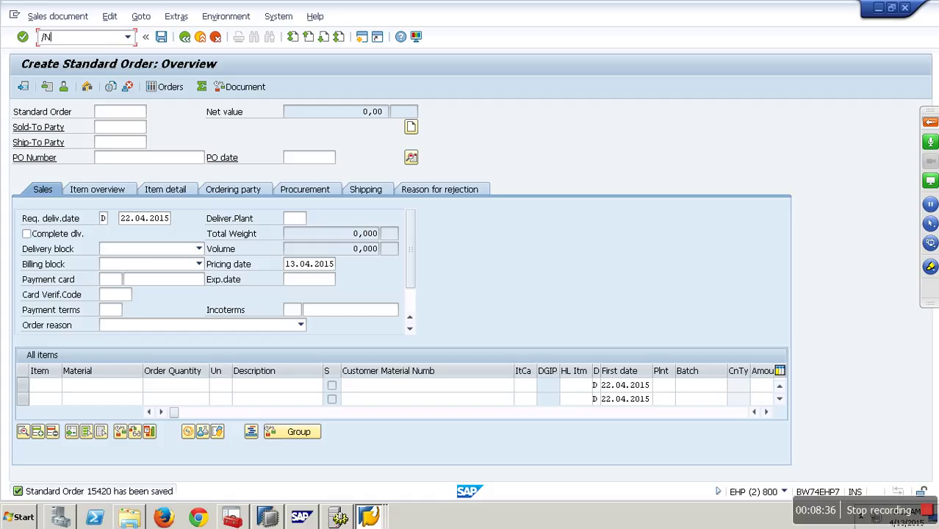
{"action": "type", "text": "RSAY7"}
{"action": "key", "text": "BackSpace"}
{"action": "key", "text": "BackSpace"}
{"action": "type", "text": "7"}
{"action": "key", "text": "Return"}
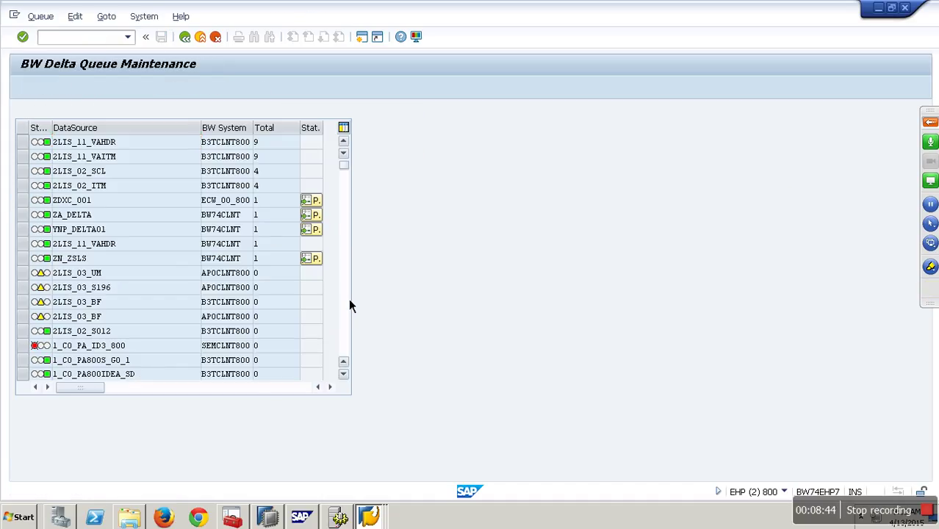
Step: Look through the delta queue for the 2LIS_11_VAHDR entry of BW system BW74CLNT and check its total
{"action": "scroll", "coordinate": [156, 336], "scroll_direction": "down", "scroll_amount": 5}
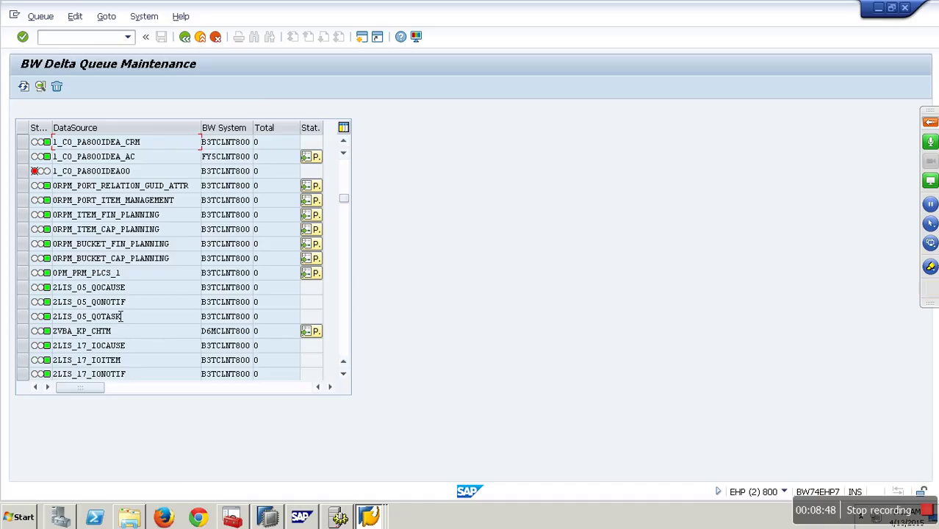
{"action": "scroll", "coordinate": [122, 316], "scroll_direction": "down", "scroll_amount": 3}
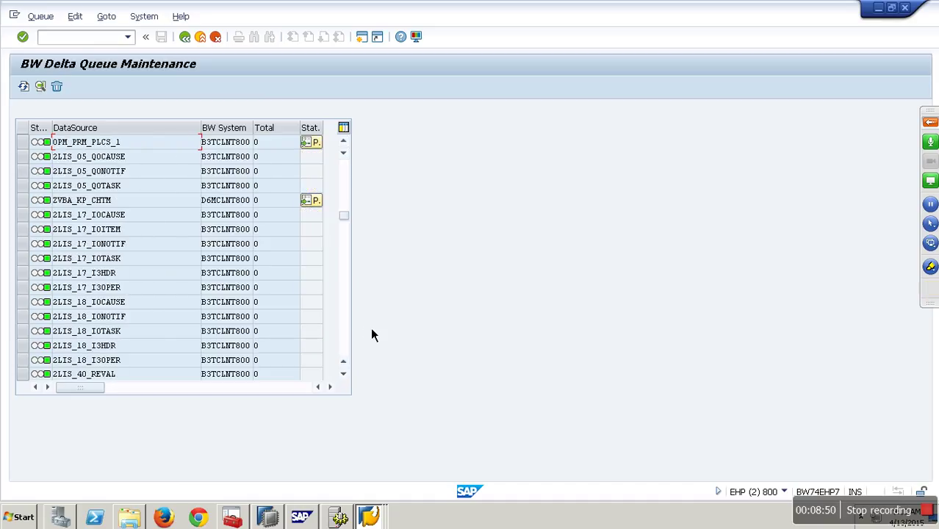
{"action": "scroll", "coordinate": [353, 325], "scroll_direction": "down", "scroll_amount": 5}
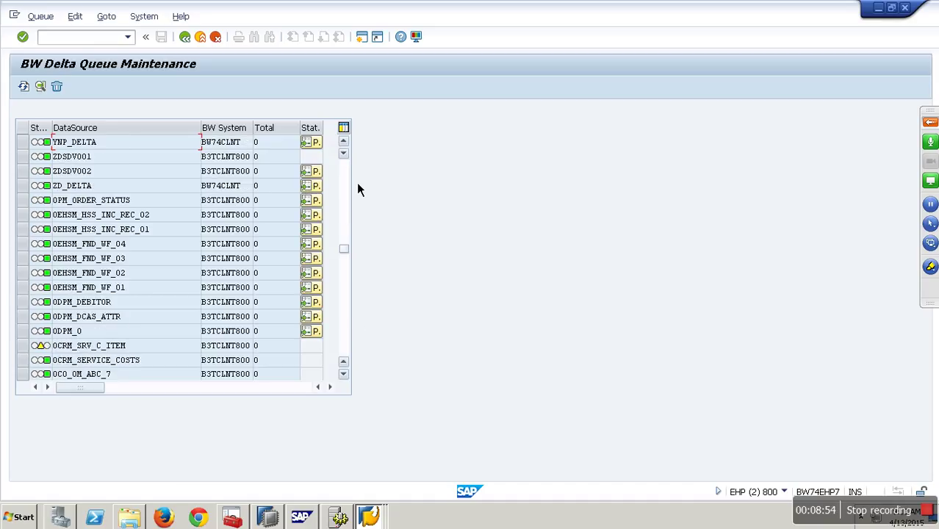
{"action": "scroll", "coordinate": [351, 176], "scroll_direction": "up", "scroll_amount": 5}
{"action": "scroll", "coordinate": [350, 175], "scroll_direction": "up", "scroll_amount": 5}
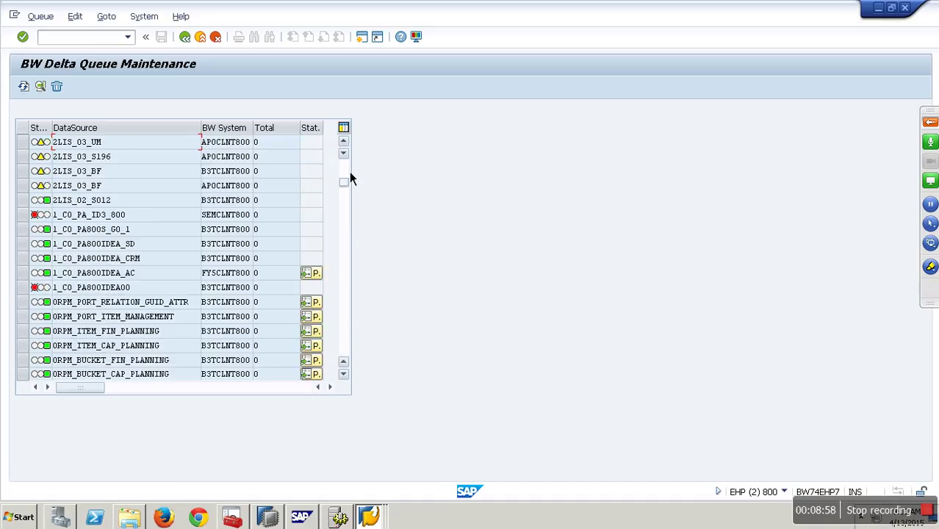
{"action": "scroll", "coordinate": [350, 177], "scroll_direction": "up", "scroll_amount": 3}
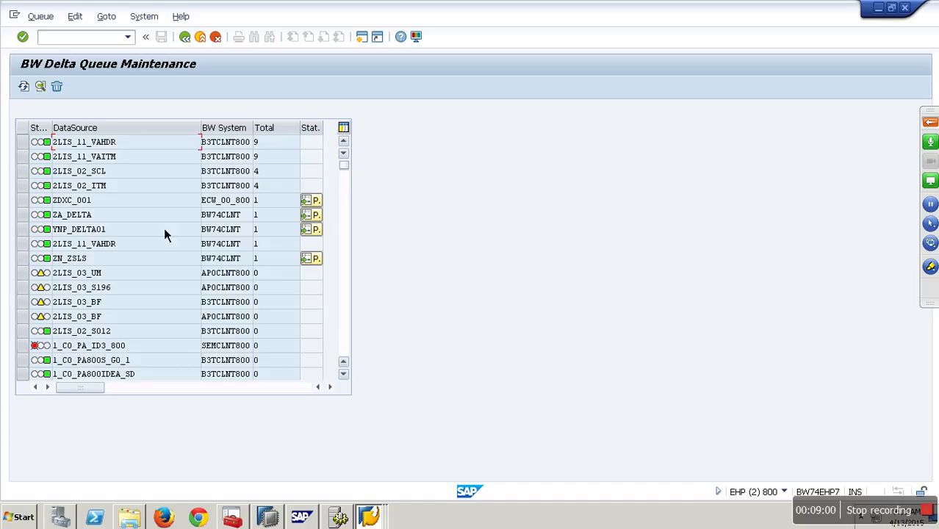
{"action": "left_click", "coordinate": [62, 247]}
{"action": "left_click_drag", "start_coordinate": [56, 248], "coordinate": [208, 250]}
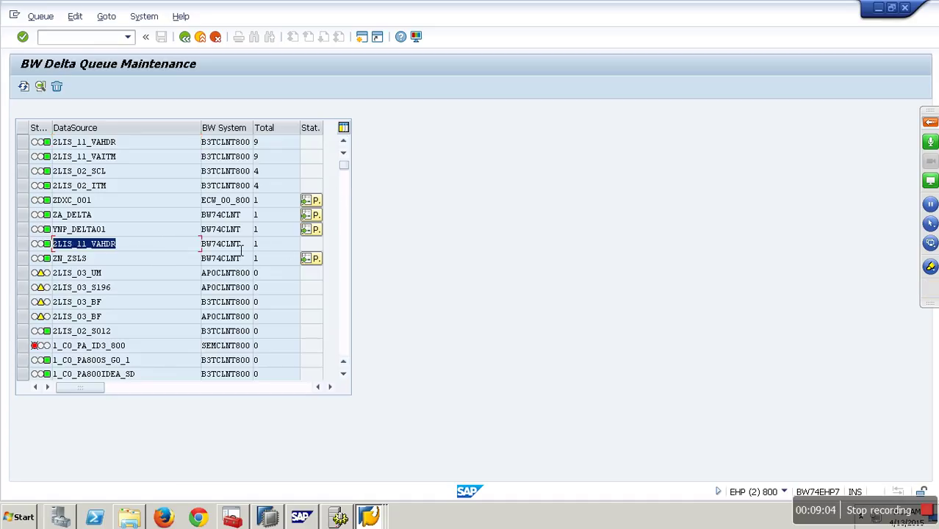
{"action": "left_click", "coordinate": [285, 250]}
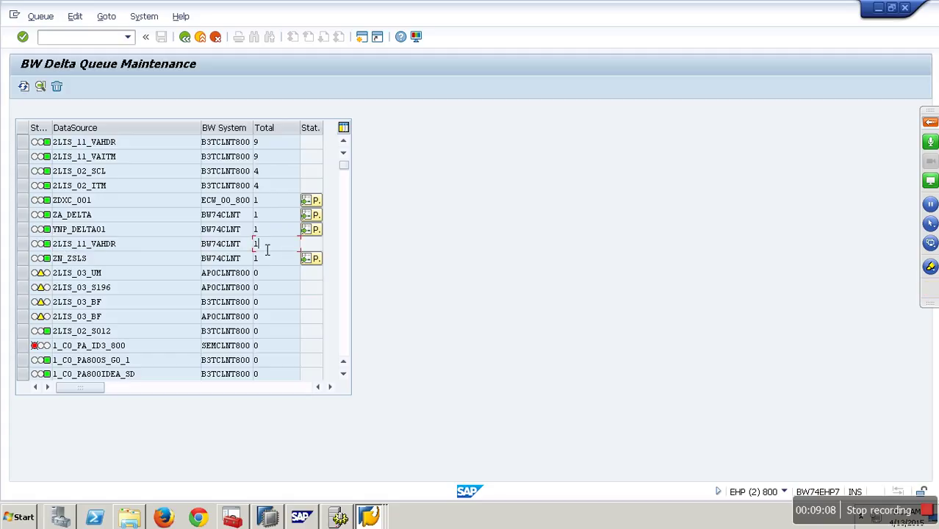
Step: Select the 2LIS_11_VAHDR queue for BW74CLNT and display its data entries in Delta Update mode
{"action": "left_click", "coordinate": [23, 244]}
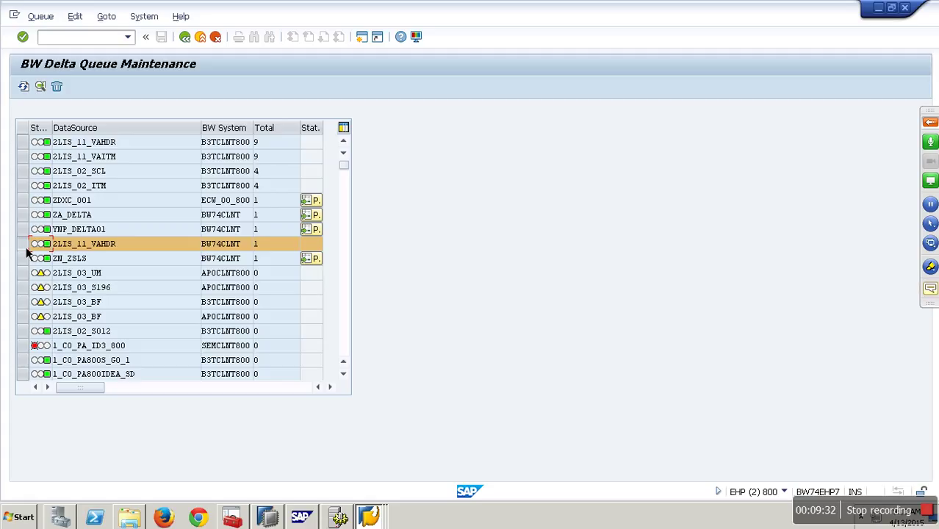
{"action": "left_click", "coordinate": [48, 92]}
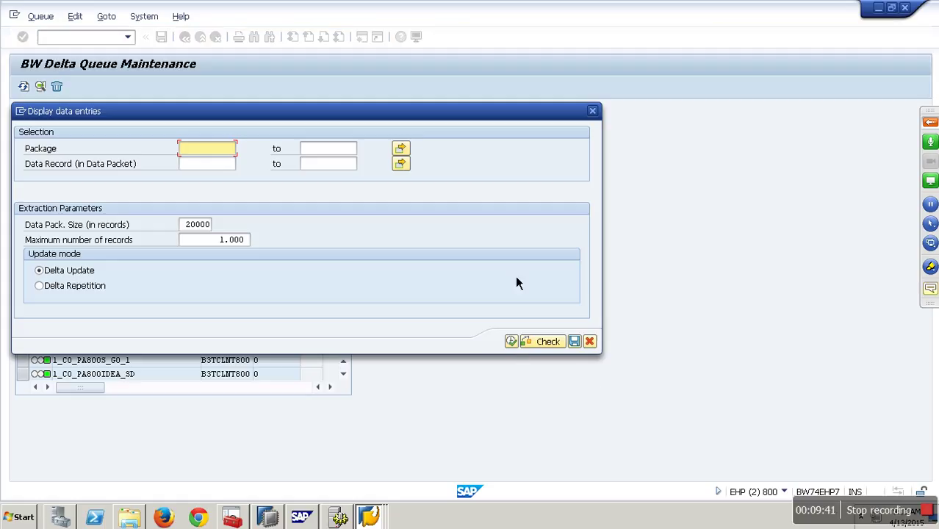
{"action": "key", "text": "Return"}
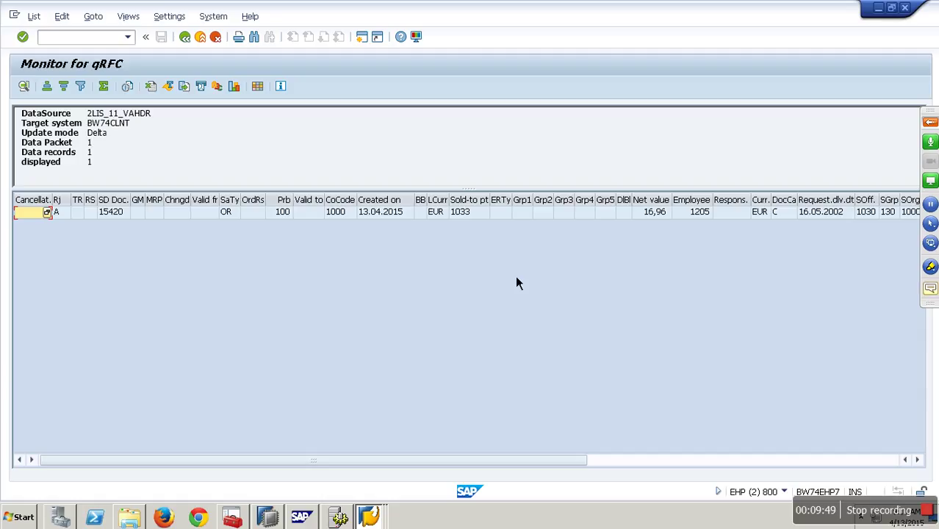
Step: Examine the delta record's SD document number and remaining columns, and return to the delta queue list
{"action": "left_click", "coordinate": [125, 220]}
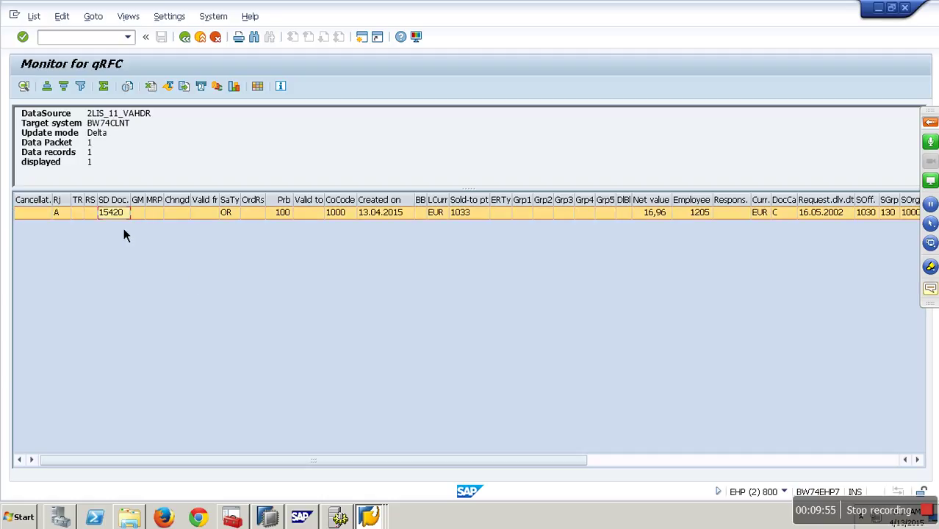
{"action": "left_click", "coordinate": [714, 466]}
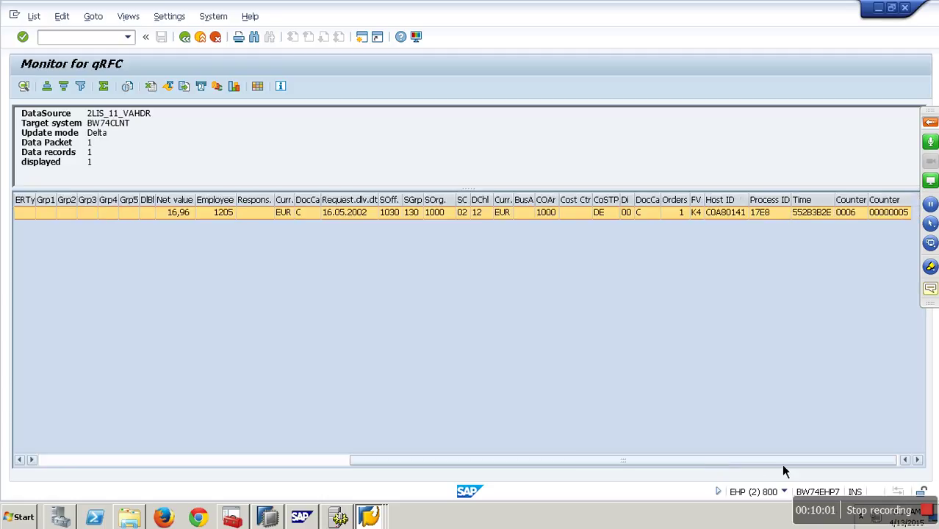
{"action": "left_click_drag", "start_coordinate": [798, 464], "coordinate": [92, 436]}
{"action": "scroll", "coordinate": [119, 214], "scroll_direction": "left", "scroll_amount": 5}
{"action": "left_click", "coordinate": [119, 214]}
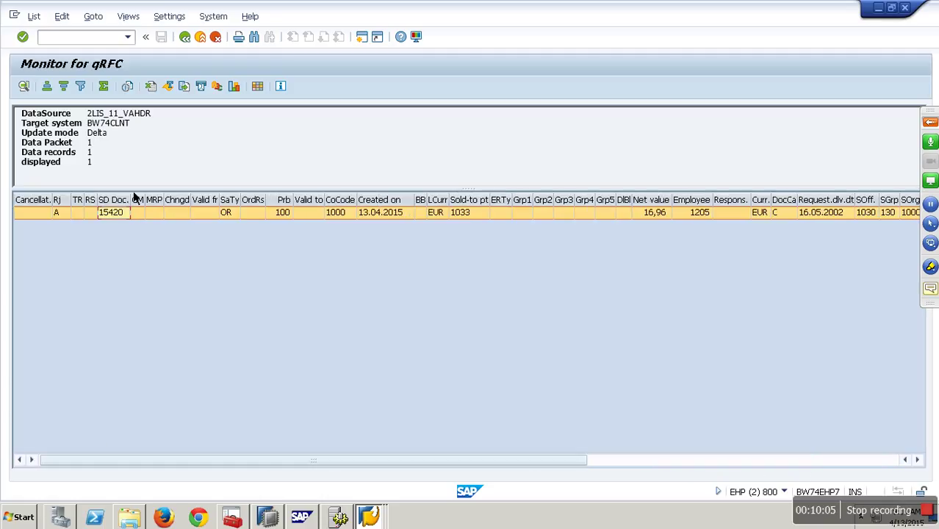
{"action": "left_click", "coordinate": [185, 37]}
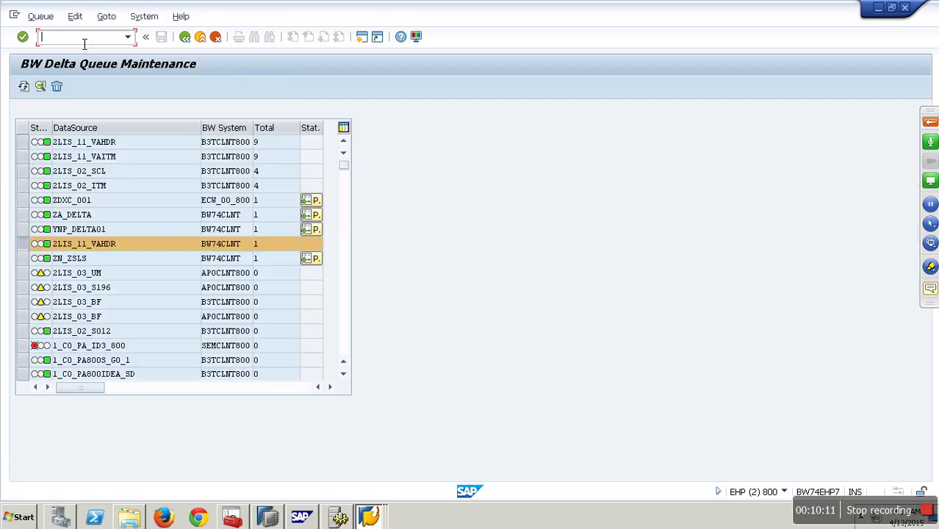
Step: Display the selected 2LIS_11_VAHDR queue's data entries in Delta Repetition mode and select the record's SD document number
{"action": "left_click", "coordinate": [42, 88]}
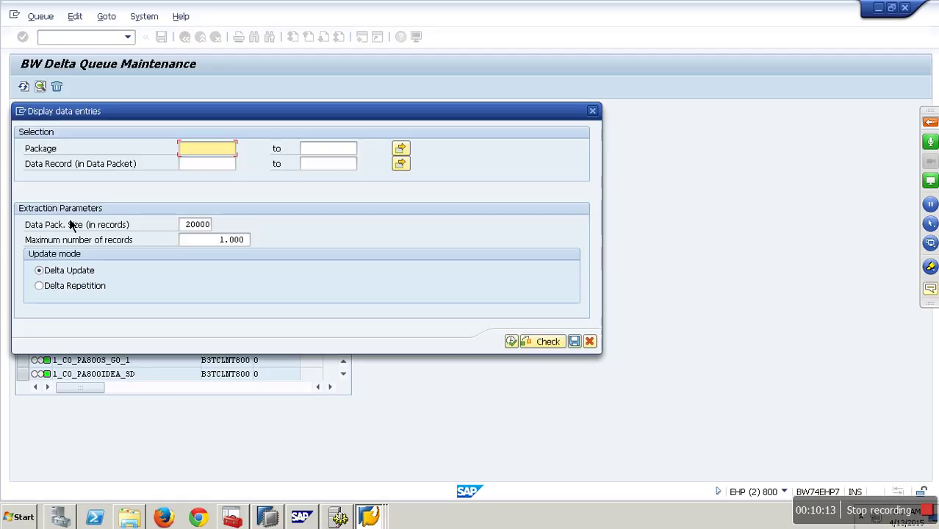
{"action": "left_click", "coordinate": [72, 287]}
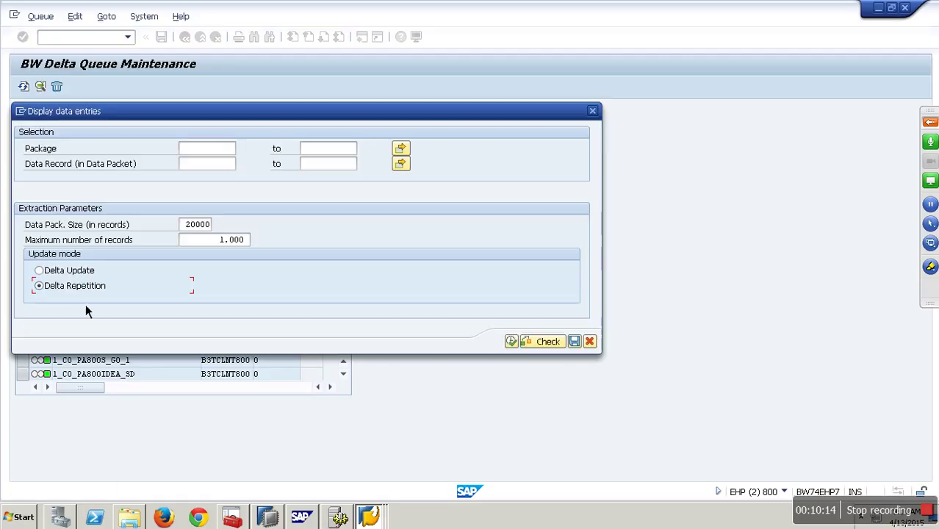
{"action": "left_click", "coordinate": [513, 344]}
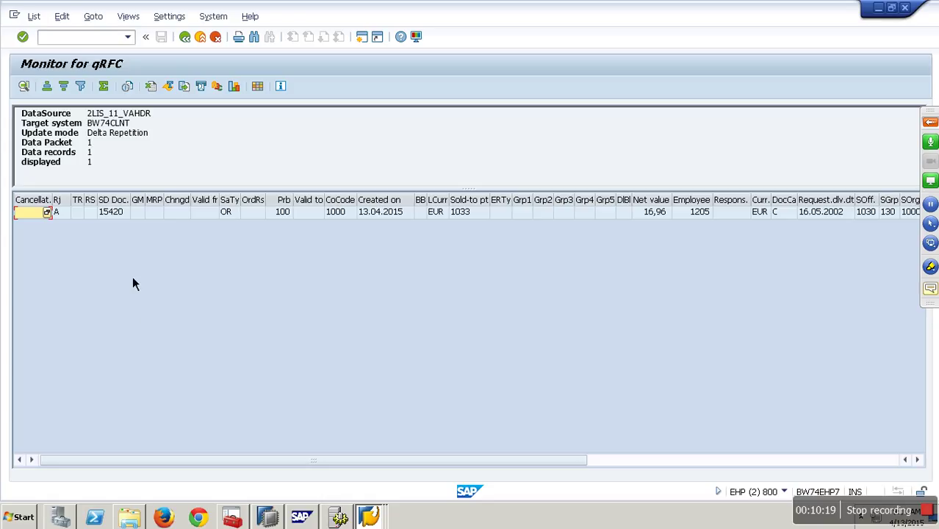
{"action": "left_click", "coordinate": [126, 212]}
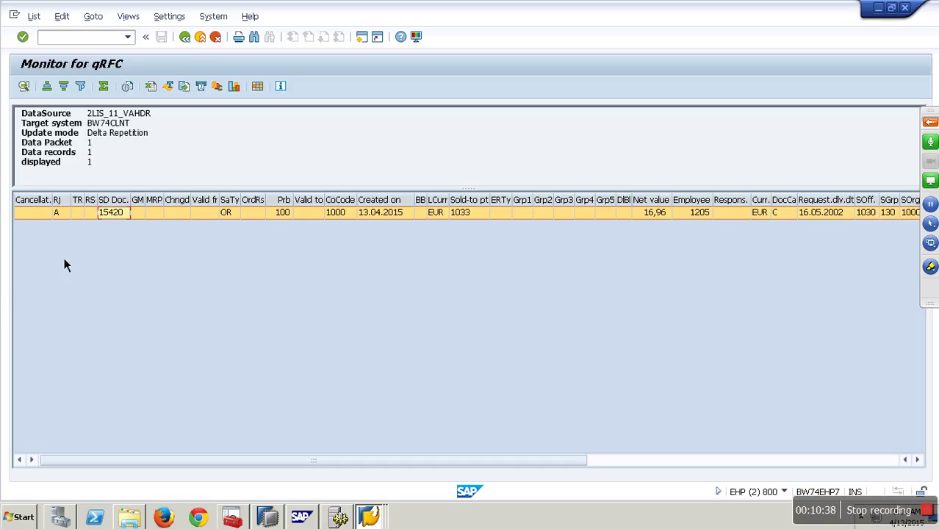
Step: Open an existing standard order for change with transaction VA02, accept the information message, and highlight the order's net value
{"action": "left_click", "coordinate": [95, 42]}
{"action": "type", "text": "/NVA02"}
{"action": "key", "text": "Return"}
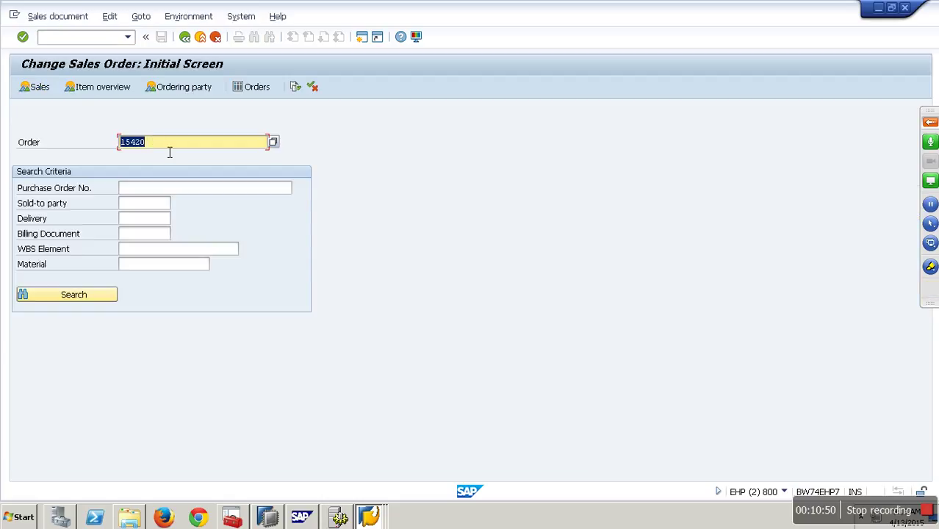
{"action": "type", "text": "7722"}
{"action": "key", "text": "Return"}
{"action": "key", "text": "Return"}
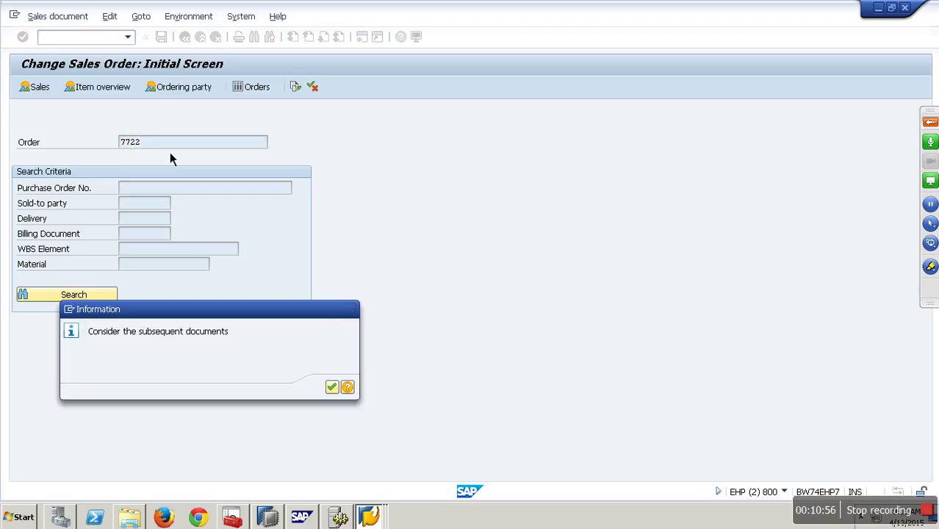
{"action": "key", "text": "Return"}
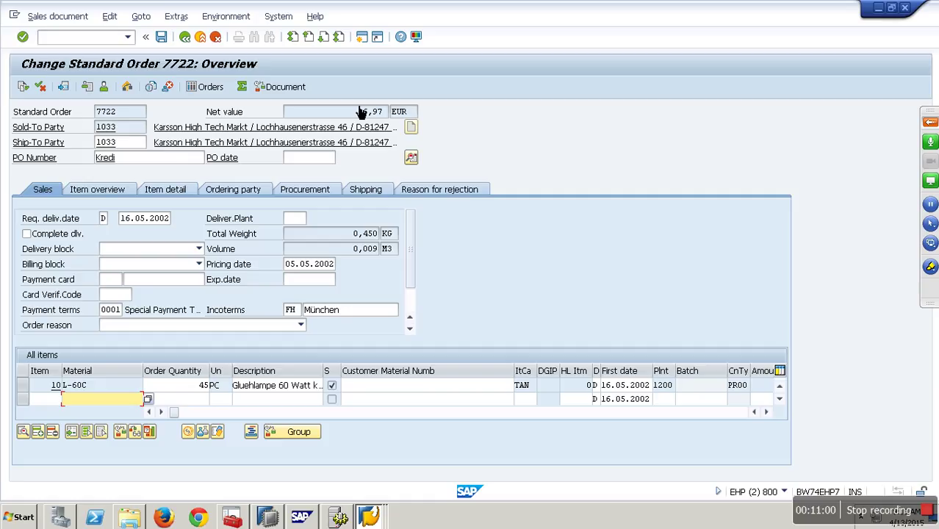
{"action": "left_click", "coordinate": [361, 116]}
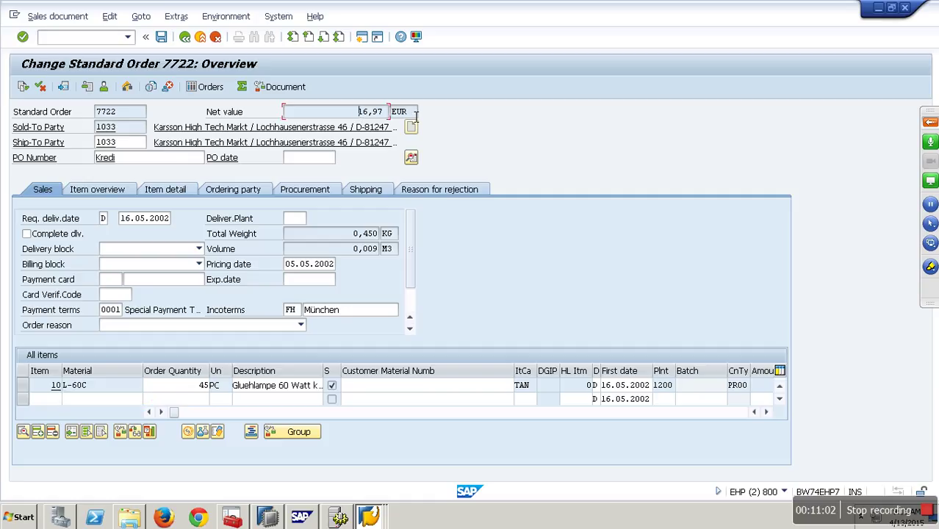
{"action": "key", "text": "shift+End"}
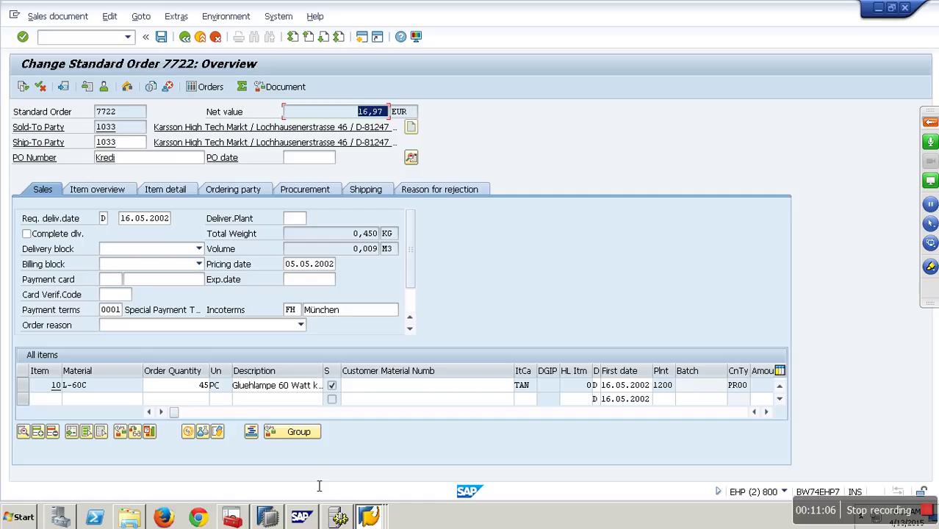
Step: Switch to the BW system's Data Warehousing Workbench and manage the Sales header InfoCube YLODEMO, showing its contents
{"action": "left_click", "coordinate": [370, 519]}
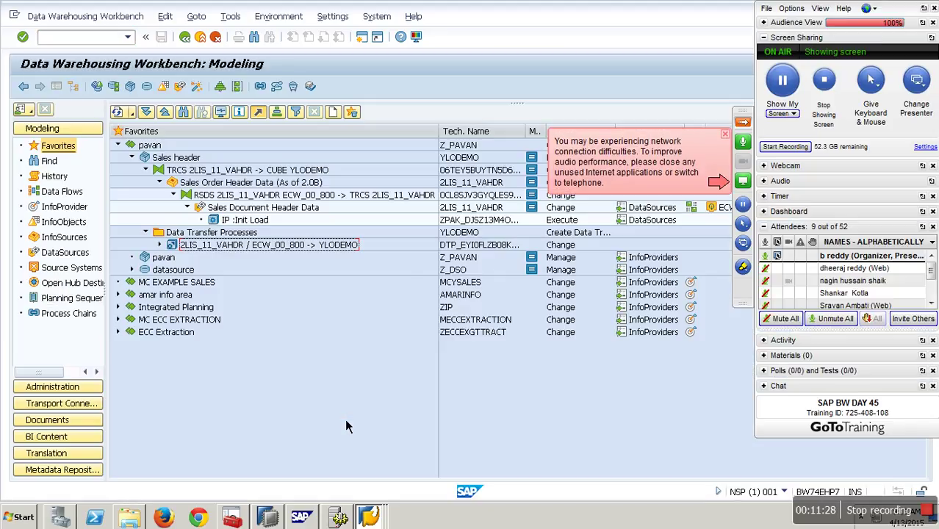
{"action": "right_click", "coordinate": [195, 162]}
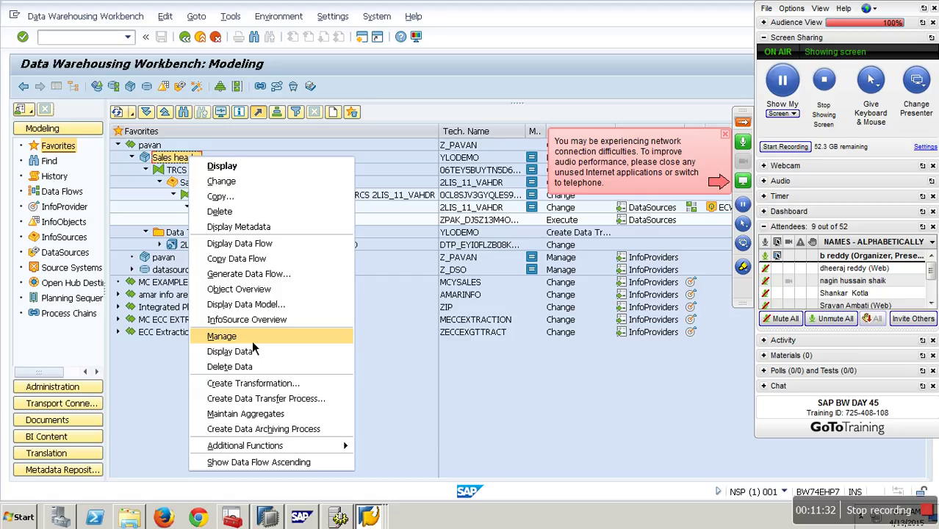
{"action": "left_click", "coordinate": [222, 335]}
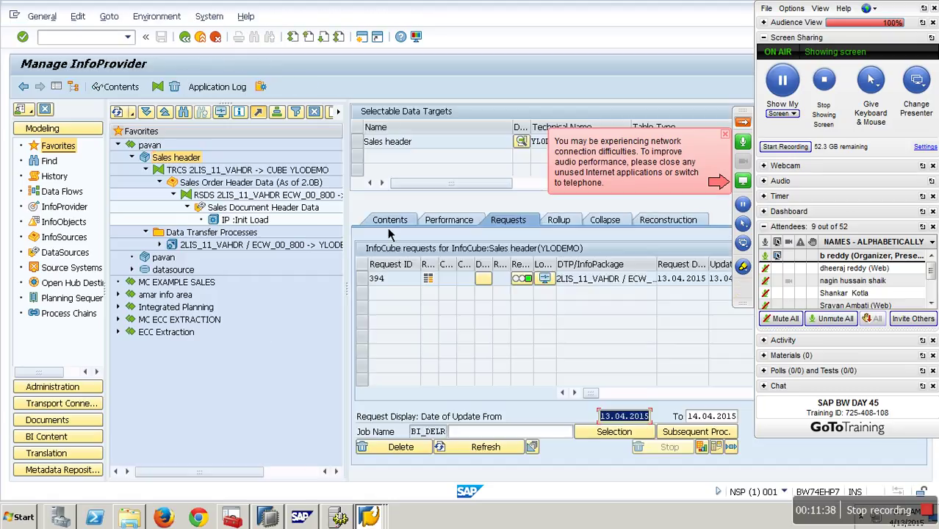
{"action": "left_click", "coordinate": [388, 141]}
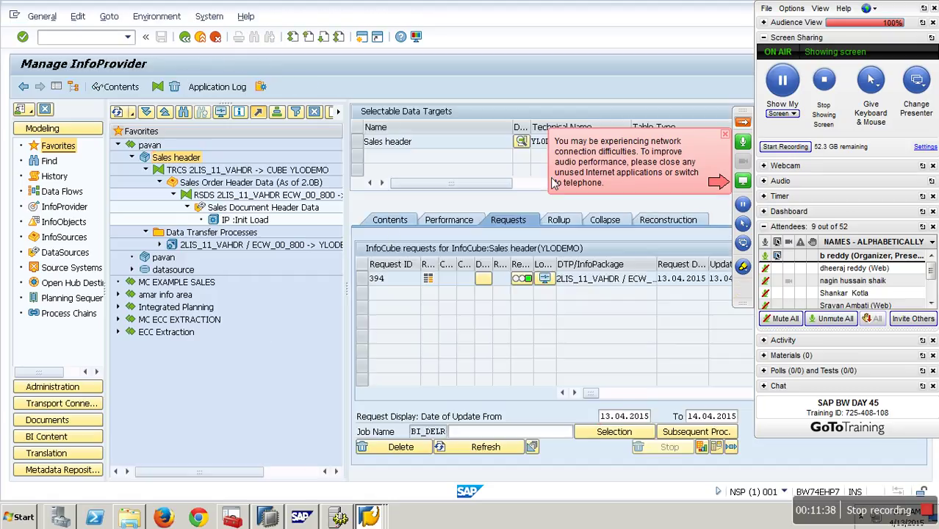
{"action": "left_click", "coordinate": [743, 123]}
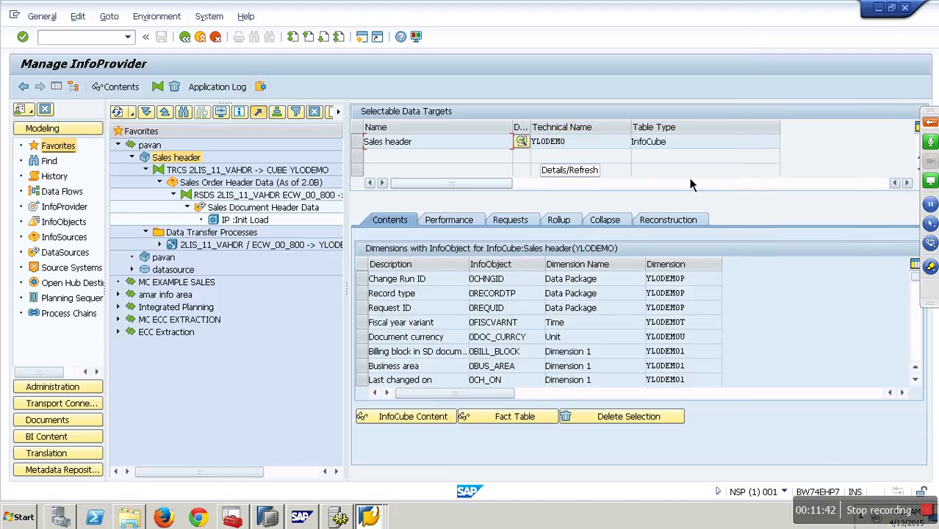
Step: Display the YLODEMO InfoCube content restricted to the sales document number of the order opened in VA02
{"action": "left_click", "coordinate": [431, 419]}
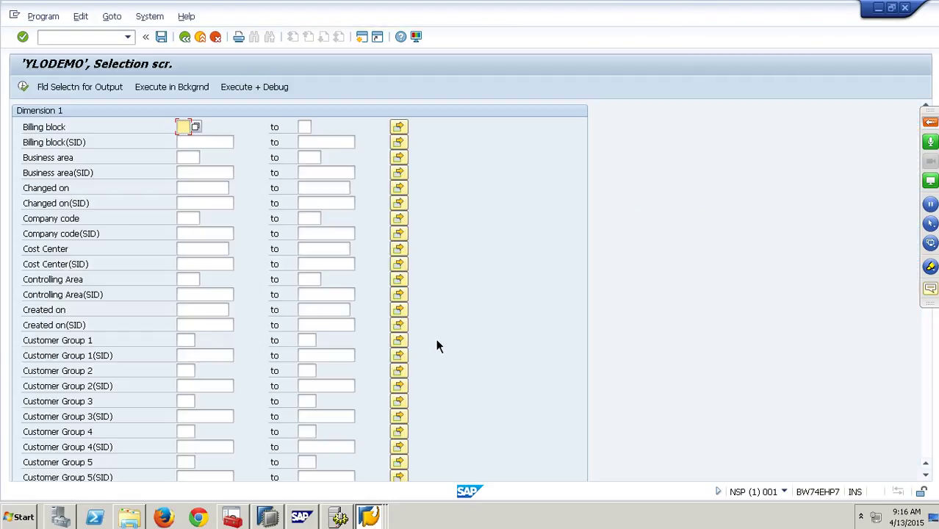
{"action": "left_click", "coordinate": [93, 93]}
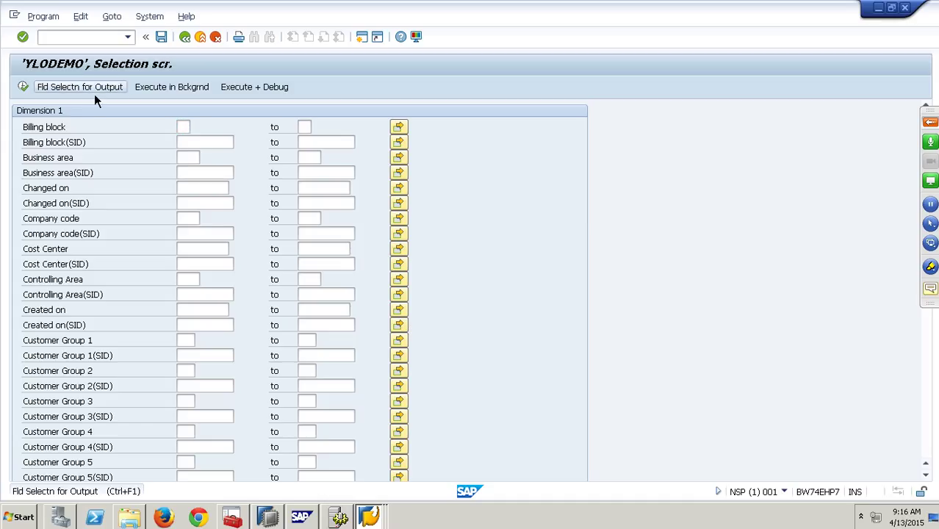
{"action": "left_click", "coordinate": [38, 92]}
{"action": "left_click", "coordinate": [27, 91]}
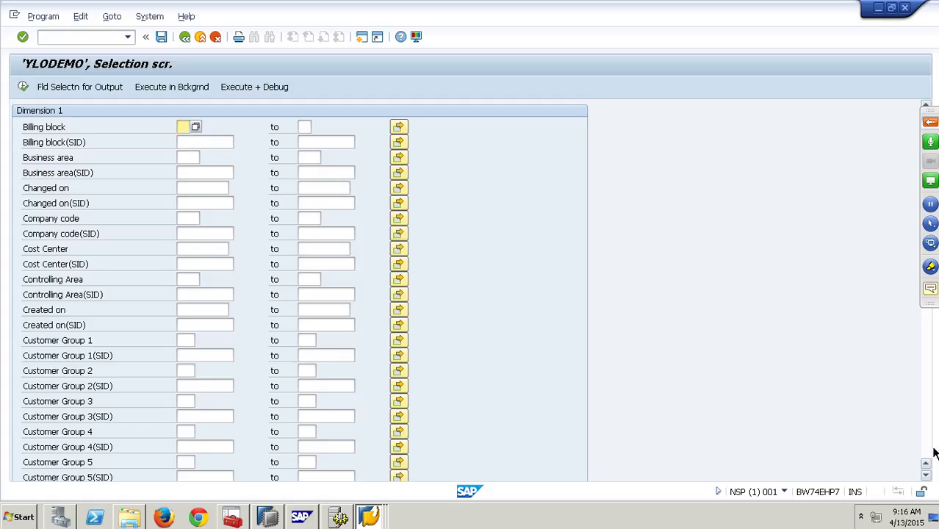
{"action": "scroll", "coordinate": [933, 453], "scroll_direction": "down", "scroll_amount": 5}
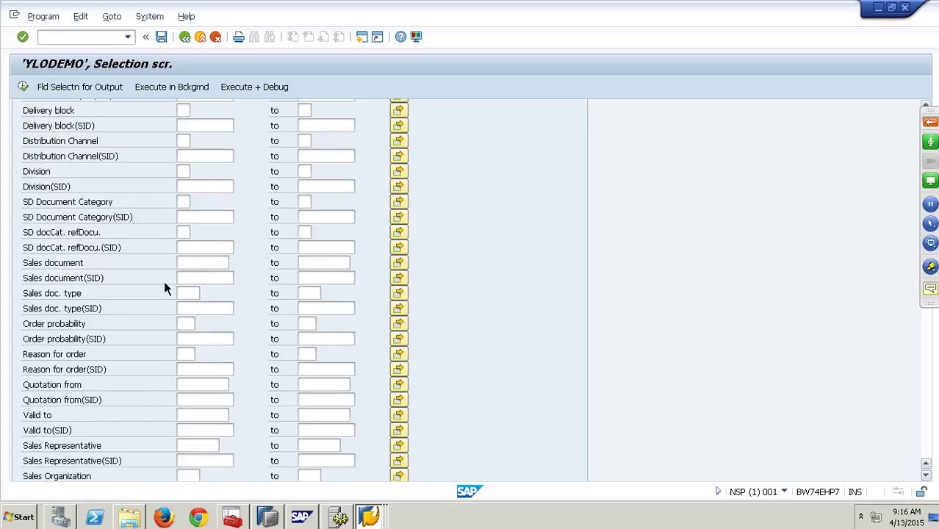
{"action": "left_click", "coordinate": [202, 263]}
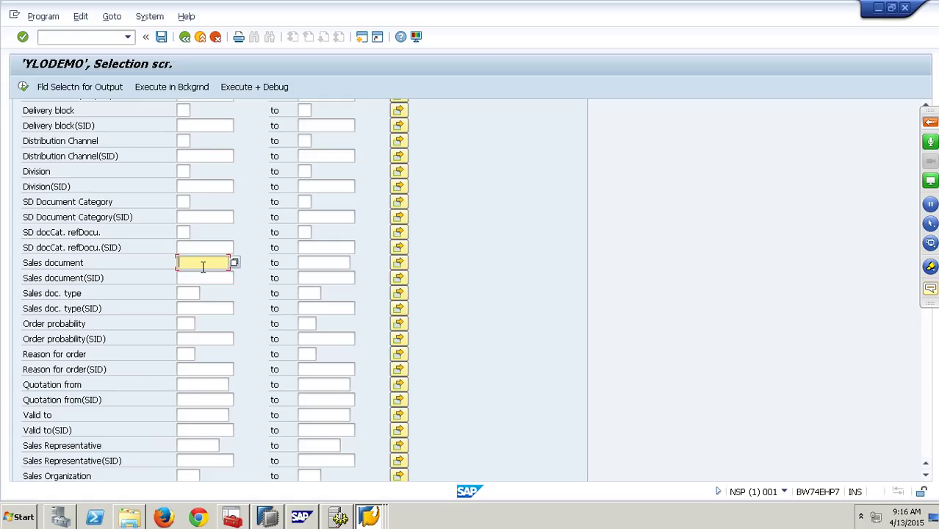
{"action": "type", "text": "7722"}
{"action": "key", "text": "F8"}
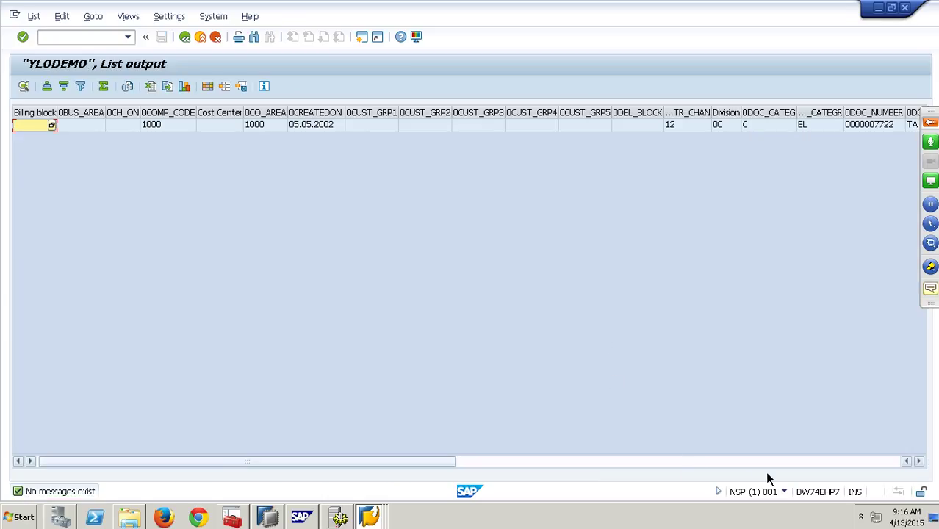
Step: Check the Net Value of the listed InfoCube record and return to Manage InfoProvider
{"action": "left_click", "coordinate": [832, 463]}
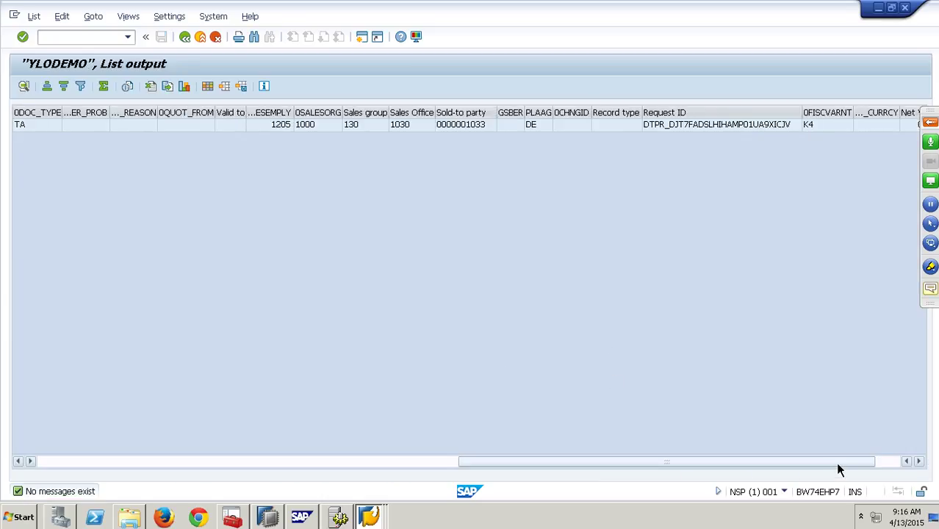
{"action": "left_click", "coordinate": [900, 462]}
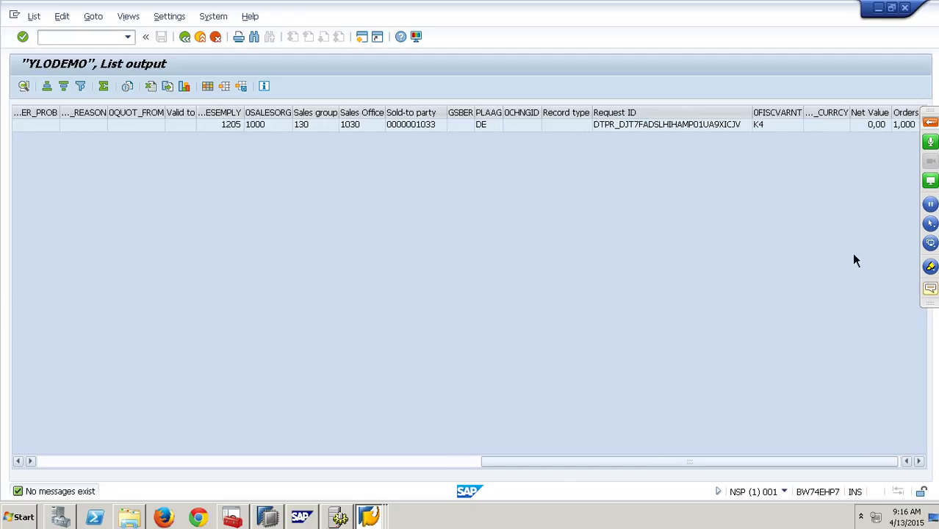
{"action": "left_click", "coordinate": [876, 129]}
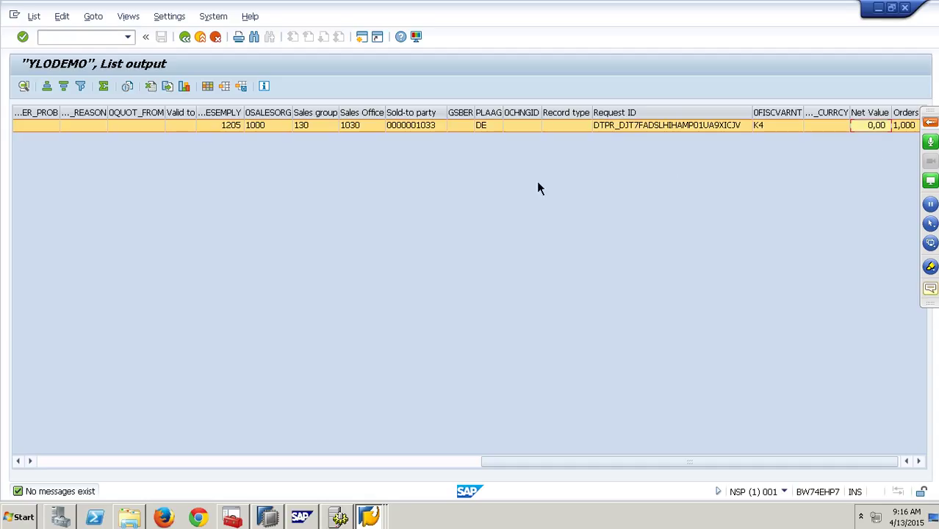
{"action": "left_click", "coordinate": [212, 38]}
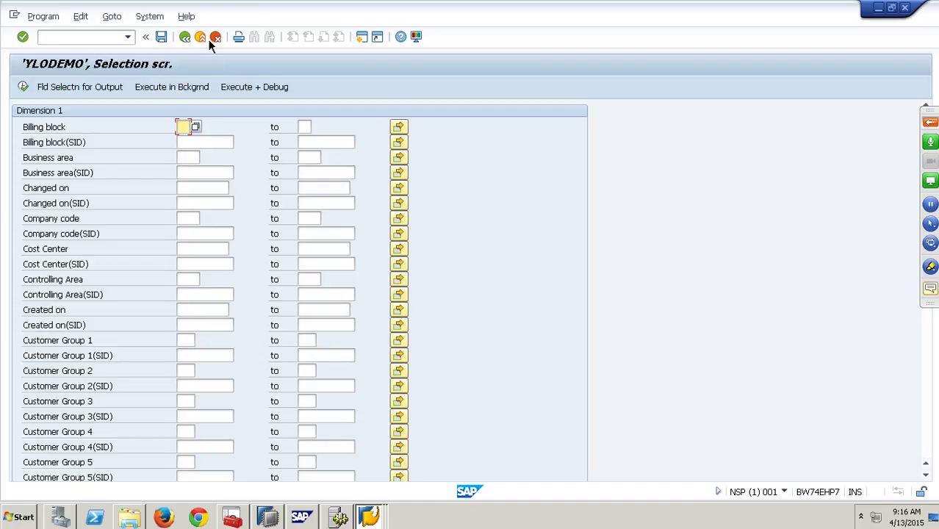
{"action": "left_click", "coordinate": [208, 42]}
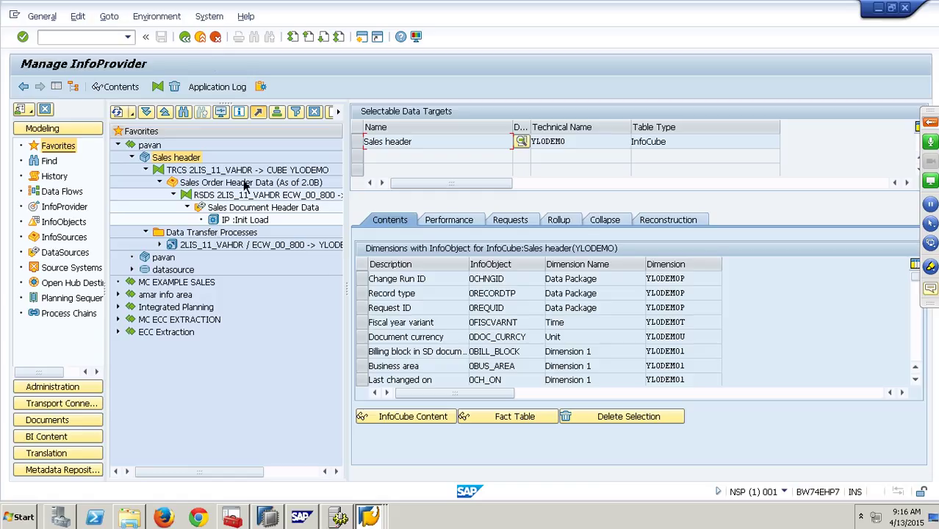
Step: Open the transformation TRCS 2LIS_11_VAHDR -> CUBE YLODEMO, examine the rule for 0NETVAL_INV, and leave the full-screen view
{"action": "double_click", "coordinate": [243, 174]}
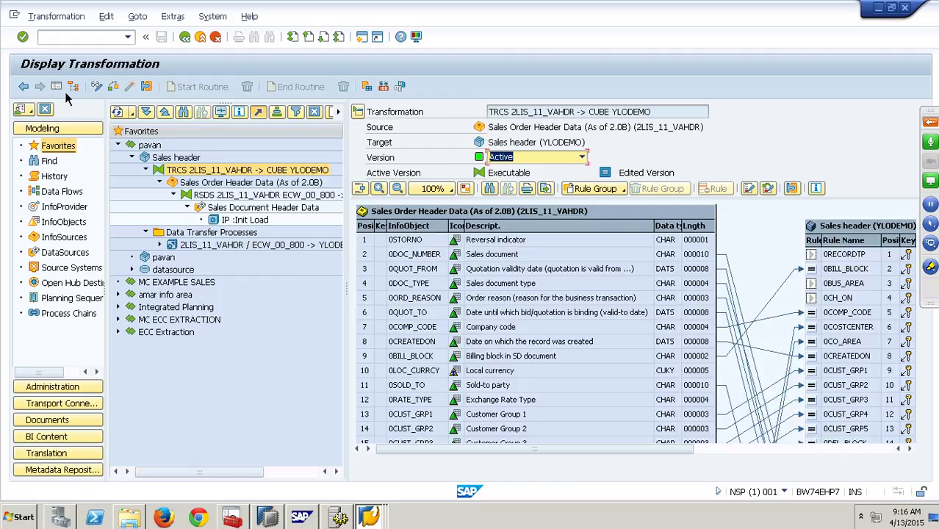
{"action": "left_click", "coordinate": [96, 86]}
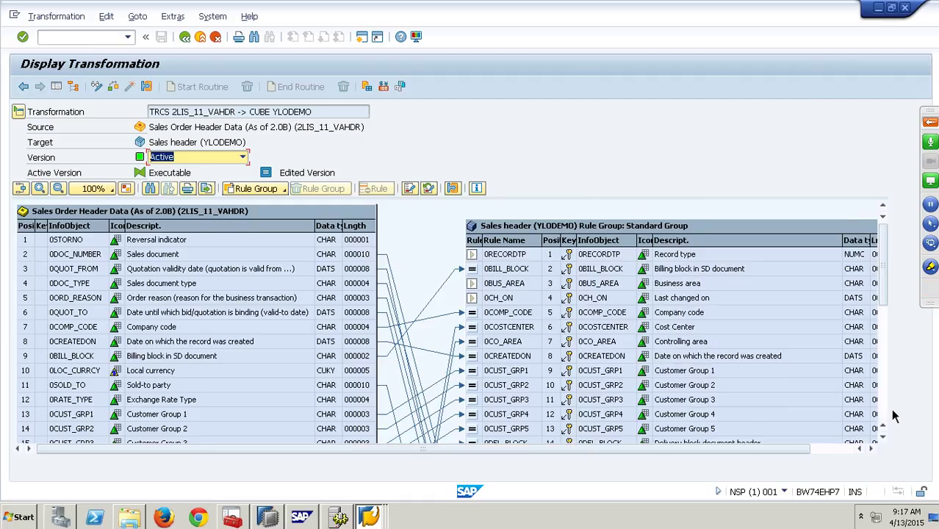
{"action": "scroll", "coordinate": [893, 415], "scroll_direction": "down", "scroll_amount": 5}
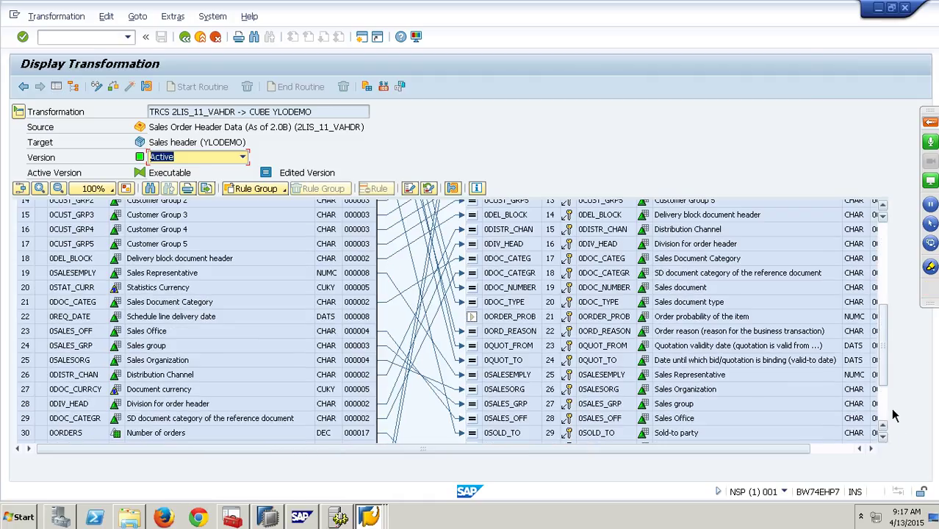
{"action": "scroll", "coordinate": [894, 415], "scroll_direction": "down", "scroll_amount": 2}
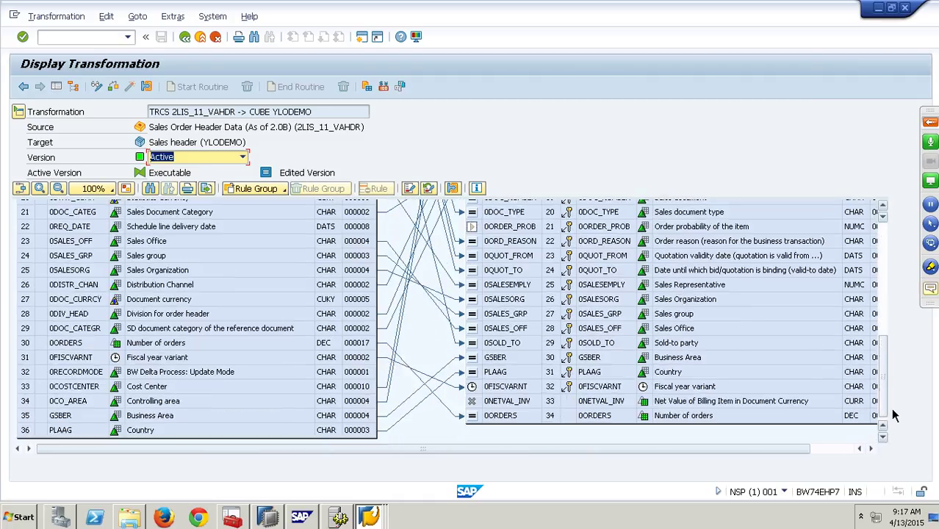
{"action": "left_click", "coordinate": [514, 415]}
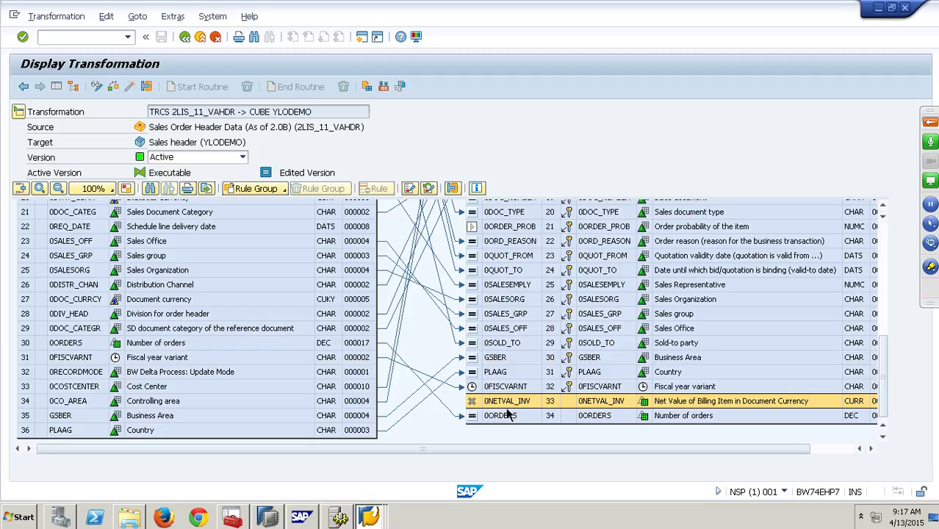
{"action": "left_click", "coordinate": [206, 44]}
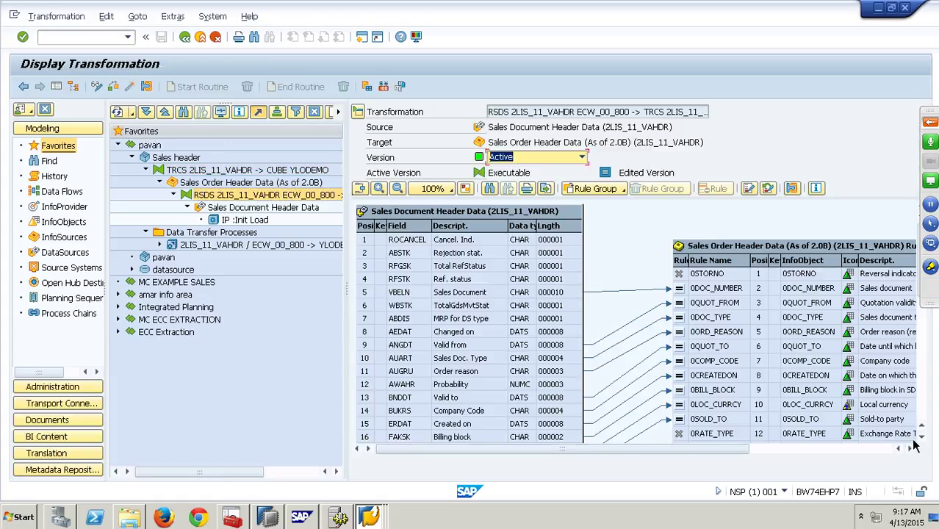
Step: Examine the RSDS 2LIS_11_VAHDR ECW_00_800 transformation's field mappings to the InfoSource, looking for the net value field NETWR
{"action": "scroll", "coordinate": [931, 407], "scroll_direction": "down", "scroll_amount": 5}
{"action": "scroll", "coordinate": [932, 408], "scroll_direction": "down", "scroll_amount": 4}
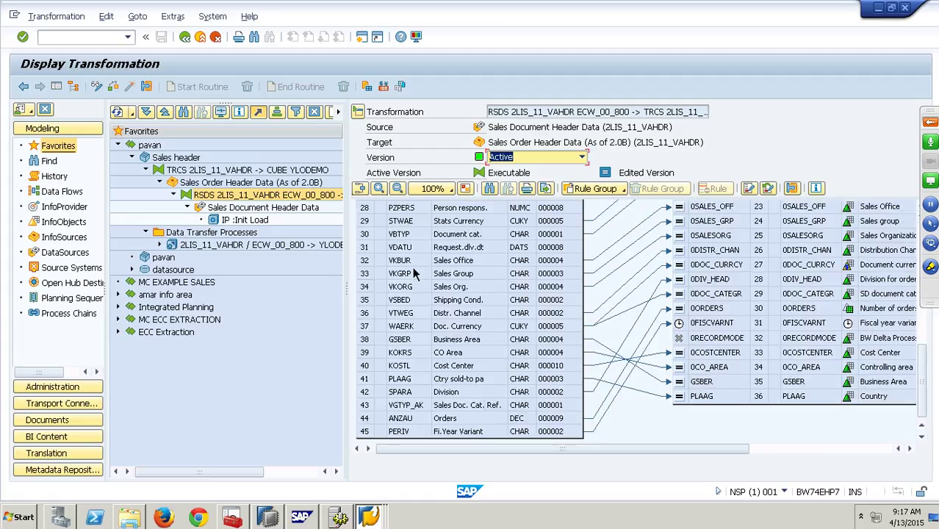
{"action": "key", "text": "F4"}
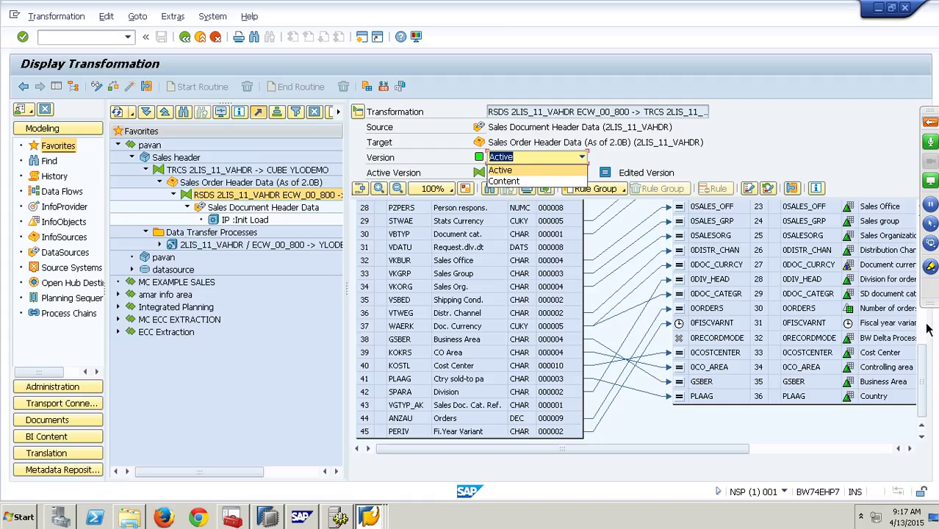
{"action": "key", "text": "Escape"}
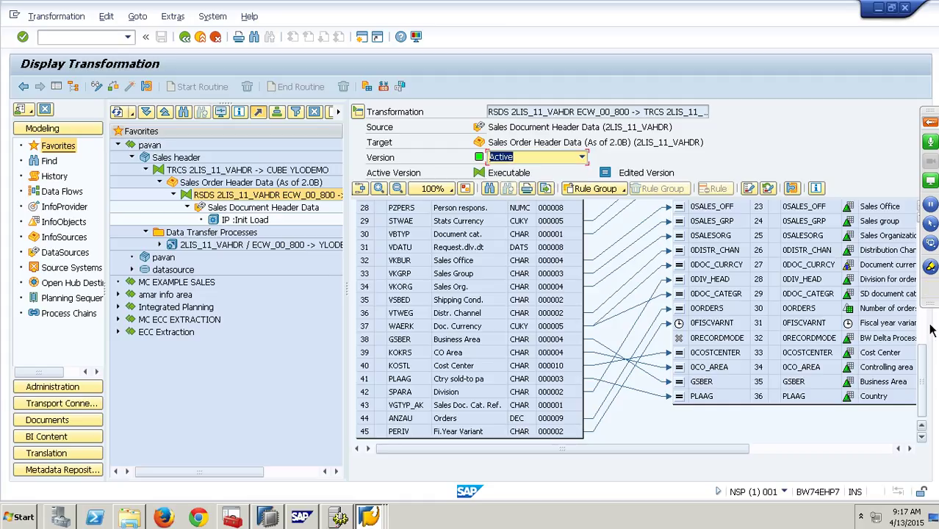
{"action": "scroll", "coordinate": [744, 367], "scroll_direction": "up", "scroll_amount": 5}
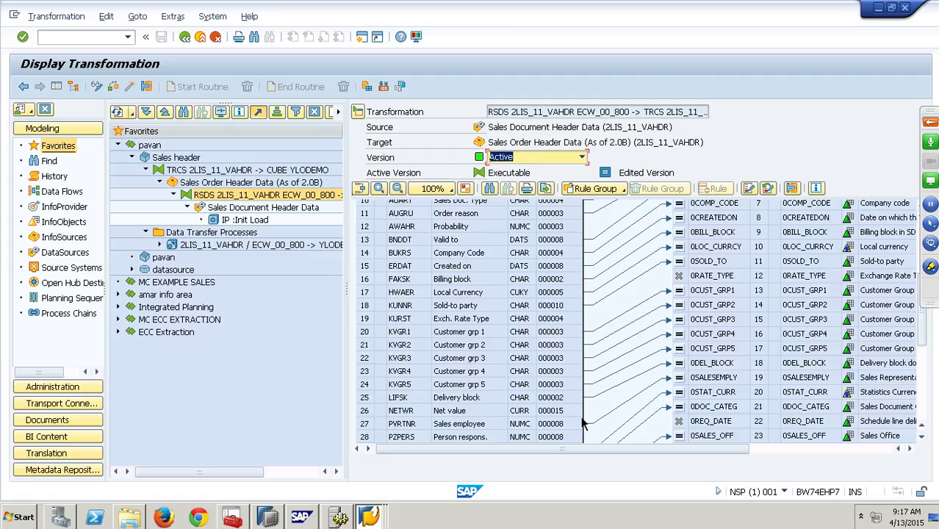
Step: Examine the RSDS 2LIS_11_VAHDR ECW_00_800 transformation for any mapping from source field NETWR to the InfoSource, and leave the transformation
{"action": "left_click", "coordinate": [818, 421]}
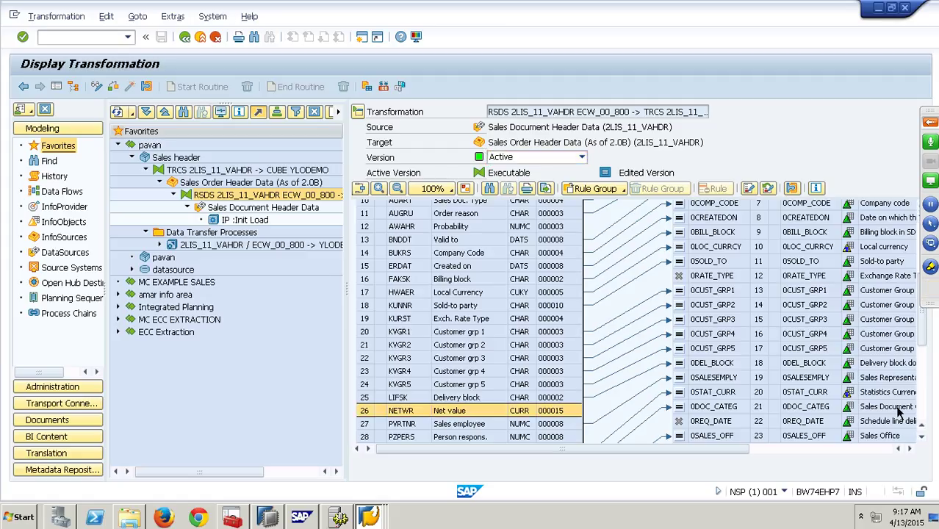
{"action": "scroll", "coordinate": [932, 400], "scroll_direction": "down", "scroll_amount": 5}
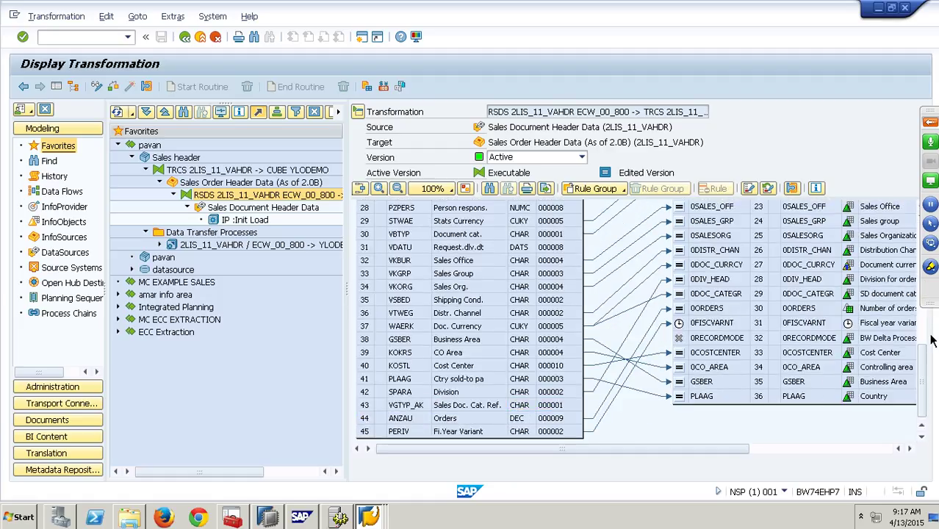
{"action": "scroll", "coordinate": [928, 335], "scroll_direction": "up", "scroll_amount": 5}
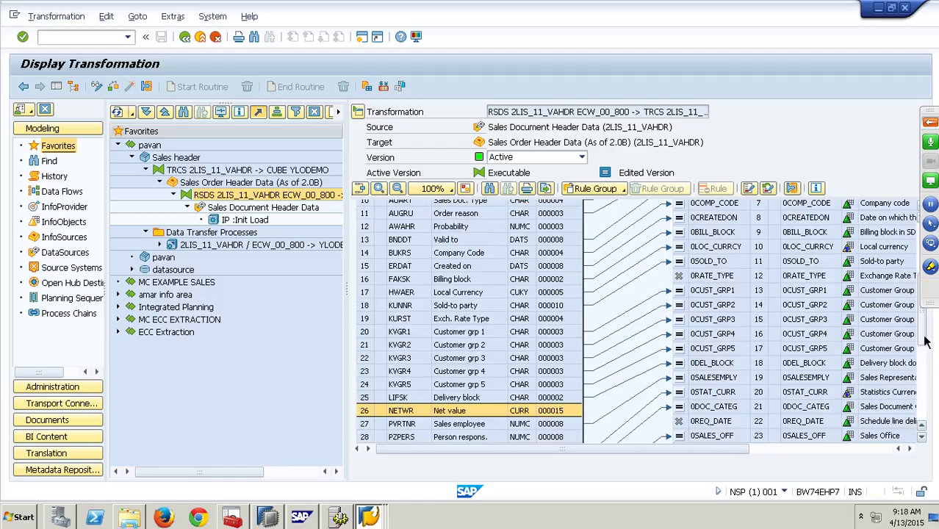
{"action": "scroll", "coordinate": [826, 335], "scroll_direction": "up", "scroll_amount": 5}
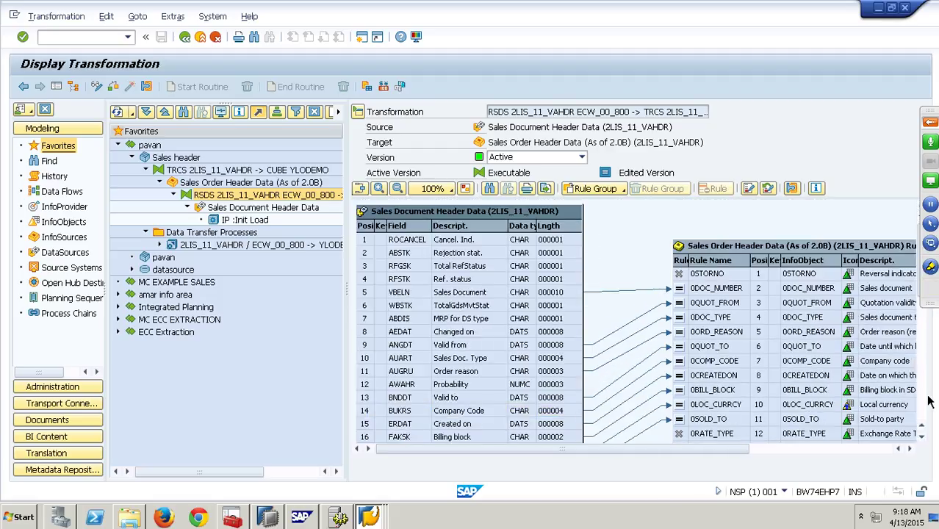
{"action": "scroll", "coordinate": [821, 356], "scroll_direction": "down", "scroll_amount": 5}
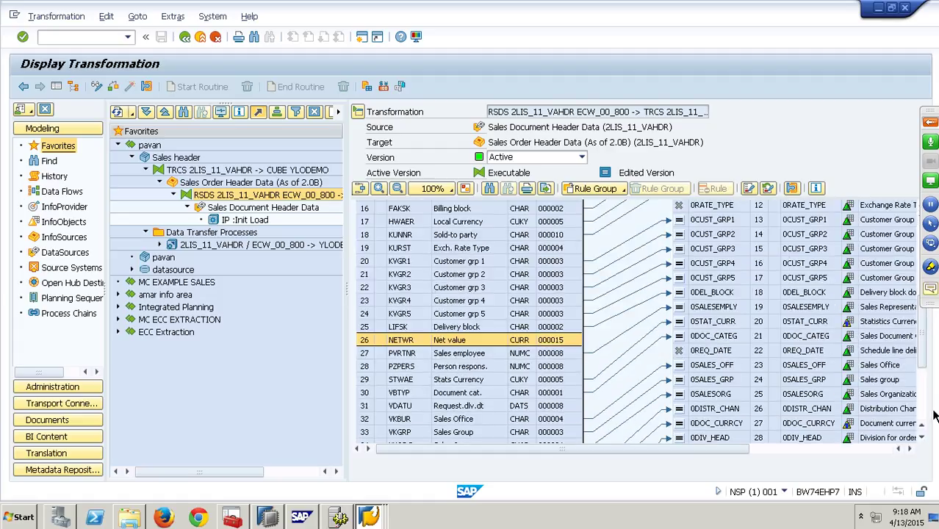
{"action": "scroll", "coordinate": [928, 409], "scroll_direction": "down", "scroll_amount": 4}
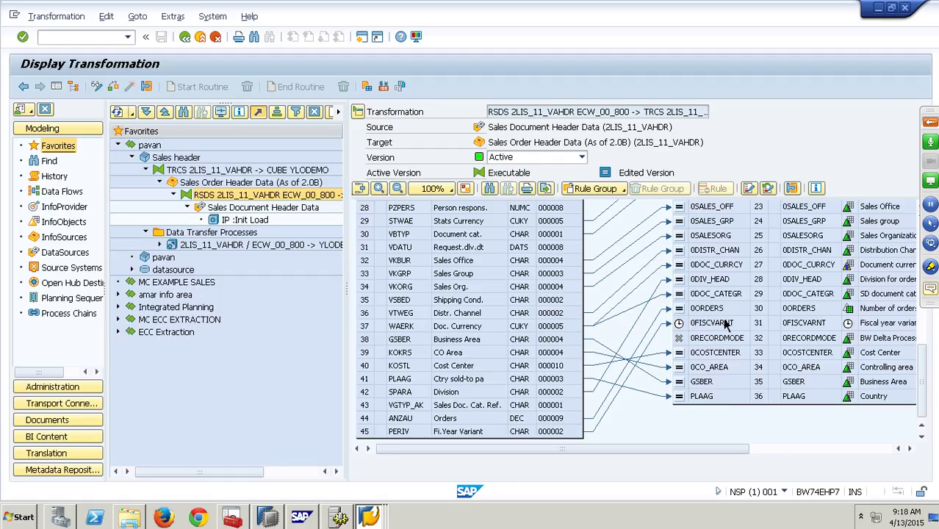
{"action": "left_click", "coordinate": [65, 88]}
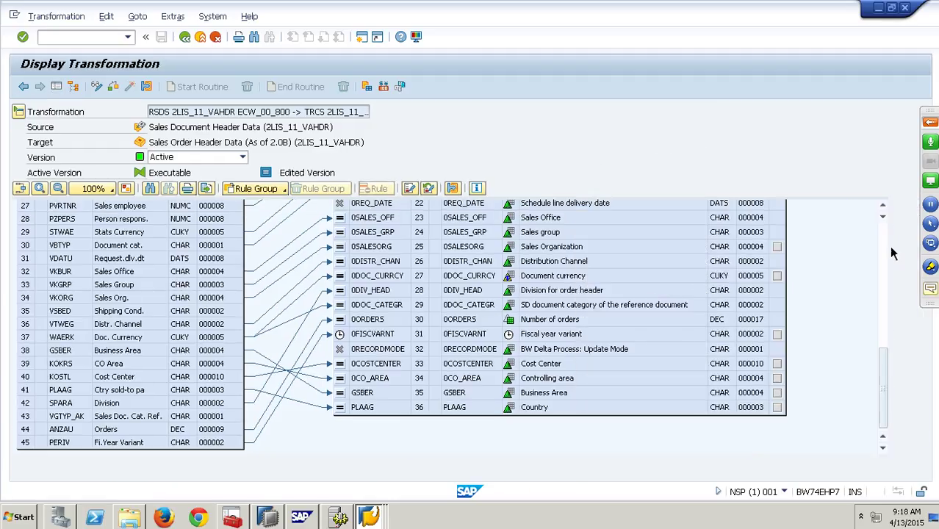
{"action": "scroll", "coordinate": [889, 253], "scroll_direction": "up", "scroll_amount": 6}
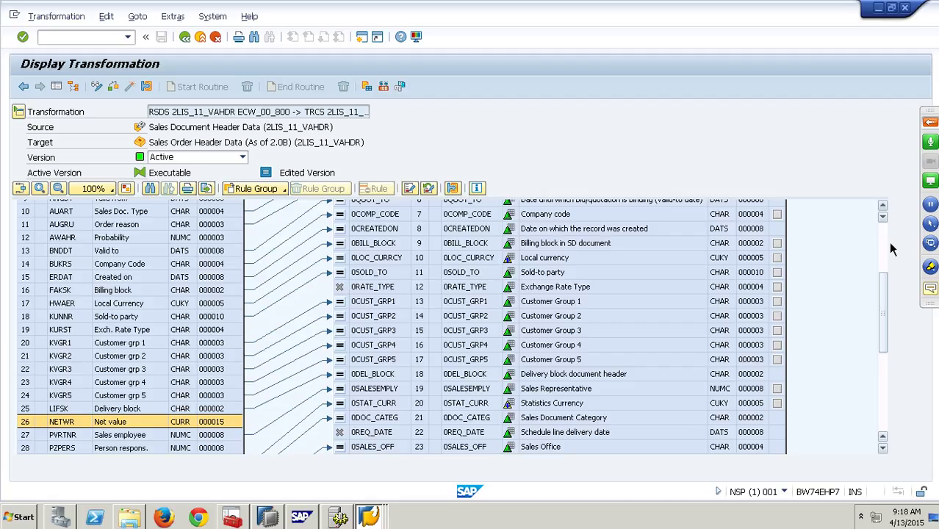
{"action": "scroll", "coordinate": [891, 251], "scroll_direction": "up", "scroll_amount": 5}
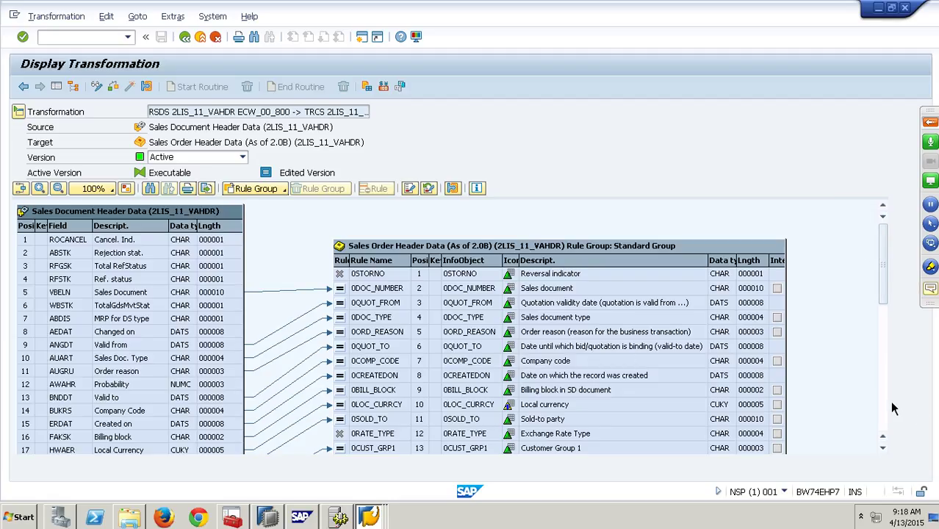
{"action": "scroll", "coordinate": [894, 410], "scroll_direction": "down", "scroll_amount": 5}
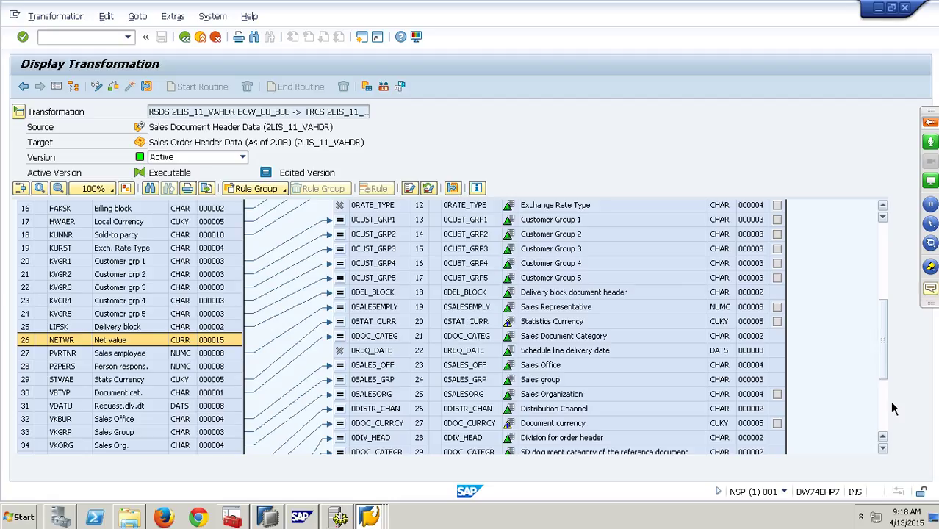
{"action": "left_click", "coordinate": [200, 37]}
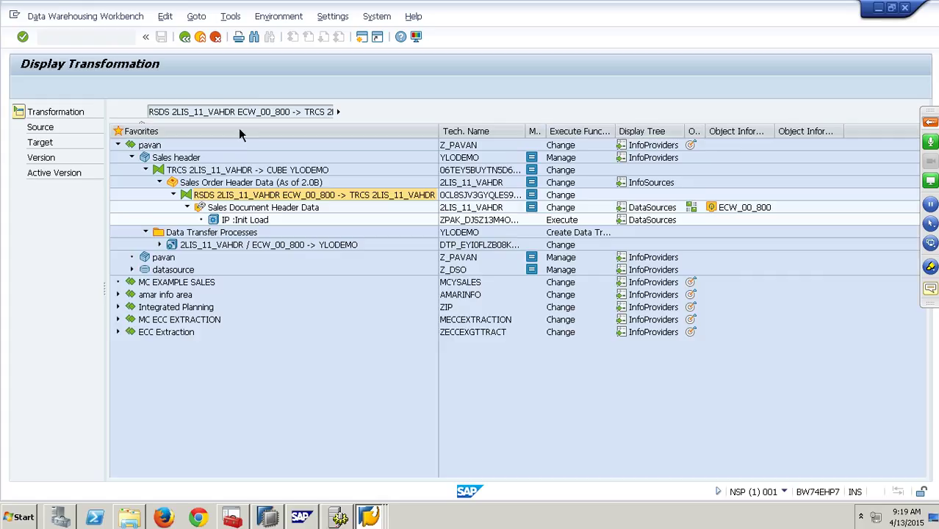
Step: Open the Sales Order Header Data InfoSource for editing, and look up the net value target InfoObject in the TRCS 2LIS_11_VAHDR -> CUBE YLODEMO transformation
{"action": "right_click", "coordinate": [266, 184]}
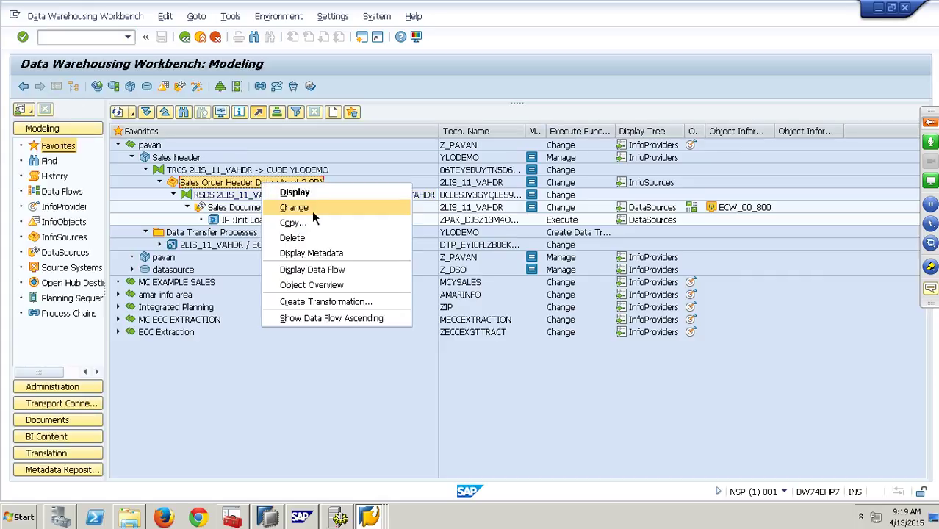
{"action": "left_click", "coordinate": [311, 211]}
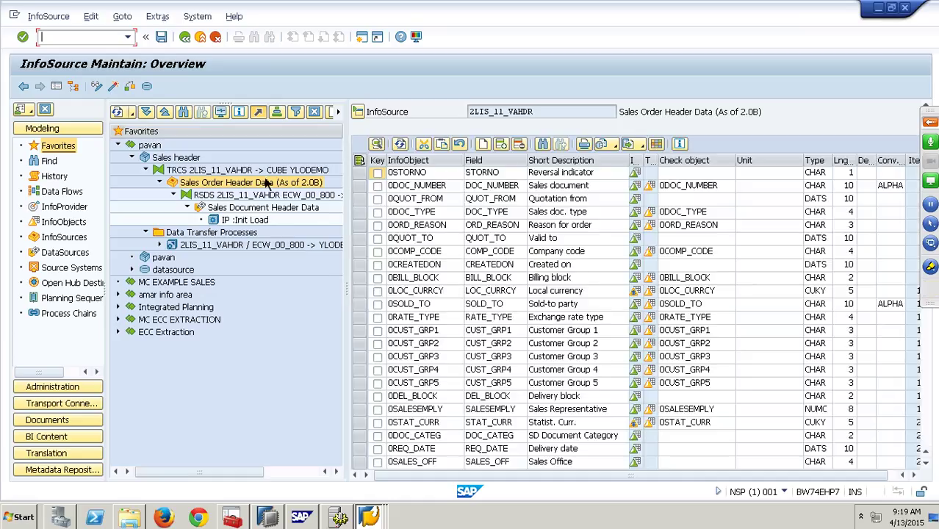
{"action": "double_click", "coordinate": [264, 170]}
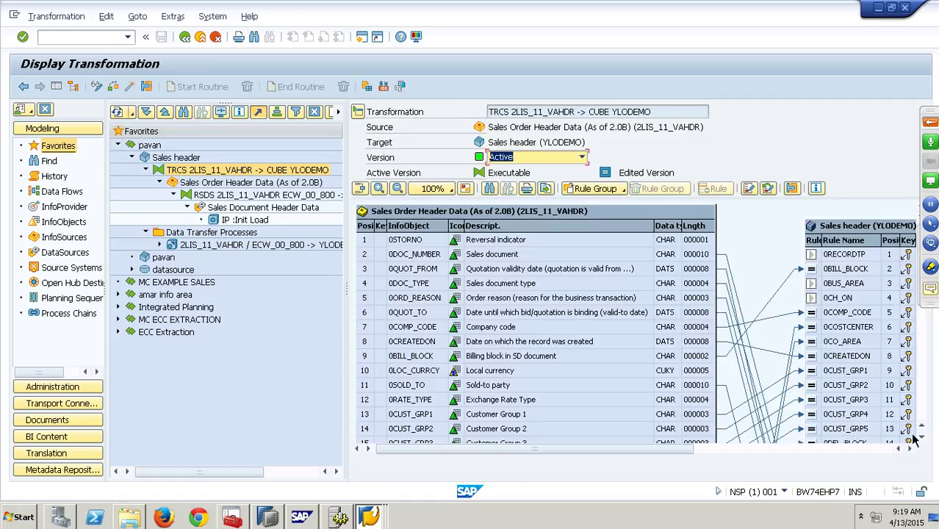
{"action": "scroll", "coordinate": [927, 414], "scroll_direction": "down", "scroll_amount": 5}
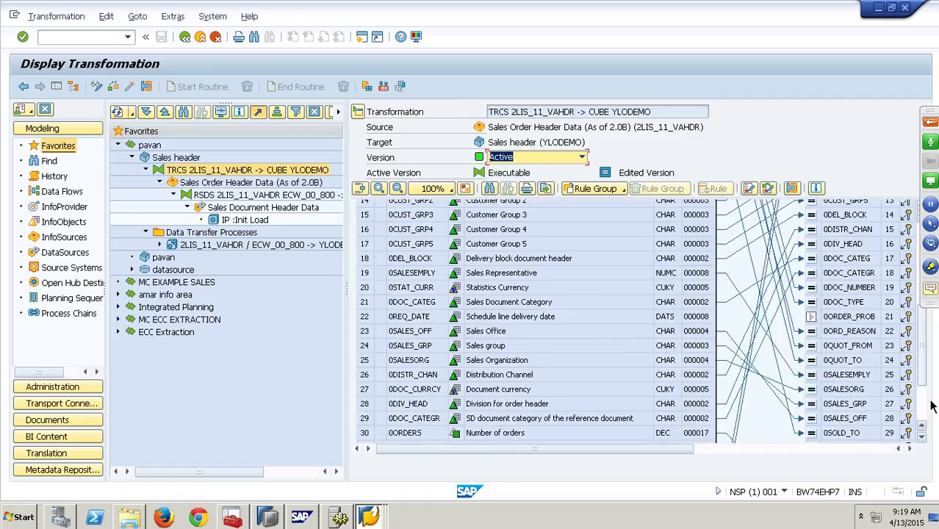
{"action": "scroll", "coordinate": [931, 421], "scroll_direction": "down", "scroll_amount": 3}
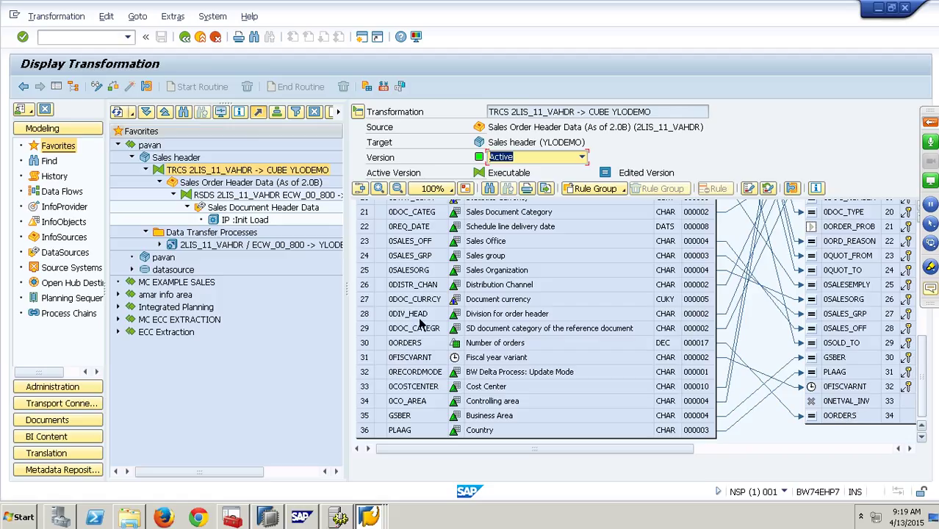
Step: Add InfoObject 0NETVAL_INV to the end of InfoSource 2LIS_11_VAHDR, activate the InfoSource, and exit its maintenance
{"action": "right_click", "coordinate": [273, 186]}
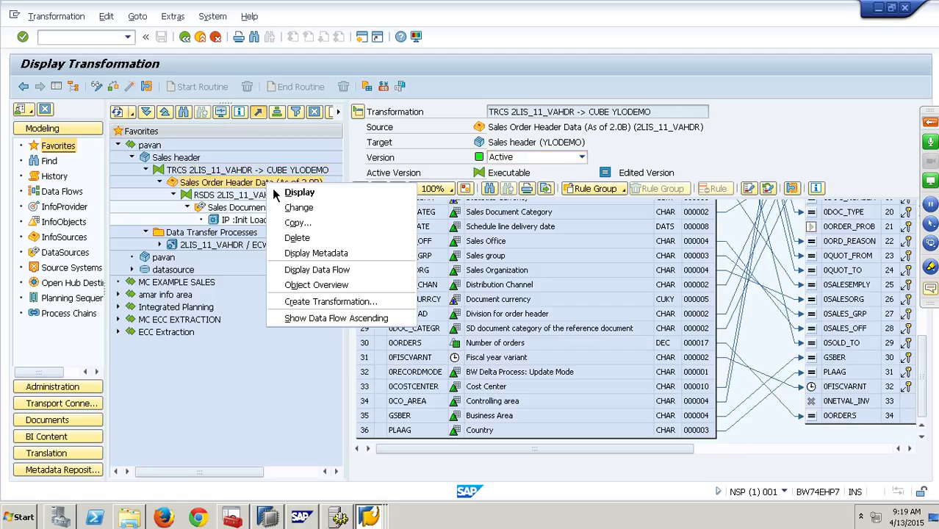
{"action": "left_click", "coordinate": [320, 210]}
{"action": "left_click", "coordinate": [933, 454]}
{"action": "left_click", "coordinate": [423, 277]}
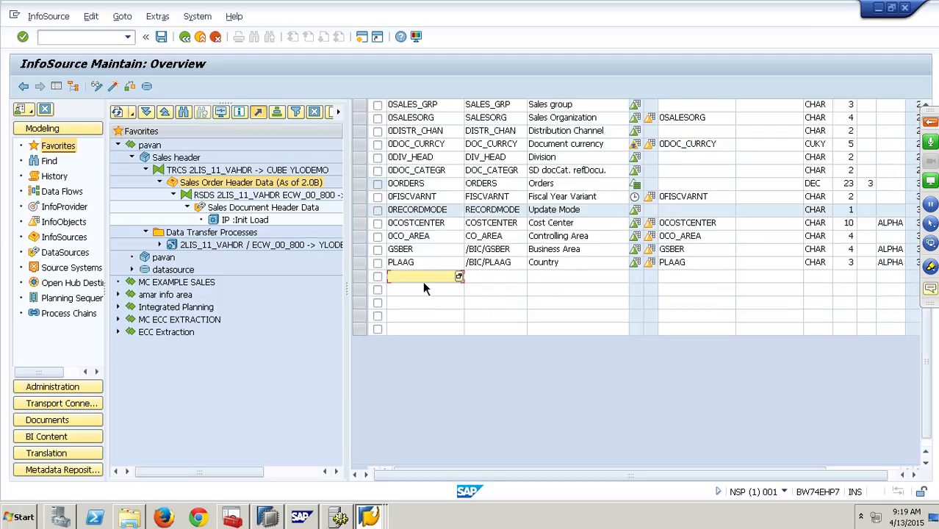
{"action": "type", "text": "0NETVAL_INV"}
{"action": "key", "text": "Return"}
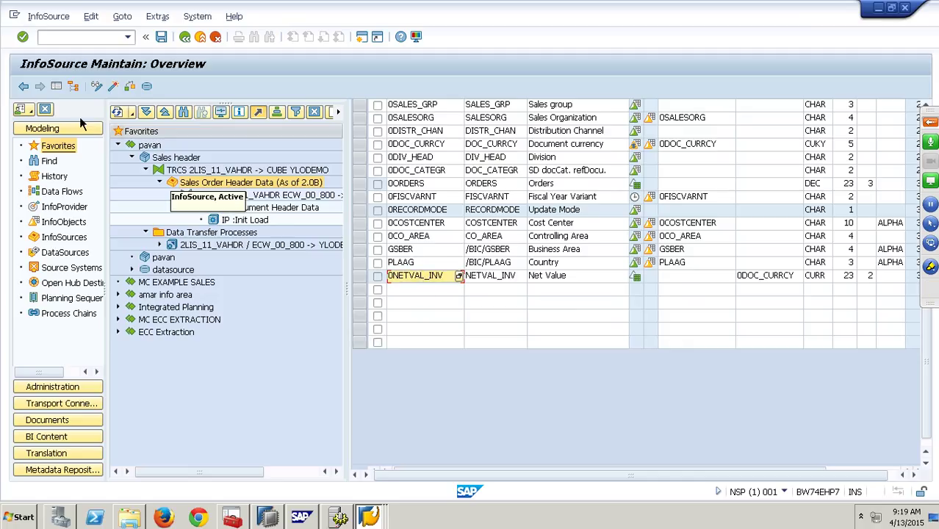
{"action": "left_click", "coordinate": [118, 89]}
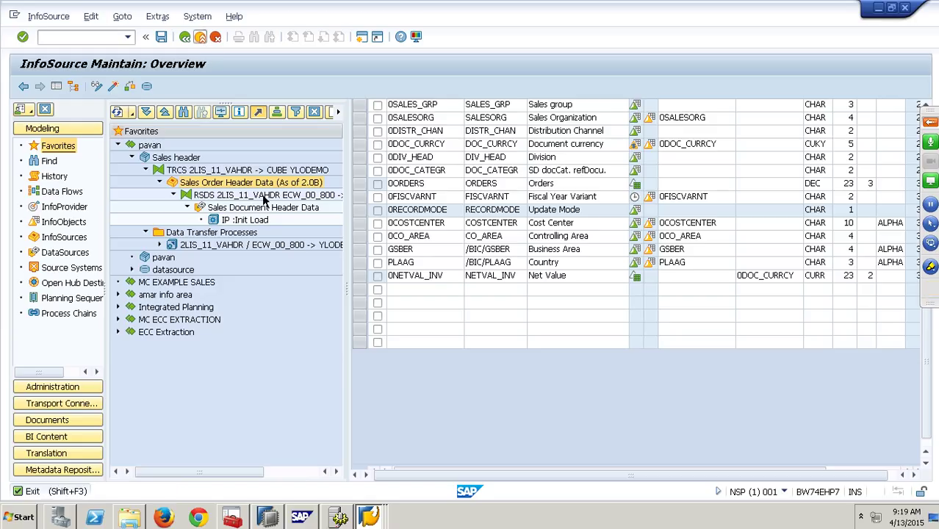
{"action": "left_click", "coordinate": [200, 38]}
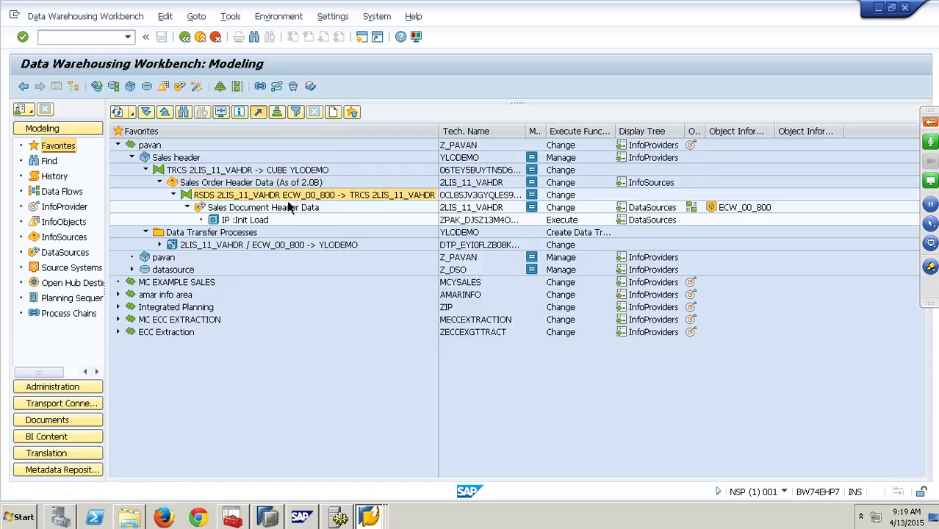
Step: Open the RSDS 2LIS_11_VAHDR ECW_00_800 transformation in change mode and display the rule details of target field 0NETVAL_INV
{"action": "right_click", "coordinate": [288, 200]}
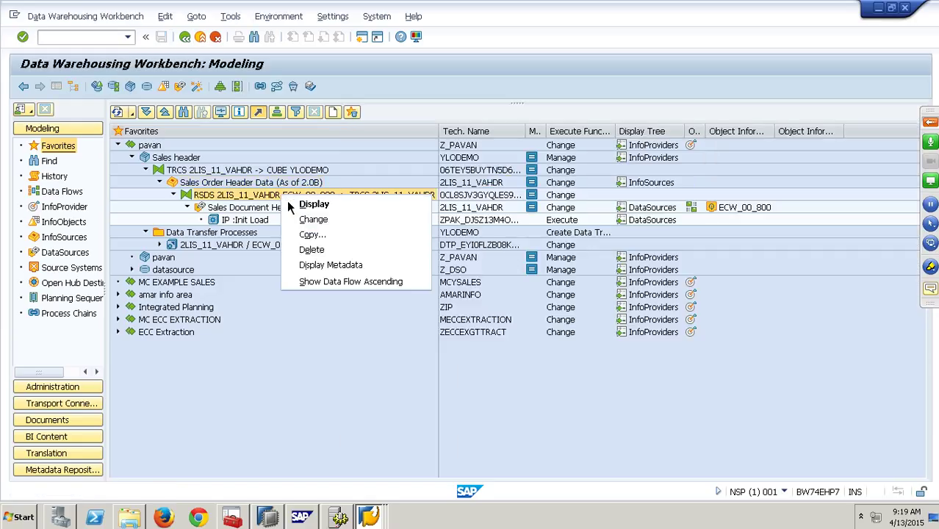
{"action": "left_click", "coordinate": [336, 231]}
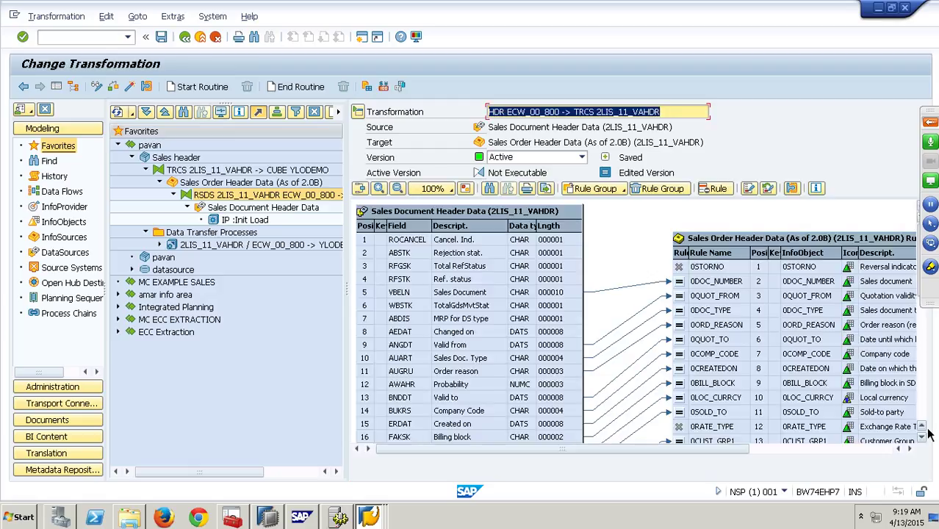
{"action": "scroll", "coordinate": [934, 414], "scroll_direction": "down", "scroll_amount": 5}
{"action": "scroll", "coordinate": [933, 413], "scroll_direction": "down", "scroll_amount": 4}
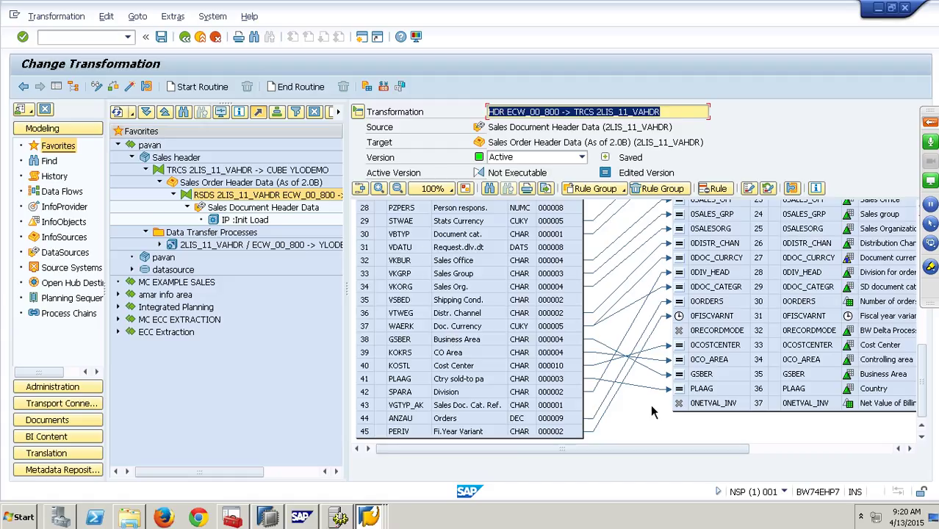
{"action": "right_click", "coordinate": [692, 406]}
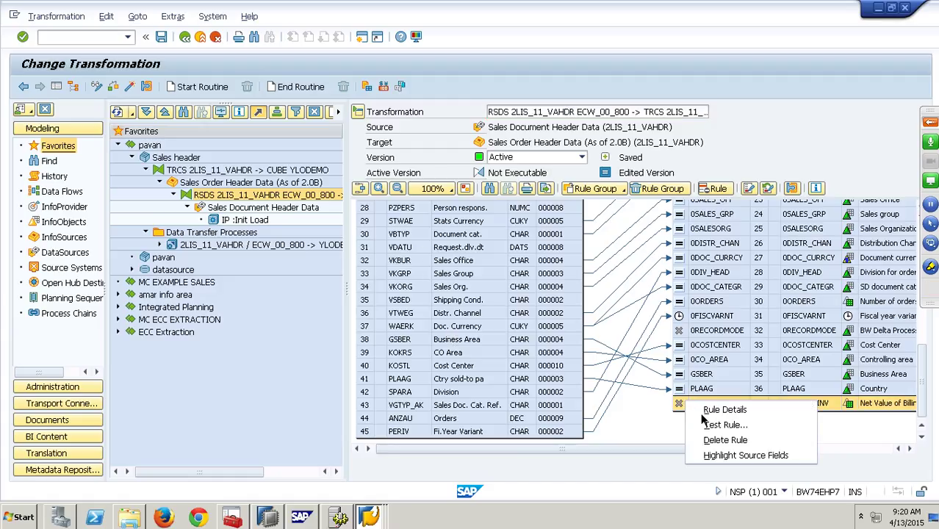
{"action": "left_click", "coordinate": [723, 420]}
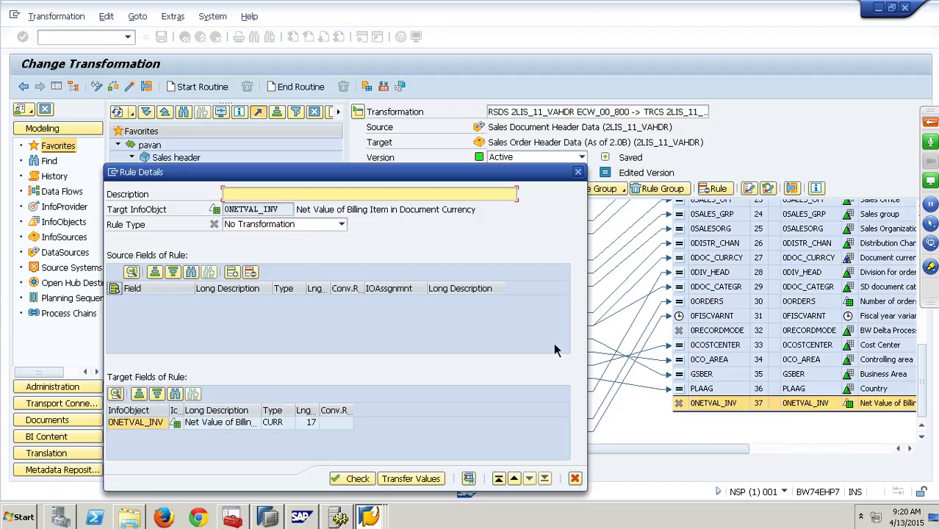
Step: Assign source field NETWR to the 0NETVAL_INV rule as a direct assignment, transfer the values, and activate the transformation
{"action": "left_click", "coordinate": [234, 273]}
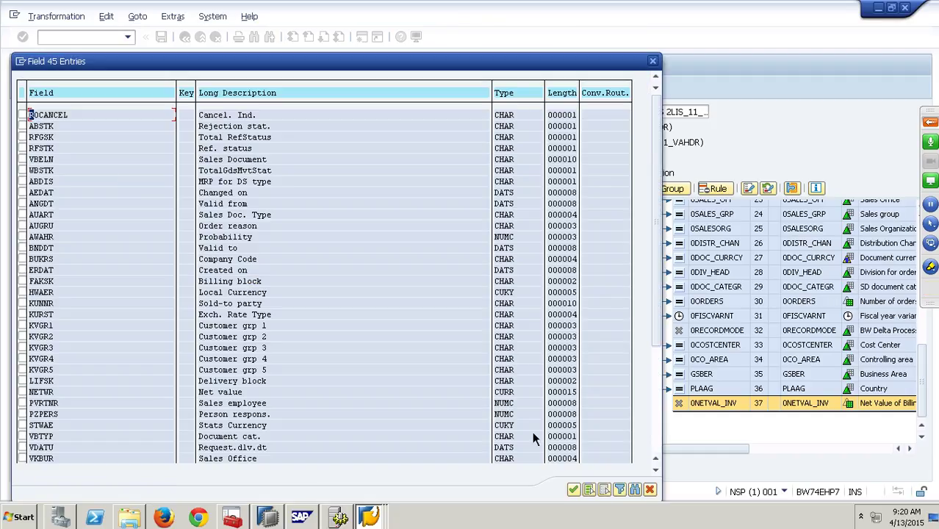
{"action": "left_click", "coordinate": [650, 490]}
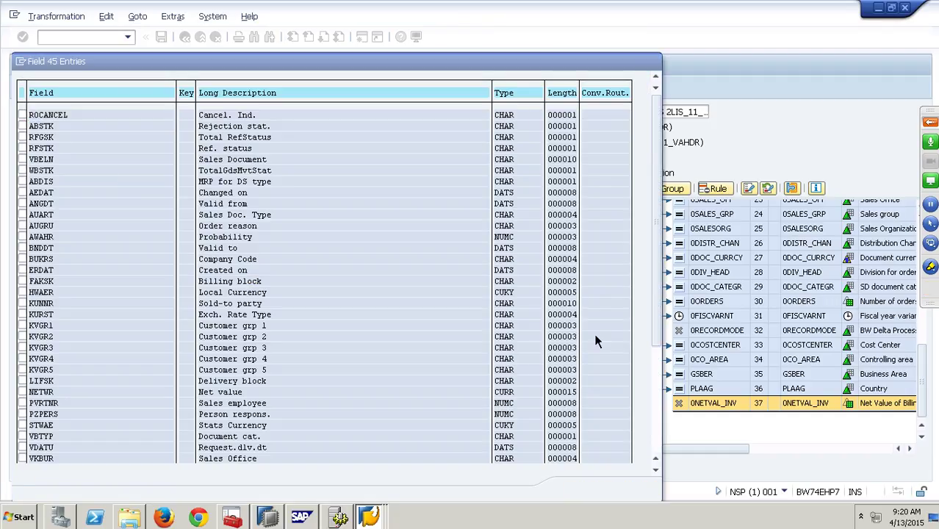
{"action": "key", "text": "ctrl+f"}
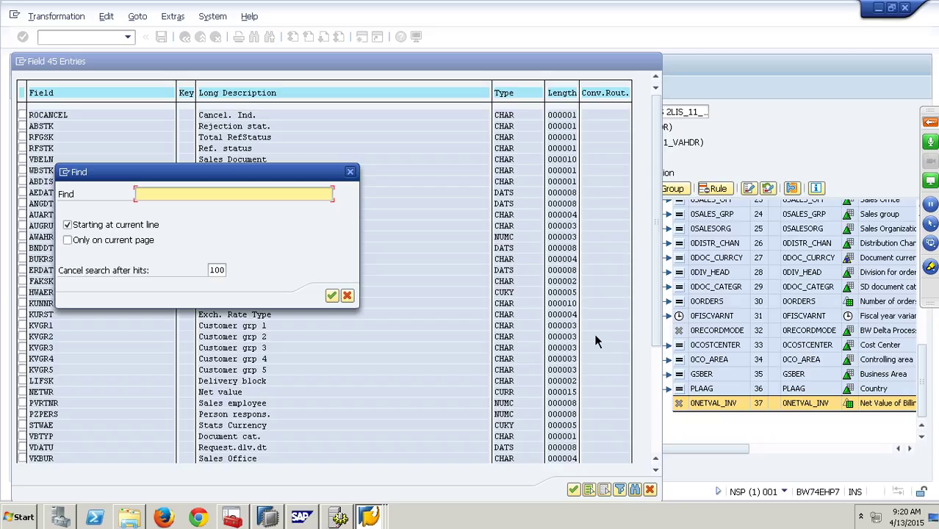
{"action": "type", "text": "NETWR"}
{"action": "key", "text": "Return"}
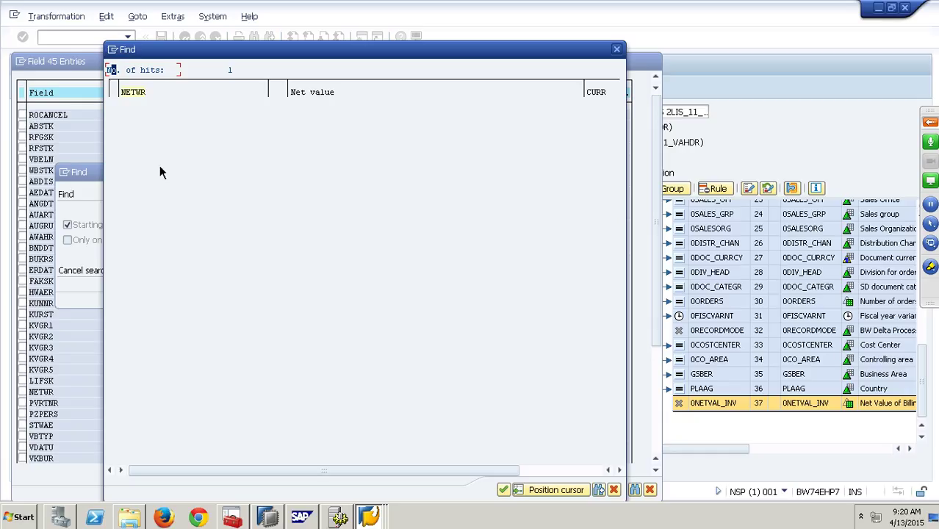
{"action": "double_click", "coordinate": [141, 92]}
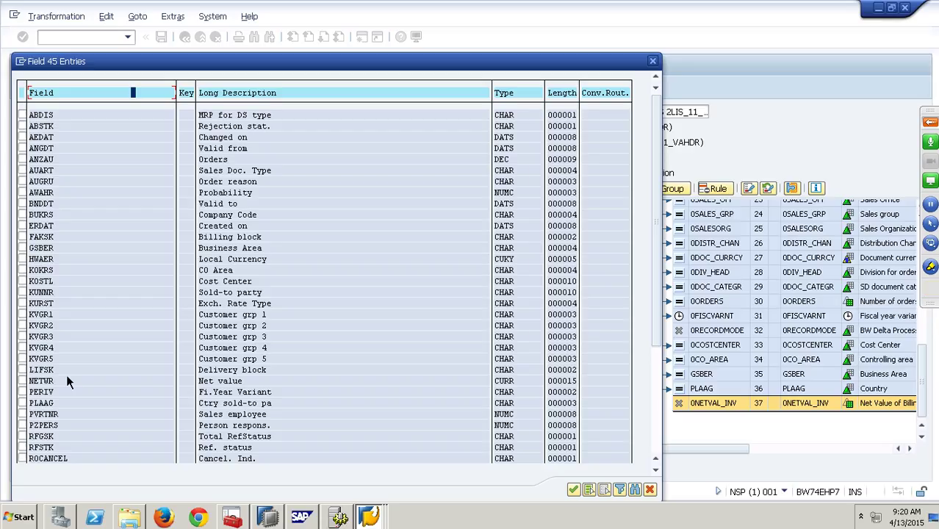
{"action": "left_click", "coordinate": [23, 381]}
{"action": "left_click", "coordinate": [573, 490]}
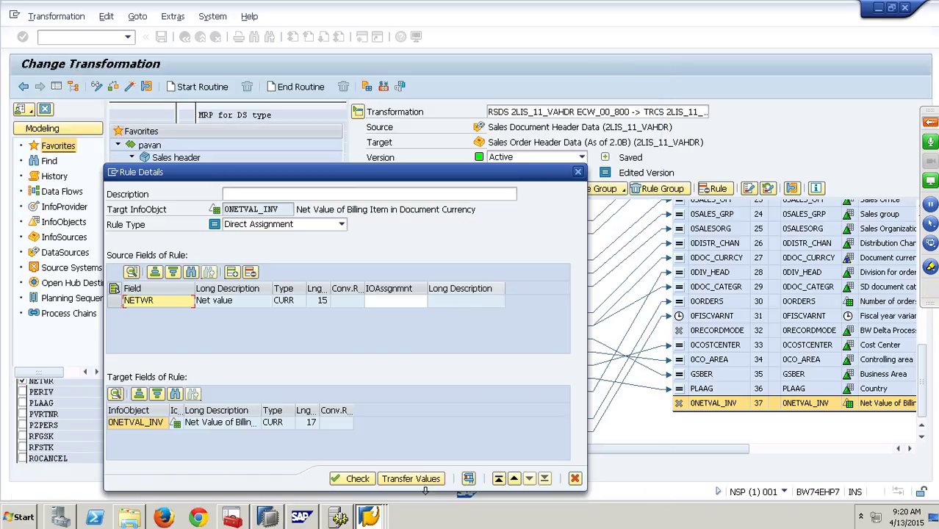
{"action": "left_click", "coordinate": [432, 479]}
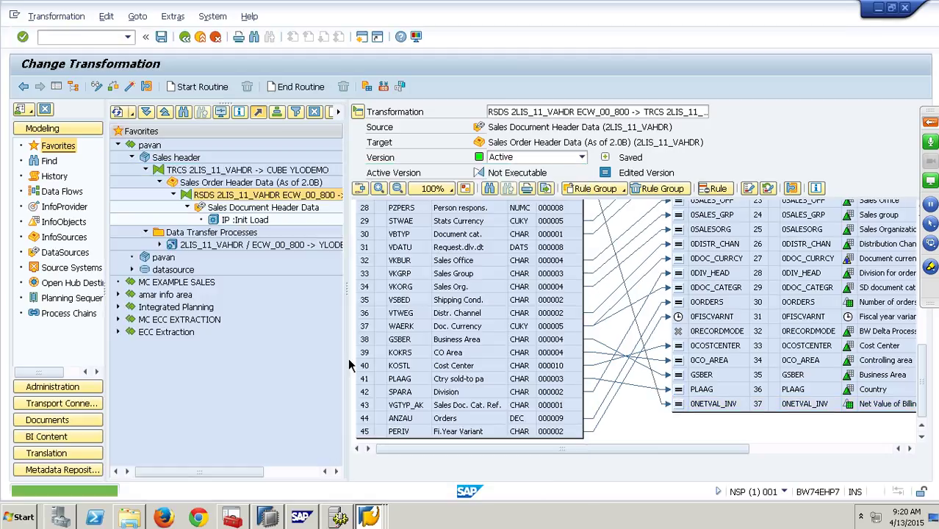
{"action": "left_click", "coordinate": [136, 91]}
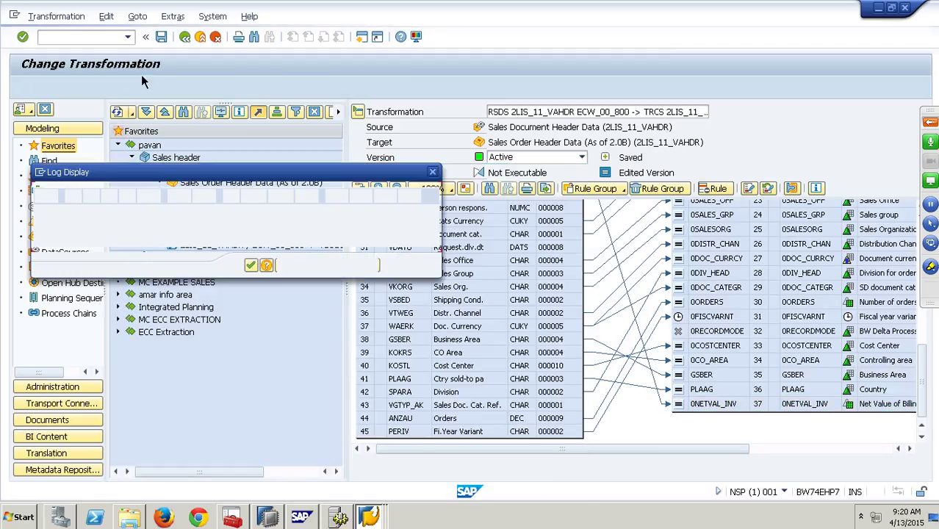
{"action": "left_click", "coordinate": [255, 268]}
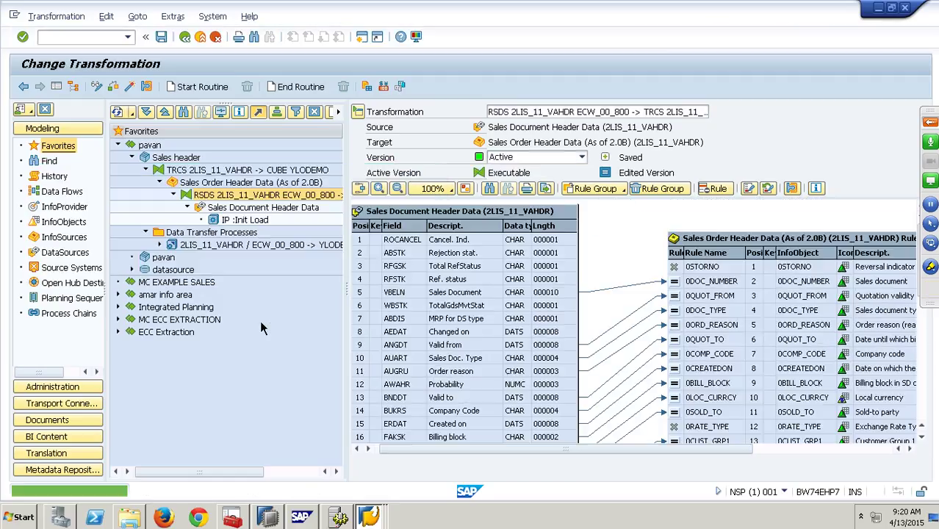
Step: Map source InfoObject 0NETVAL_INV to target 0NETVAL_INV in the TRCS 2LIS_11_VAHDR -> CUBE YLODEMO transformation and activate it
{"action": "right_click", "coordinate": [246, 173]}
{"action": "left_click", "coordinate": [272, 194]}
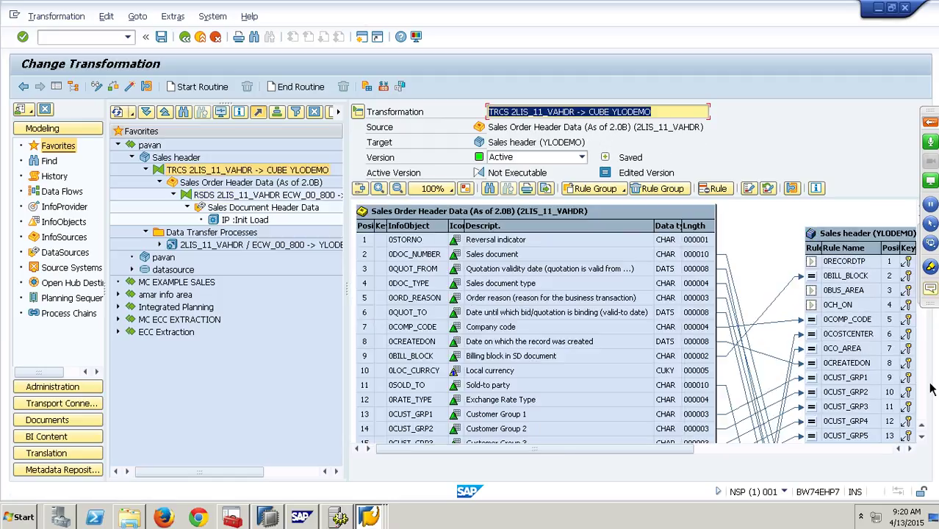
{"action": "scroll", "coordinate": [931, 401], "scroll_direction": "down", "scroll_amount": 7}
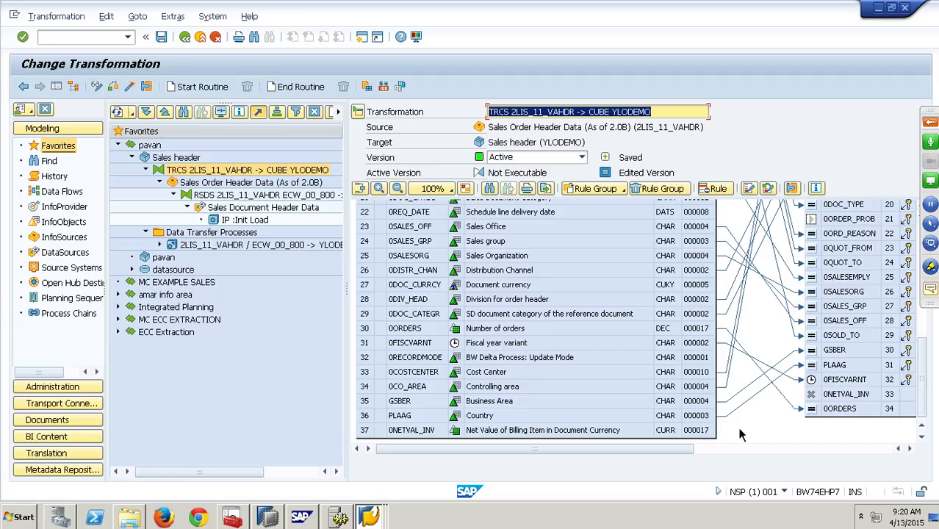
{"action": "left_click", "coordinate": [710, 434]}
{"action": "left_click_drag", "start_coordinate": [819, 408], "coordinate": [836, 395]}
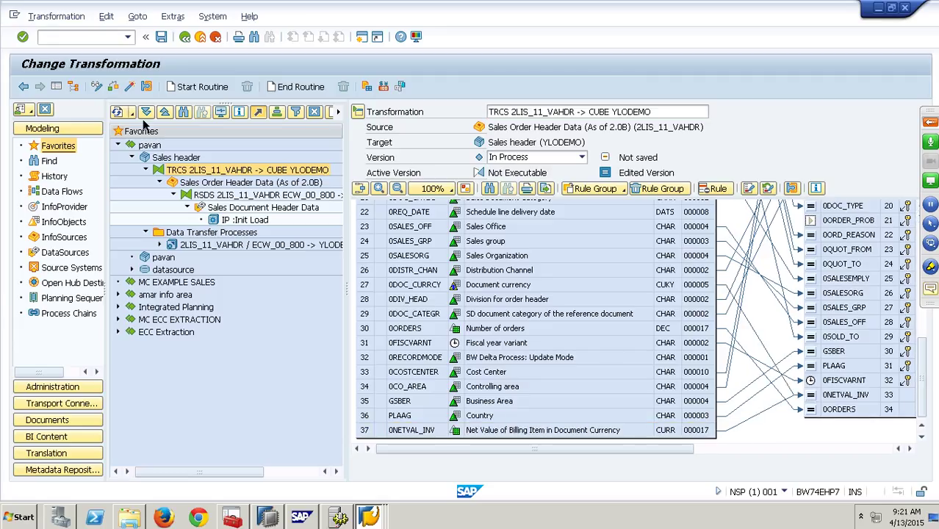
{"action": "left_click", "coordinate": [135, 91]}
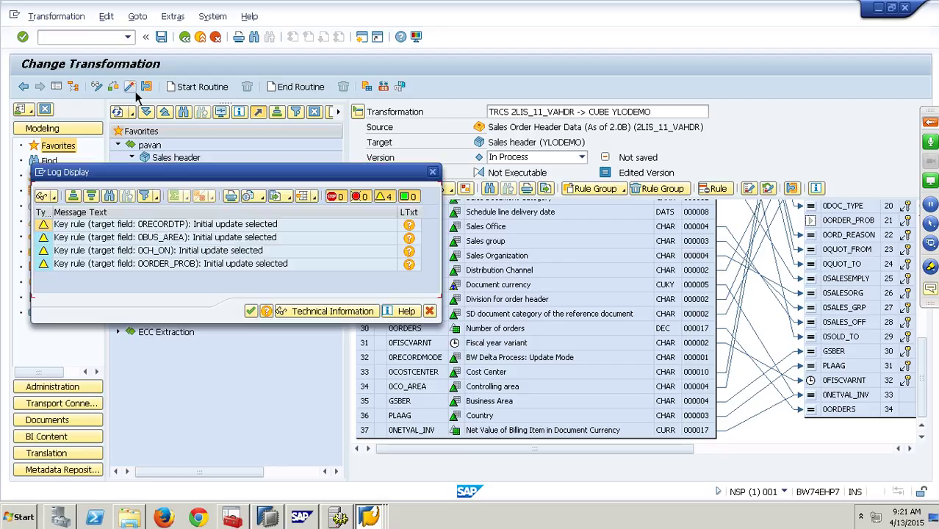
{"action": "left_click", "coordinate": [250, 310]}
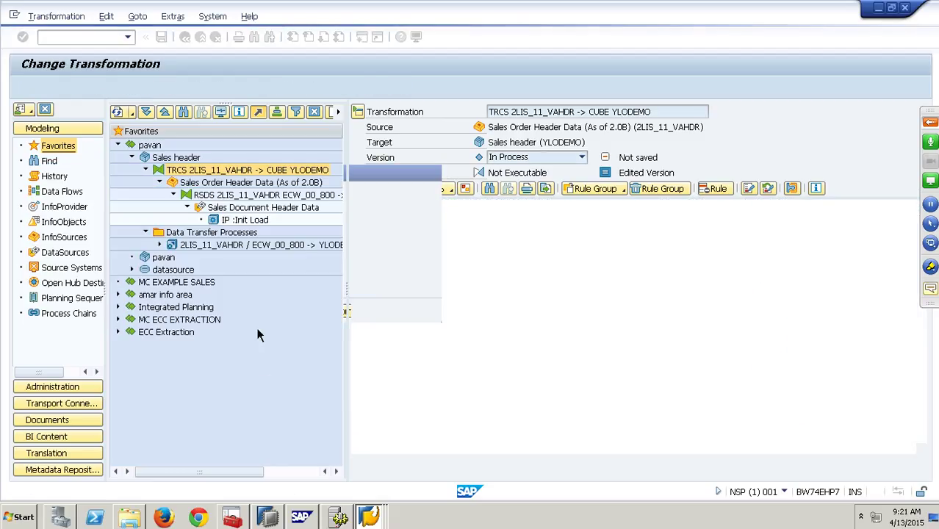
Step: Delete the data contents of the Sales header InfoCube YLODEMO without keeping the data in the dimension tables
{"action": "right_click", "coordinate": [192, 160]}
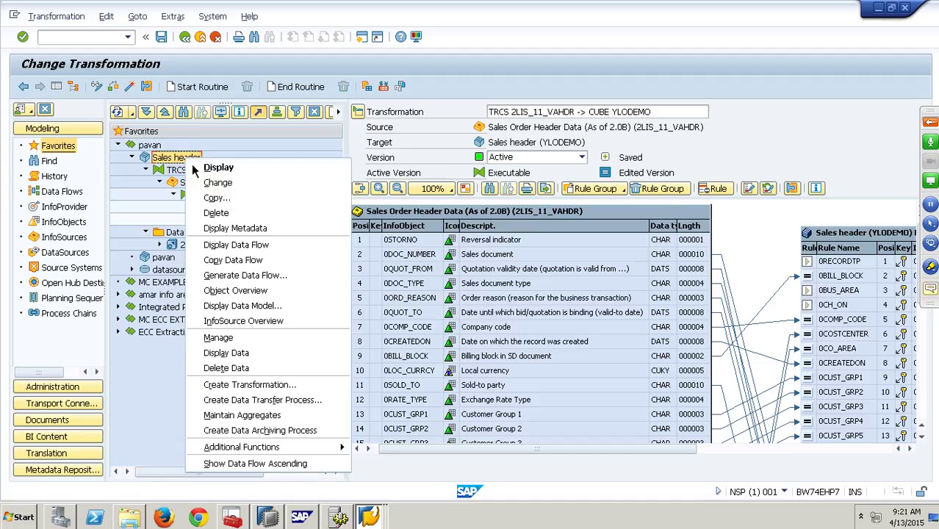
{"action": "left_click", "coordinate": [225, 368]}
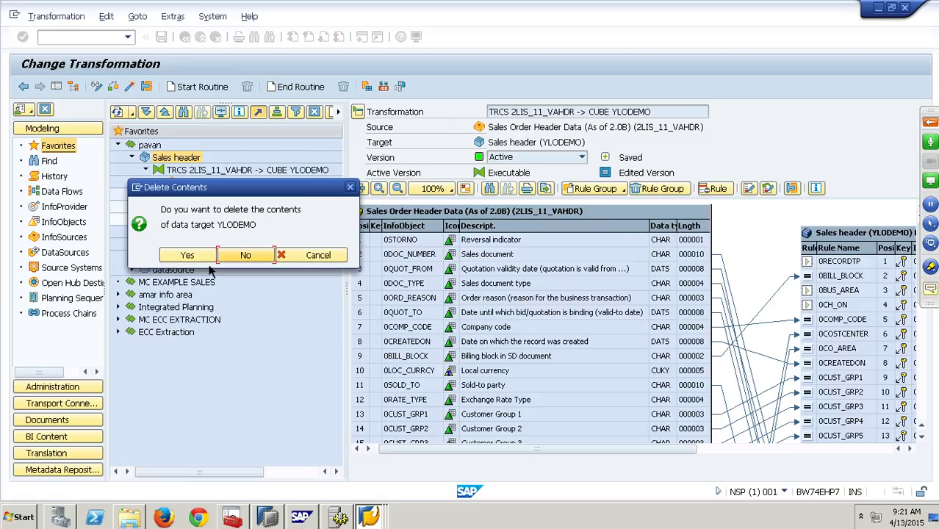
{"action": "key", "text": "Left"}
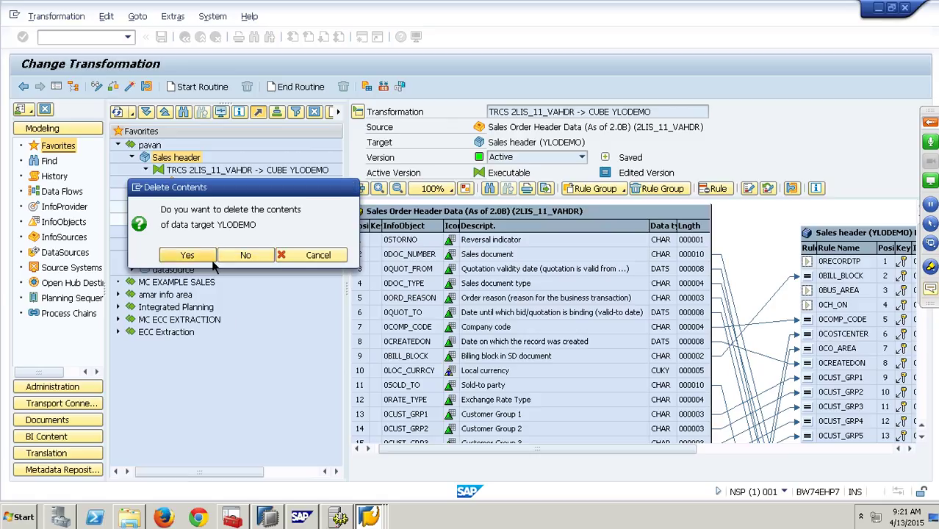
{"action": "key", "text": "Return"}
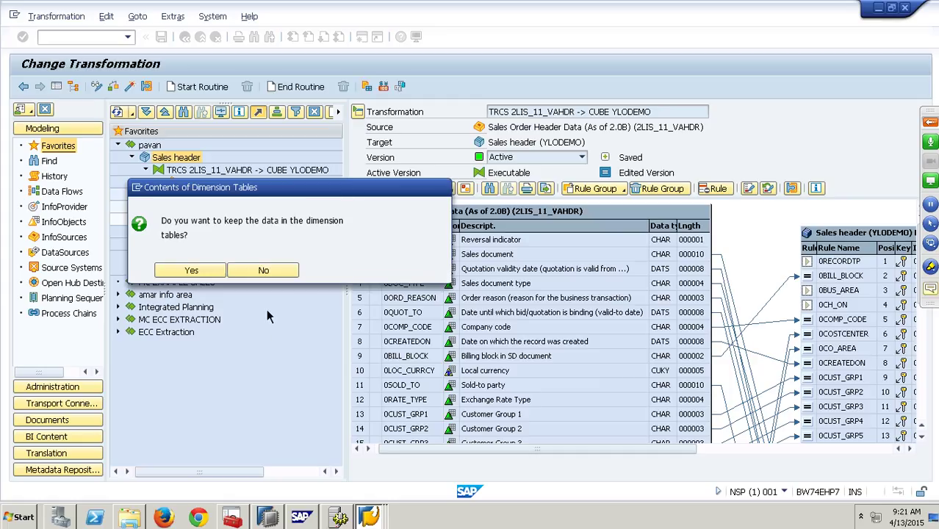
{"action": "left_click", "coordinate": [285, 275]}
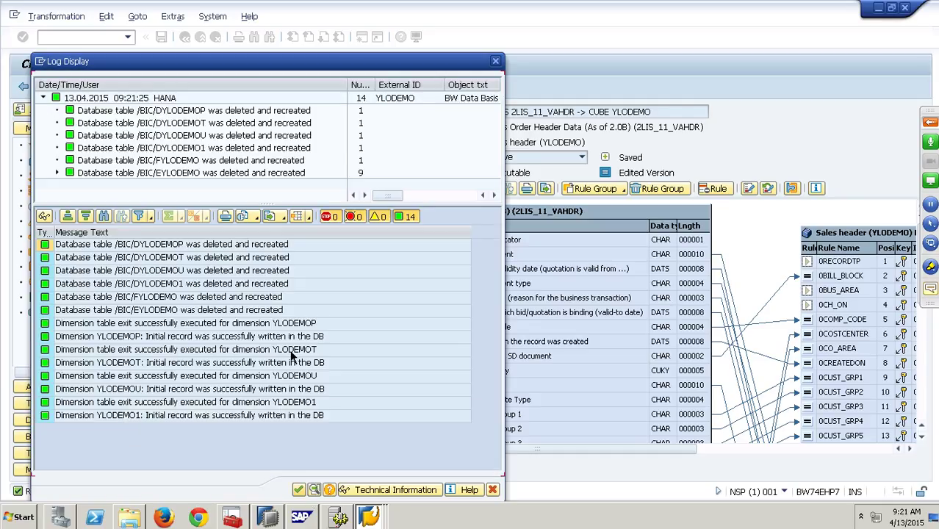
{"action": "key", "text": "Return"}
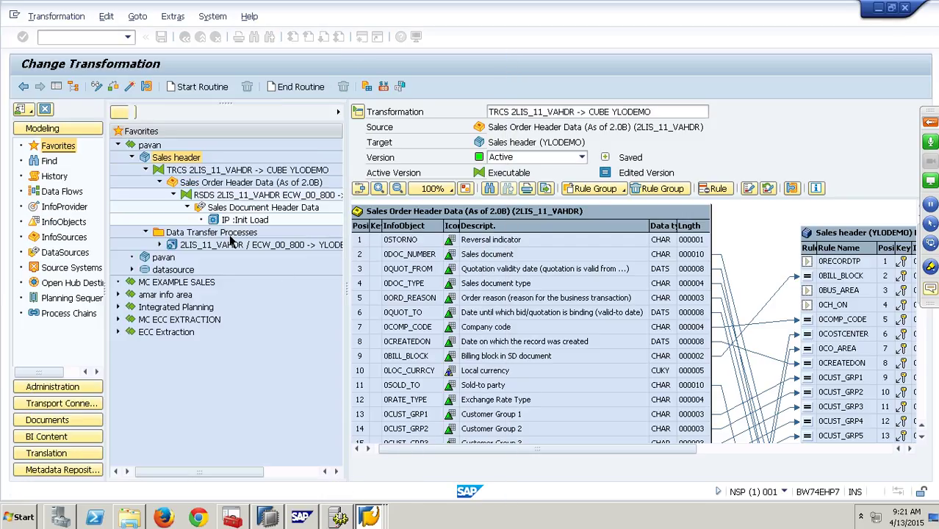
Step: Execute the 2LIS_11_VAHDR / ECW_00_800 -> YLODEMO data transfer process and display its request monitor
{"action": "double_click", "coordinate": [245, 248]}
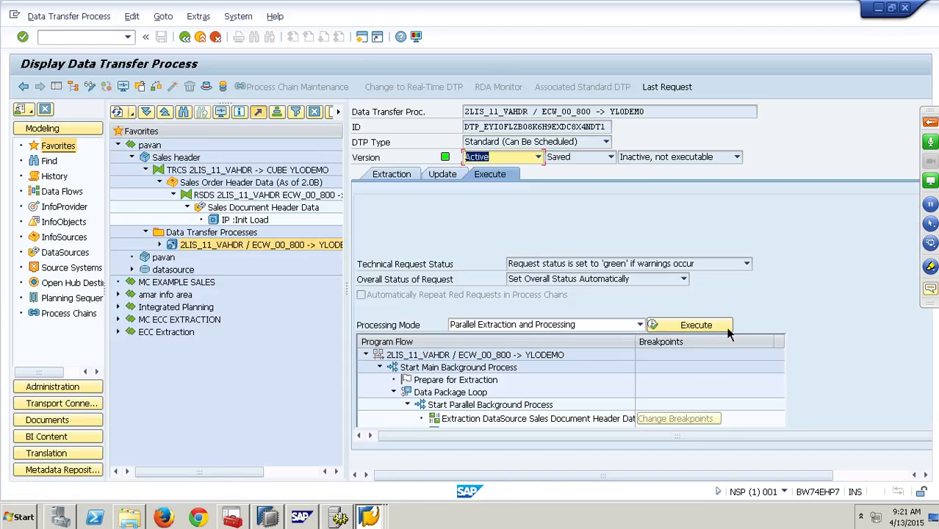
{"action": "left_click", "coordinate": [683, 326]}
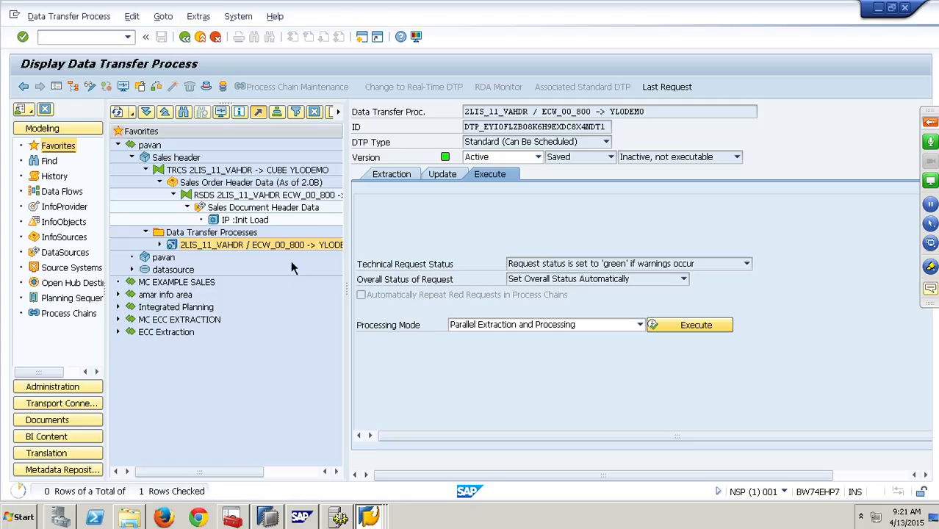
{"action": "left_click", "coordinate": [219, 289]}
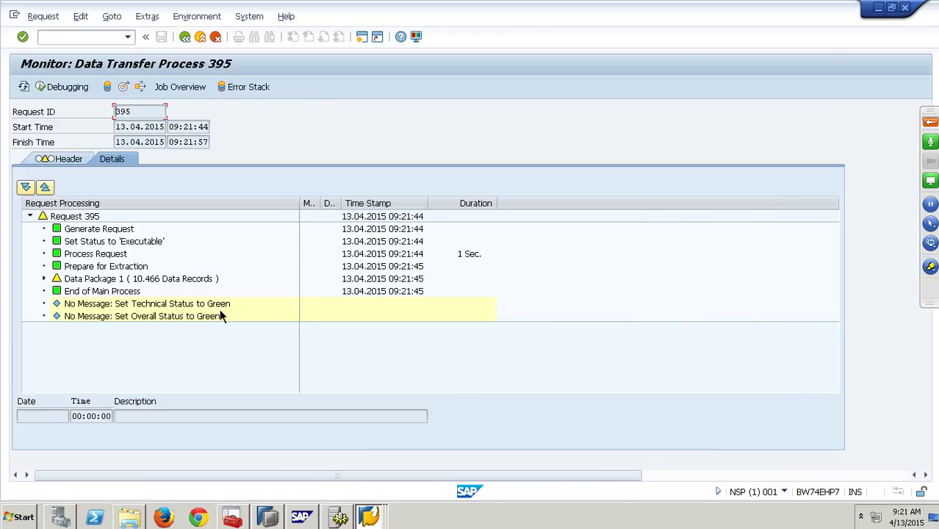
Step: Monitor the data transfer request, examining the steps of Data Package 1 and refreshing until processing finishes
{"action": "left_click", "coordinate": [30, 89]}
{"action": "left_click", "coordinate": [31, 89]}
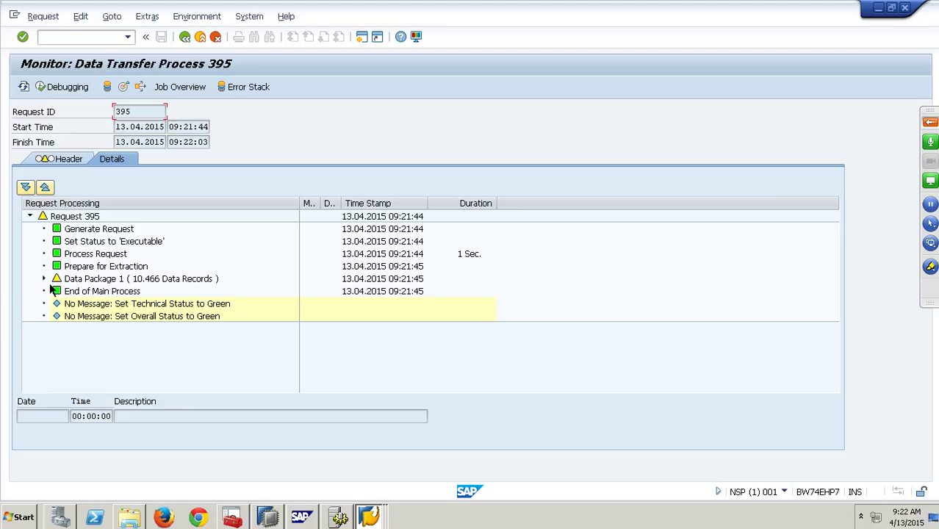
{"action": "left_click", "coordinate": [43, 278]}
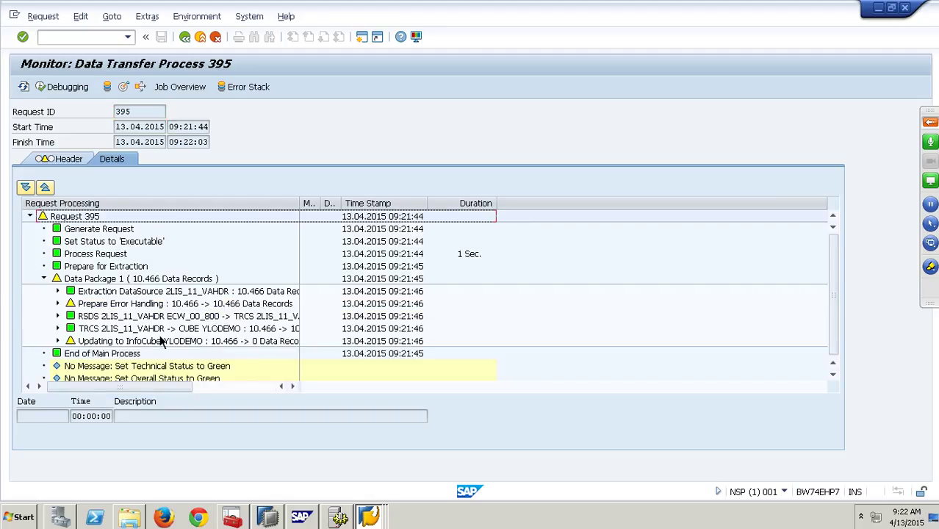
{"action": "left_click", "coordinate": [27, 92]}
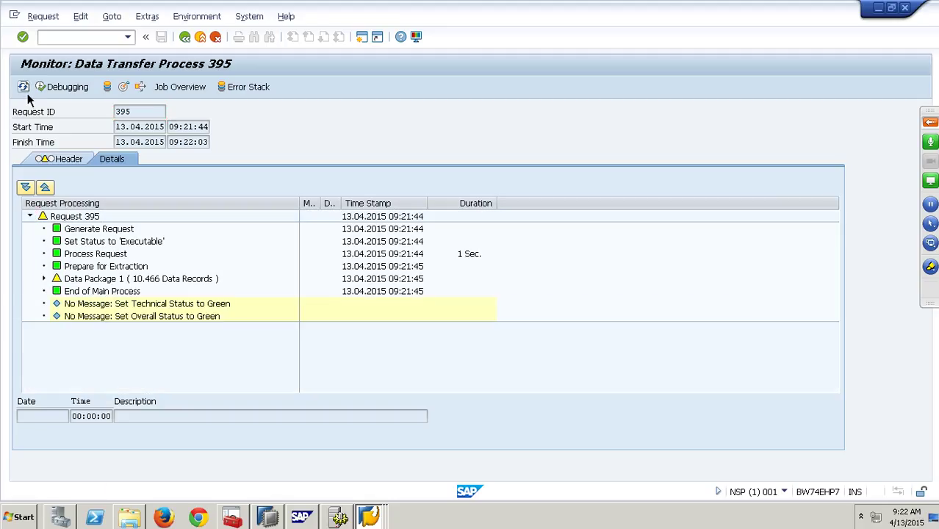
{"action": "left_click", "coordinate": [24, 86]}
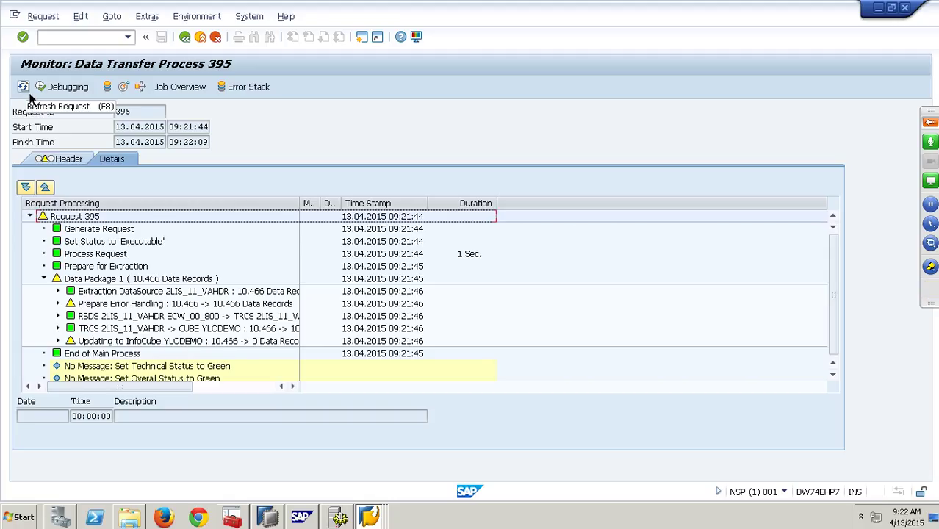
{"action": "left_click", "coordinate": [27, 90]}
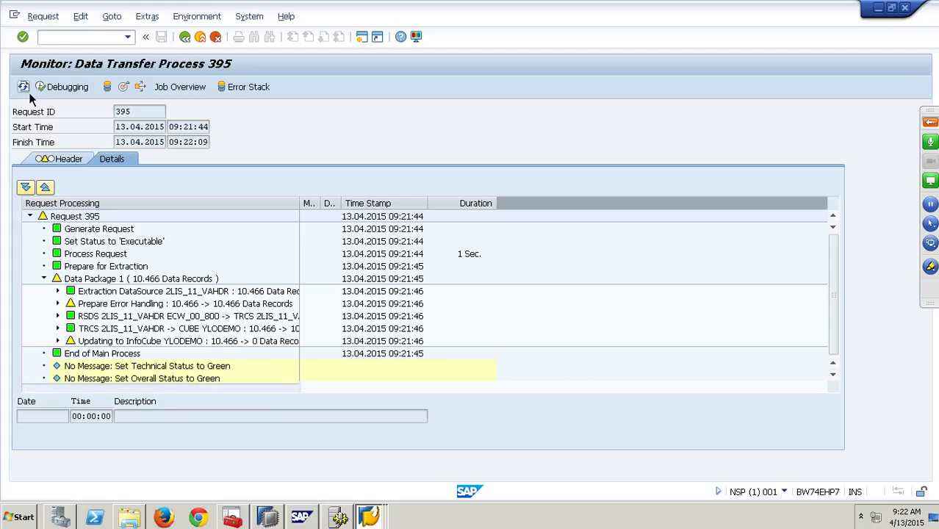
{"action": "left_click", "coordinate": [24, 88]}
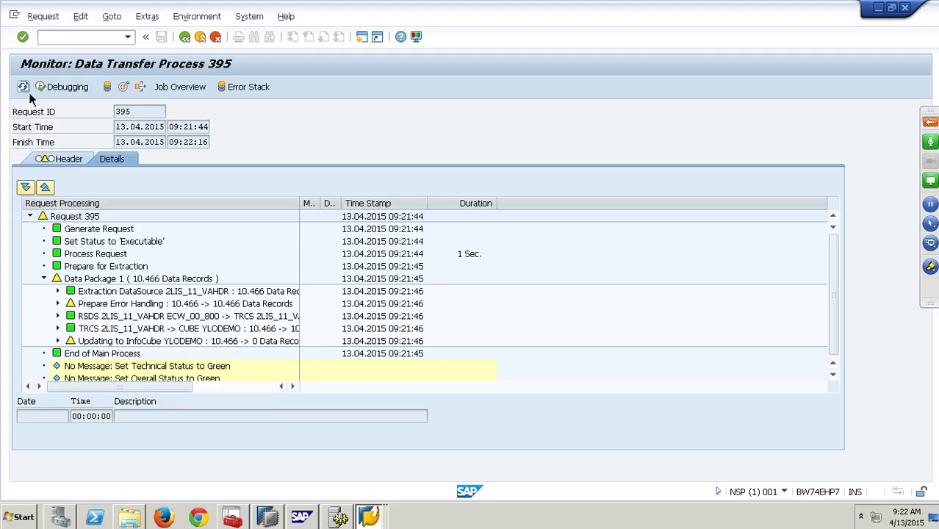
{"action": "left_click", "coordinate": [30, 96]}
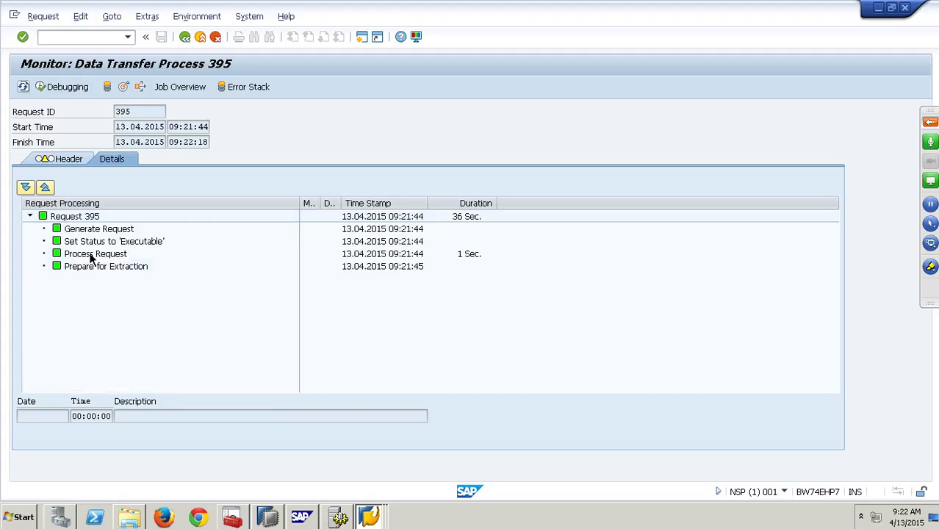
Step: Open the InfoCube content selection for YLODEMO from the request monitor and choose the fields for output
{"action": "left_click", "coordinate": [126, 87]}
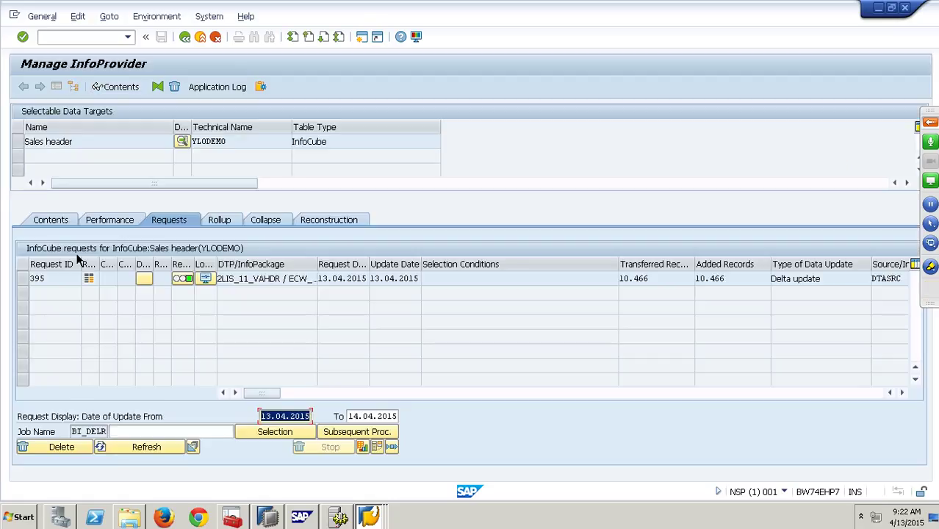
{"action": "left_click", "coordinate": [64, 224]}
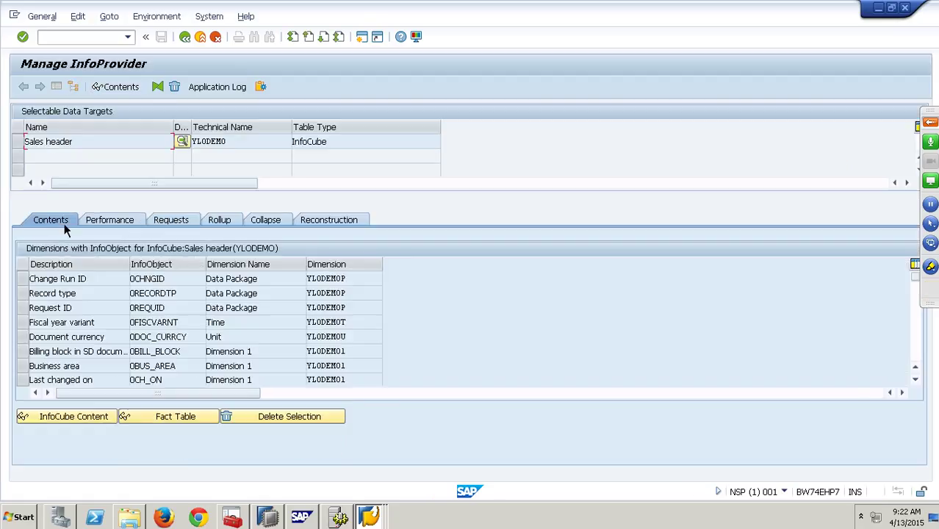
{"action": "left_click", "coordinate": [97, 420]}
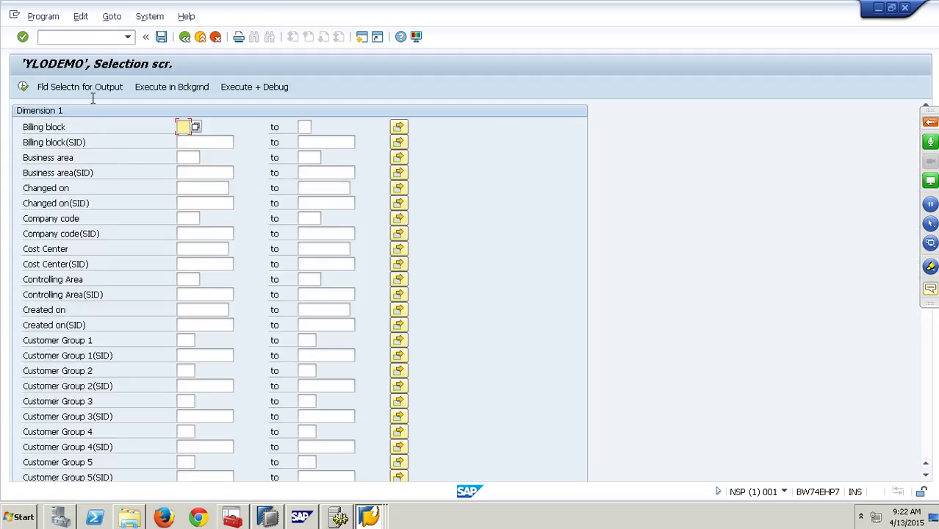
{"action": "left_click", "coordinate": [92, 91]}
{"action": "left_click", "coordinate": [48, 89]}
{"action": "left_click", "coordinate": [24, 89]}
Step: Restrict the YLODEMO content selection to the sales order's document number and display the resulting list
{"action": "left_click", "coordinate": [26, 90]}
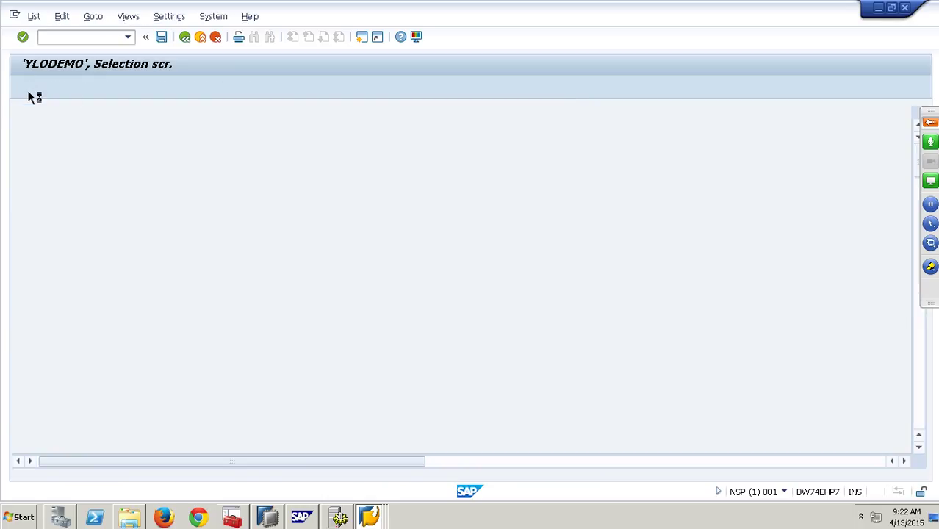
{"action": "key", "text": "F3"}
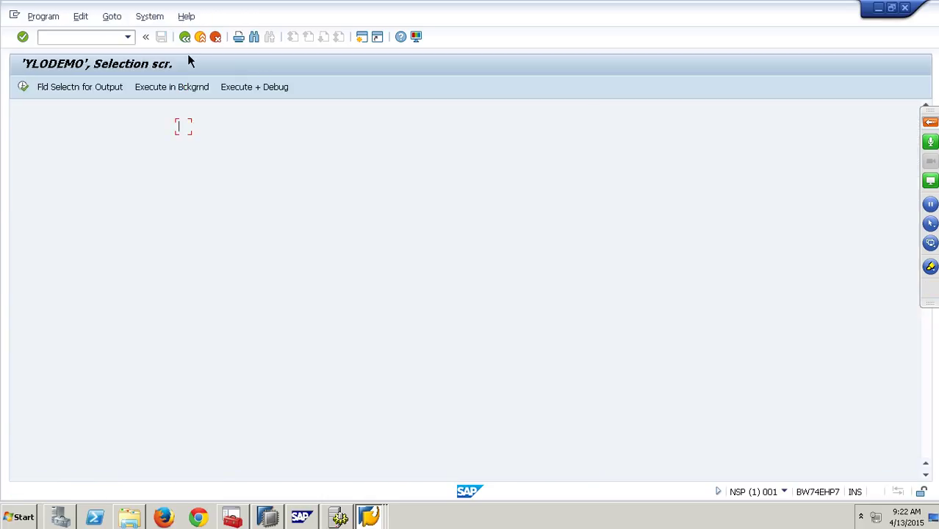
{"action": "left_click", "coordinate": [227, 326]}
{"action": "scroll", "coordinate": [226, 330], "scroll_direction": "down", "scroll_amount": 3}
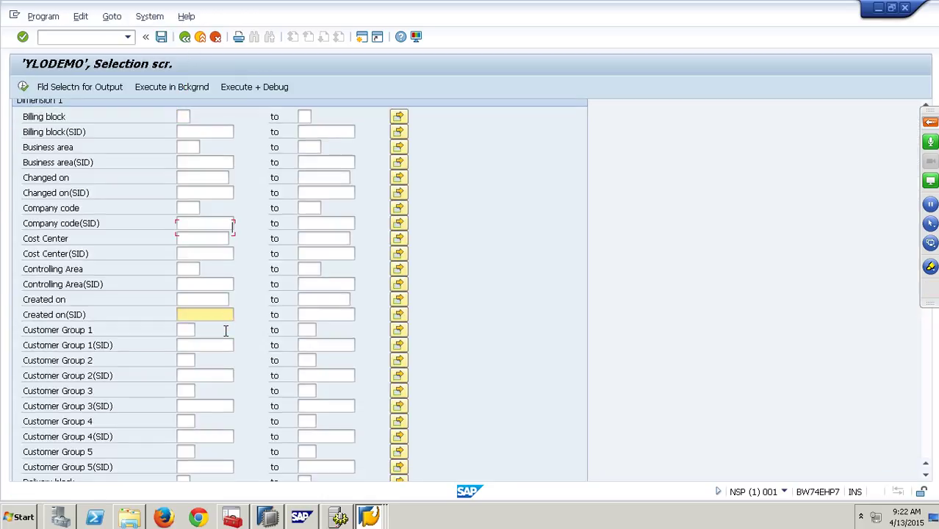
{"action": "scroll", "coordinate": [226, 331], "scroll_direction": "down", "scroll_amount": 6}
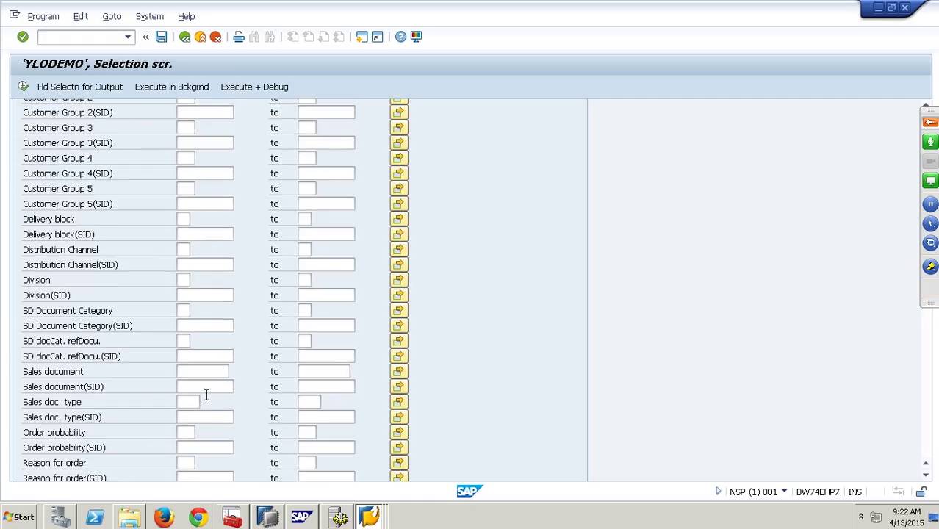
{"action": "left_click", "coordinate": [198, 365]}
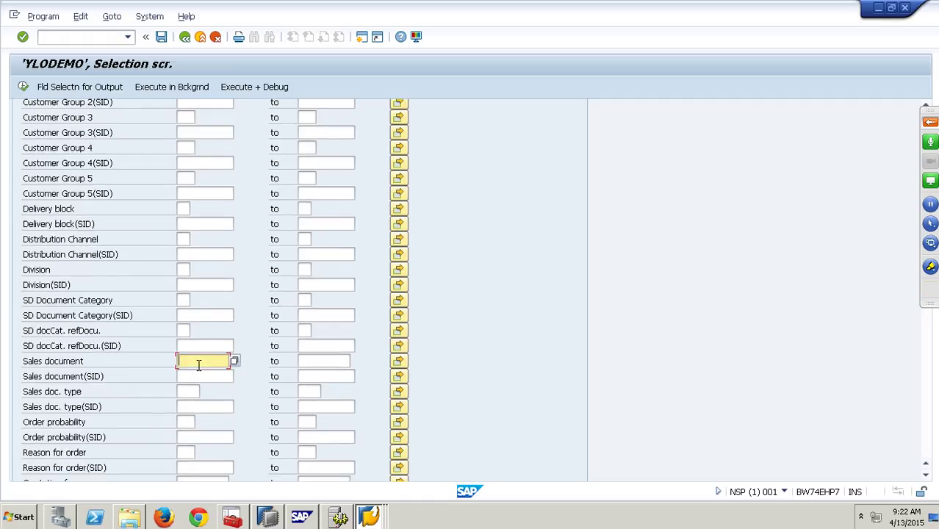
{"action": "type", "text": "7722"}
{"action": "left_click", "coordinate": [23, 86]}
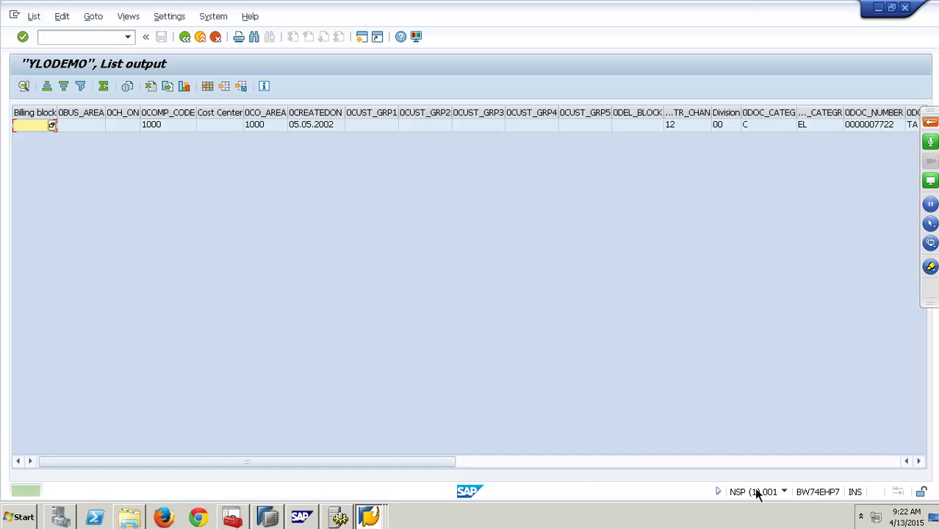
Step: Examine the record's Net Value in the YLODEMO list and compare it with the net value in the Change Standard Order window
{"action": "left_click", "coordinate": [818, 465]}
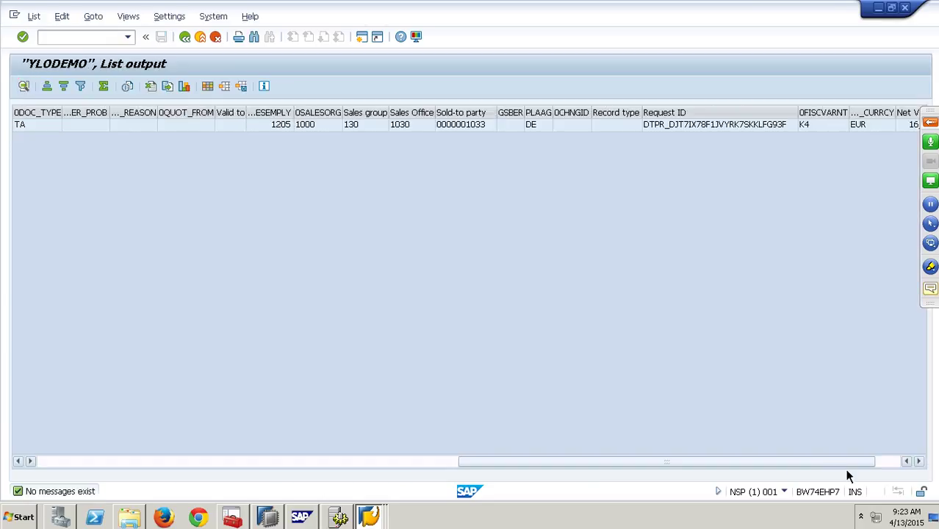
{"action": "left_click", "coordinate": [897, 463]}
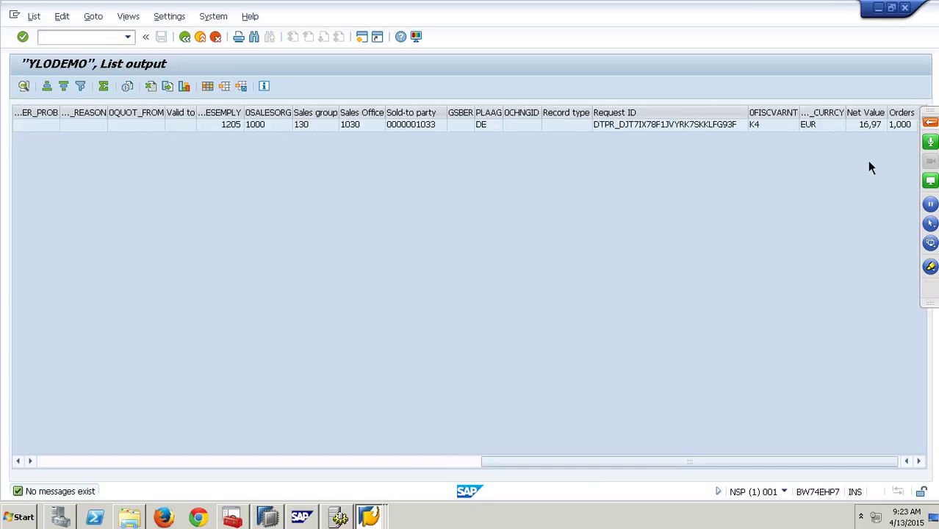
{"action": "left_click", "coordinate": [873, 130]}
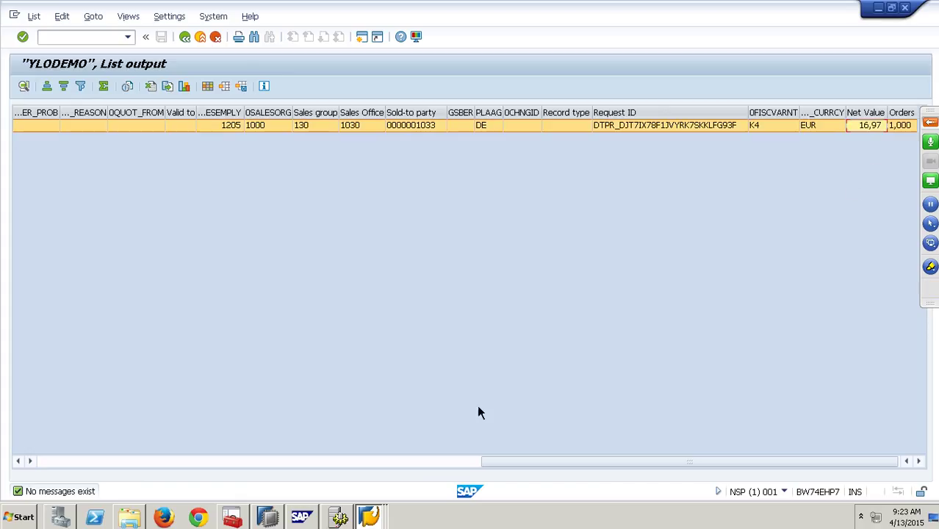
{"action": "left_click", "coordinate": [371, 519]}
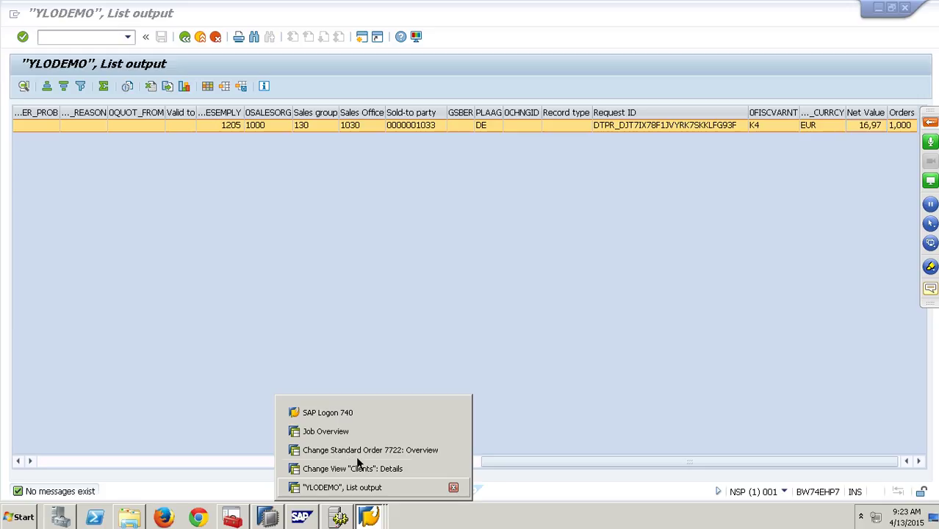
{"action": "left_click", "coordinate": [360, 457]}
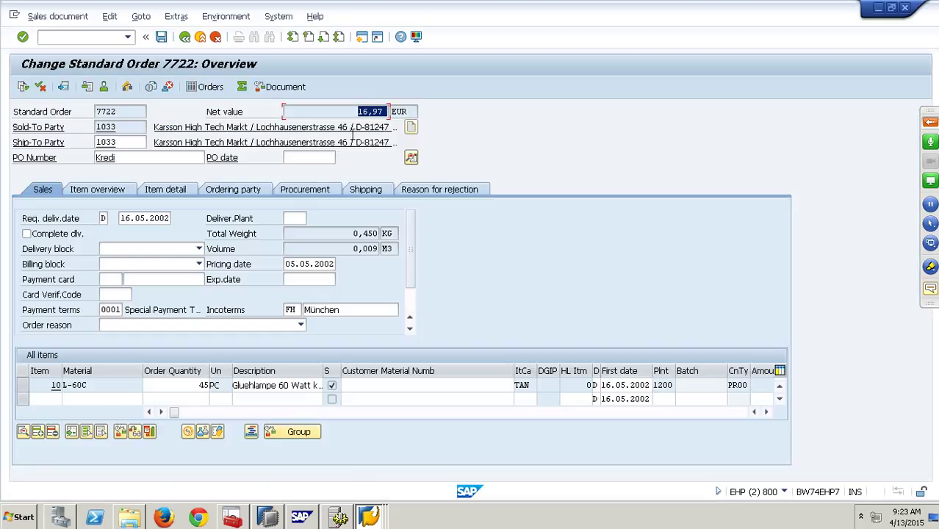
Step: Set the order quantity of item 10 (material L-60C) to 55 in the standard order, accept the delivery warnings and save the order
{"action": "double_click", "coordinate": [203, 386]}
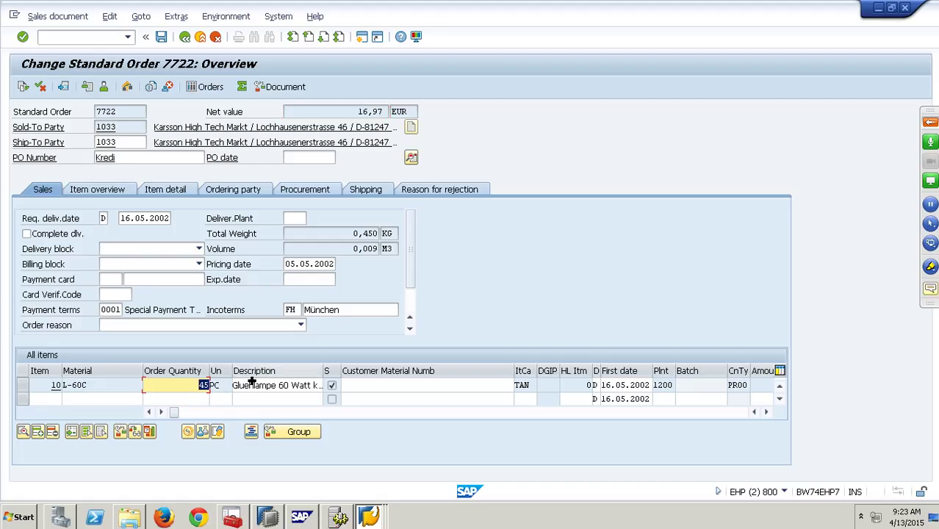
{"action": "type", "text": "55"}
{"action": "key", "text": "Return"}
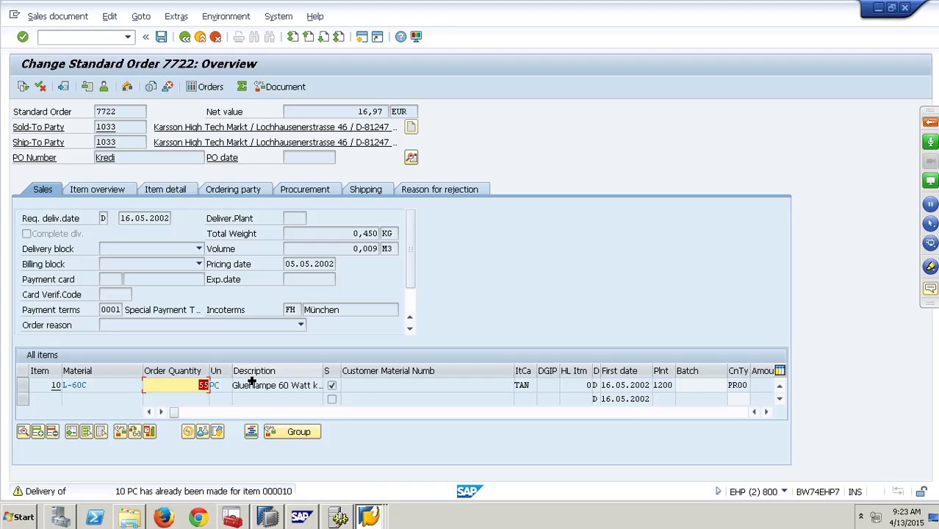
{"action": "key", "text": "Return"}
{"action": "key", "text": "Return"}
{"action": "key", "text": "Return"}
{"action": "key", "text": "Return"}
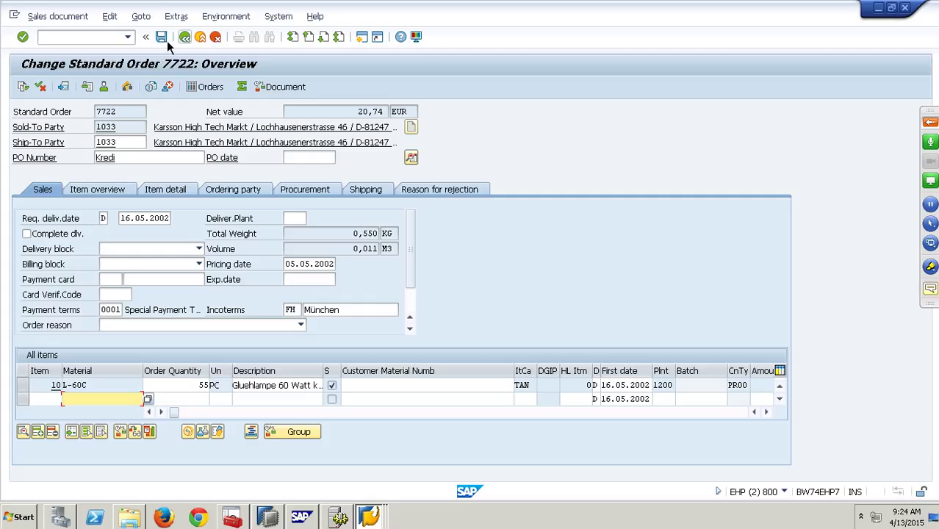
{"action": "left_click", "coordinate": [166, 40]}
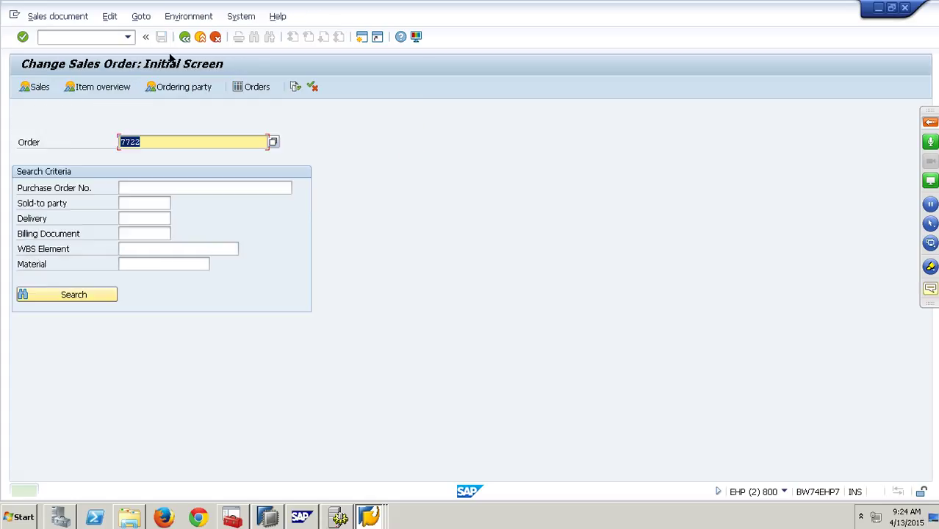
Step: Run transaction RSA7 and display the Delta Update entries of DataSource 2LIS_11_VAHDR for BW System BW74CLNT
{"action": "left_click", "coordinate": [72, 40]}
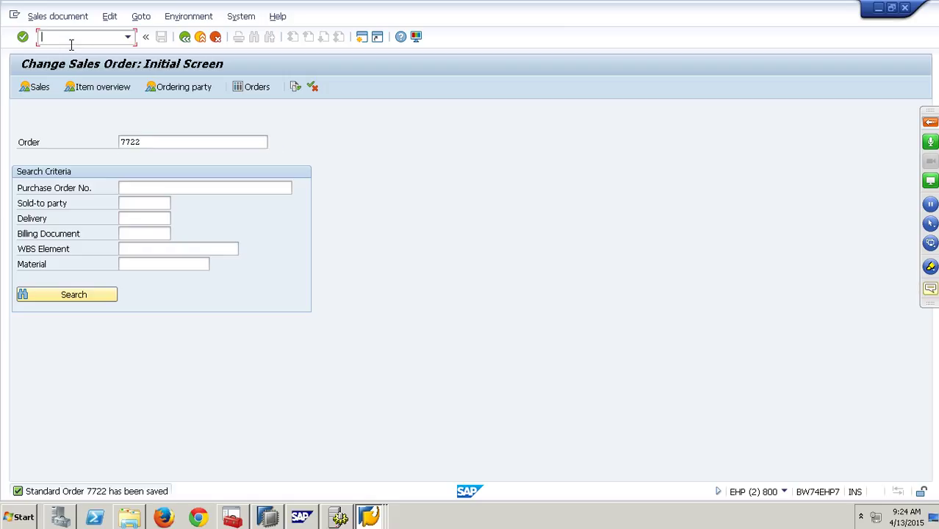
{"action": "type", "text": "/NRSA7"}
{"action": "key", "text": "Return"}
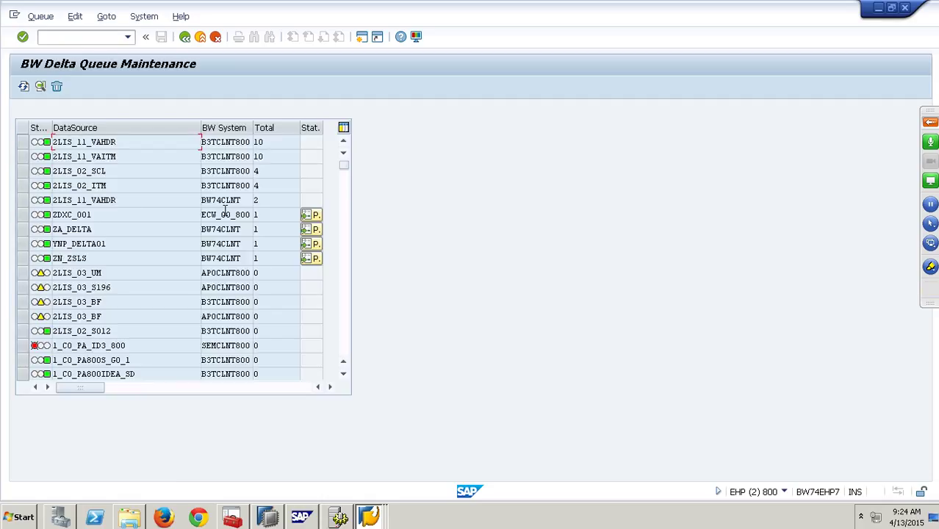
{"action": "left_click", "coordinate": [27, 201]}
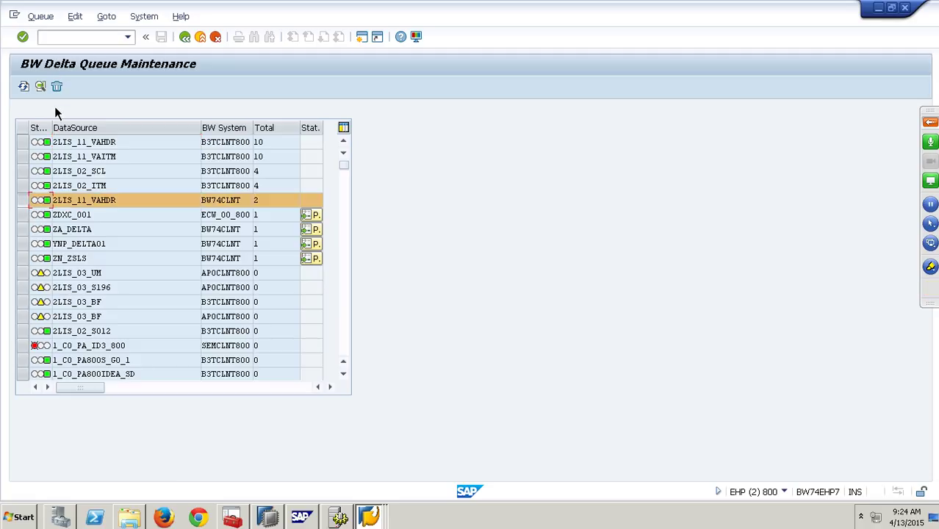
{"action": "left_click", "coordinate": [41, 86]}
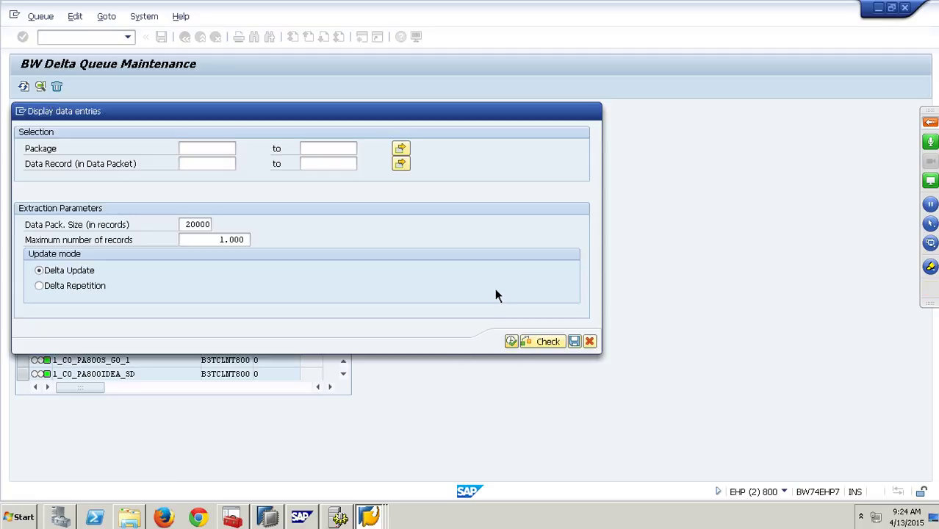
{"action": "key", "text": "F8"}
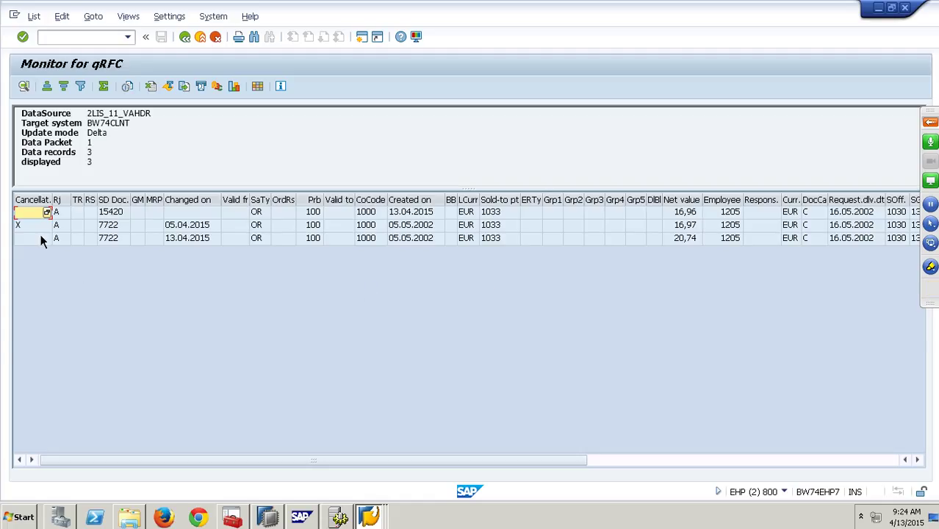
Step: Examine the cancellation flags and net values of the changed order's before and after records in the delta queue
{"action": "key", "text": "Down"}
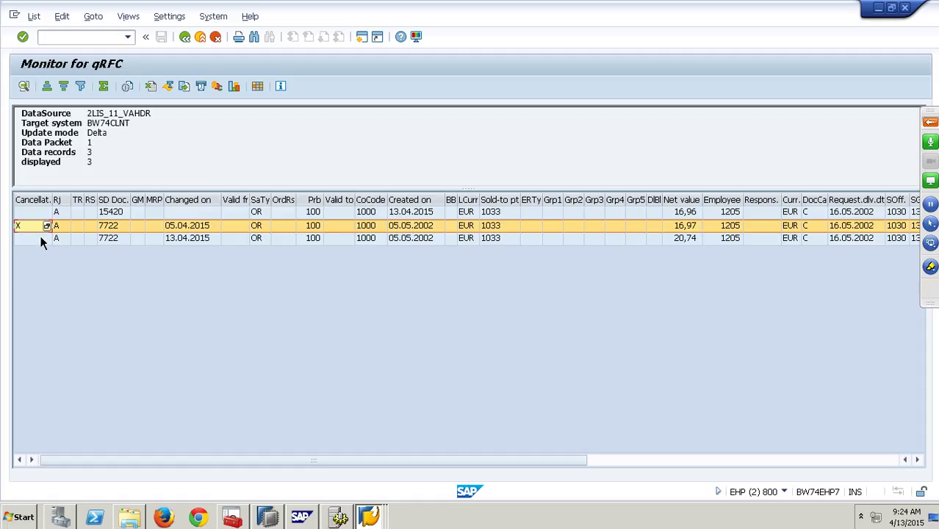
{"action": "key", "text": "Down"}
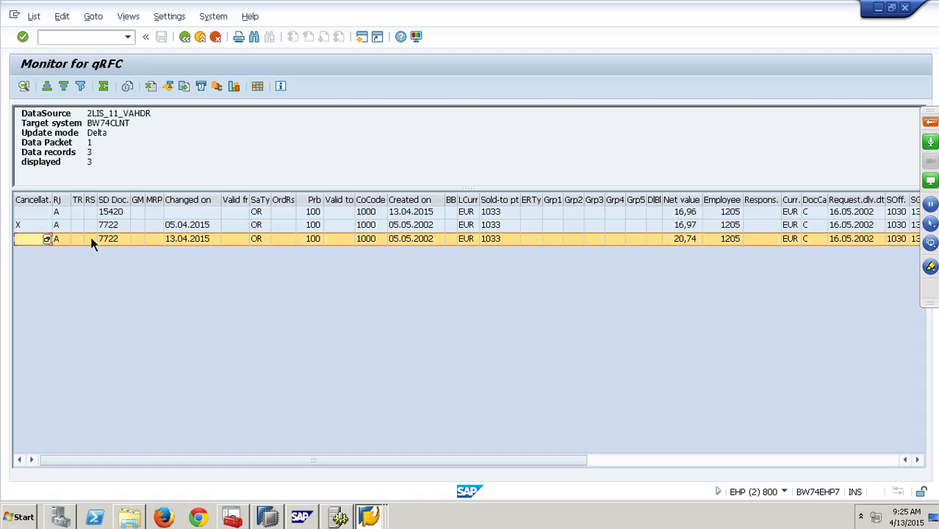
{"action": "left_click", "coordinate": [690, 225]}
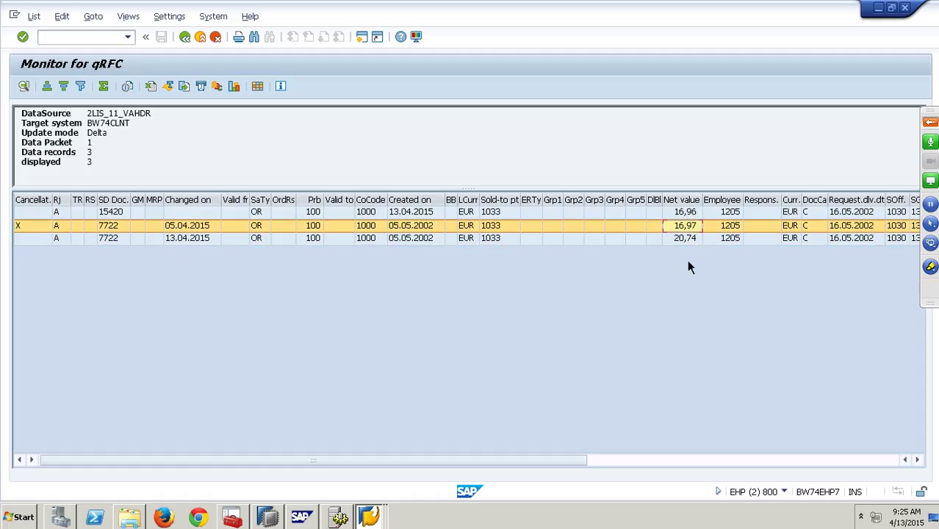
{"action": "key", "text": "Down"}
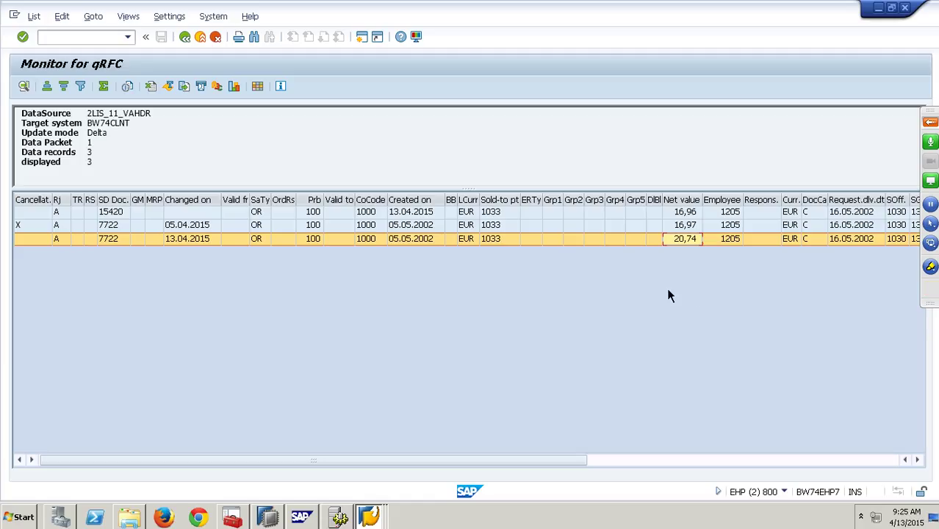
Step: Return to the delta queue overview and display the 2LIS_11_VAHDR data entries in Delta Repetition update mode
{"action": "left_click", "coordinate": [191, 42]}
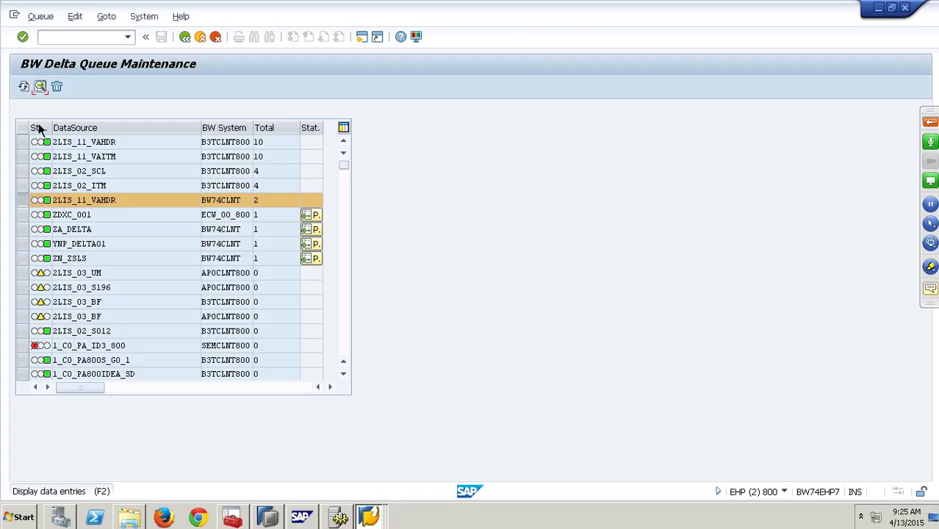
{"action": "left_click", "coordinate": [42, 94]}
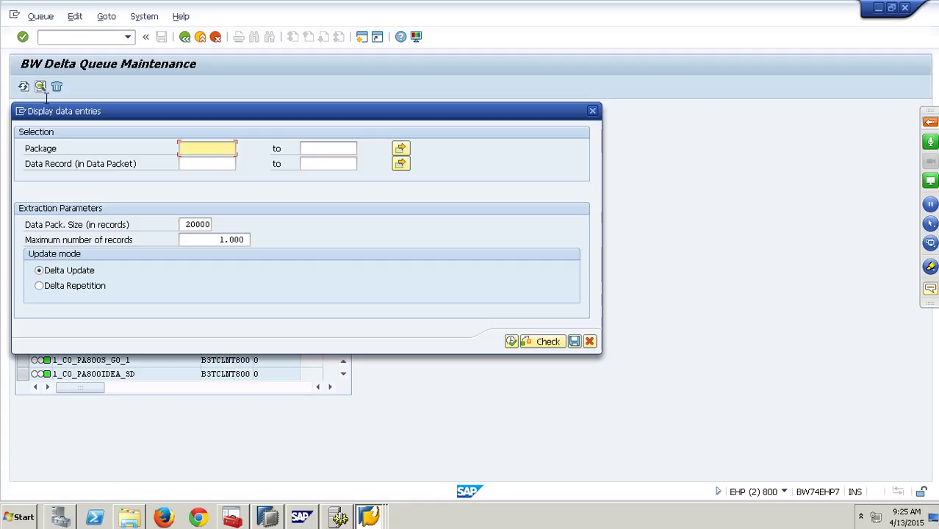
{"action": "left_click", "coordinate": [47, 292]}
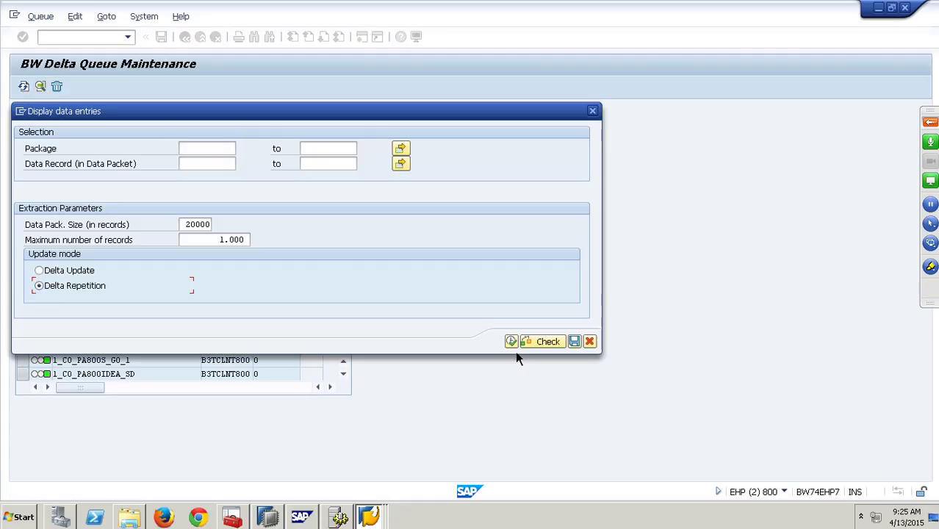
{"action": "left_click", "coordinate": [511, 341]}
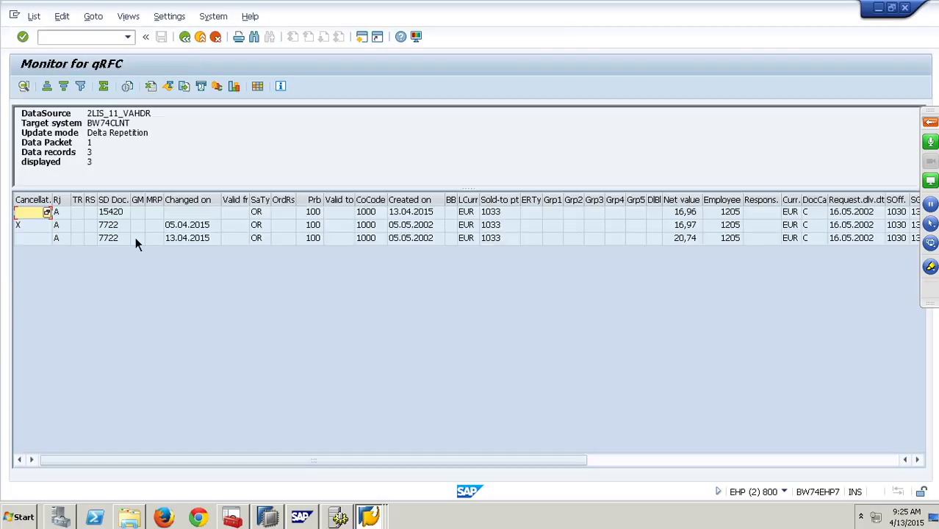
Step: Start the Change Sales Order transaction and open the sales order numbered one higher than the previous one, acknowledging the information message
{"action": "left_click", "coordinate": [86, 40]}
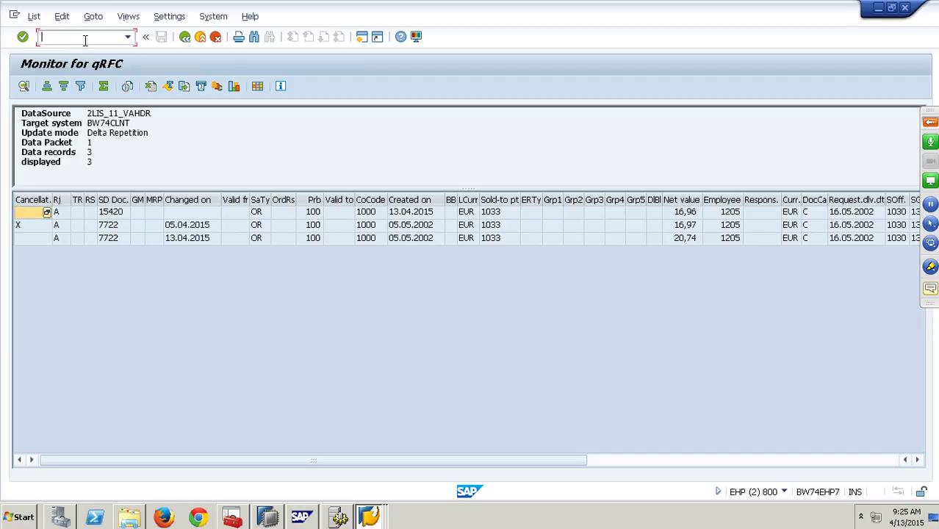
{"action": "type", "text": "/N"}
{"action": "type", "text": "VA03"}
{"action": "key", "text": "Return"}
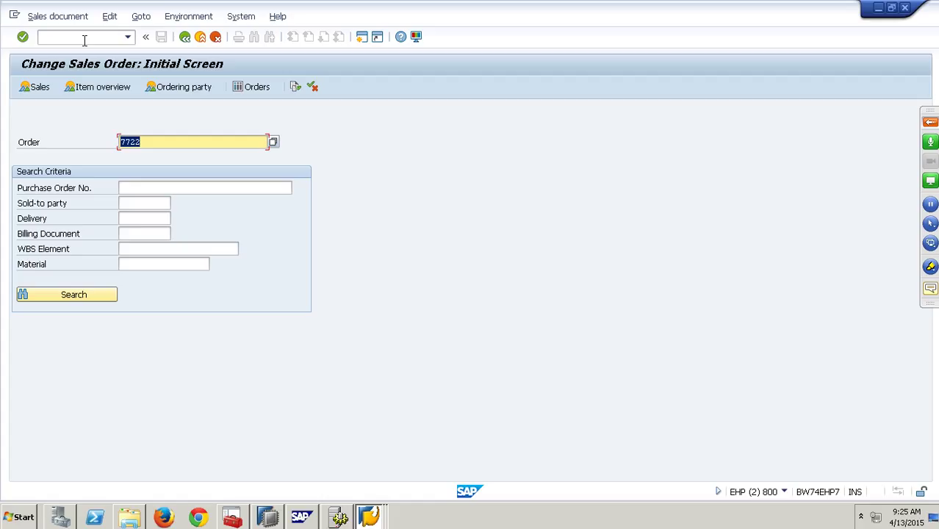
{"action": "type", "text": "7723"}
{"action": "key", "text": "Return"}
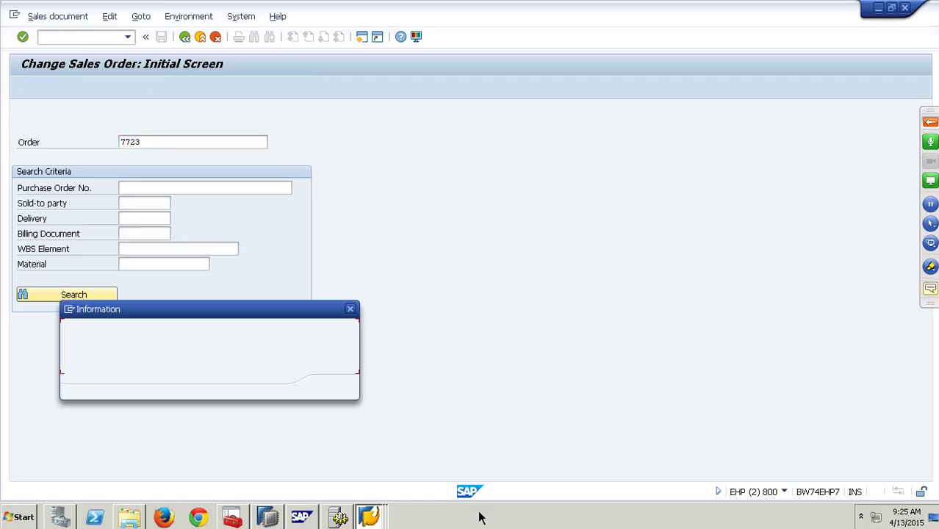
{"action": "left_click", "coordinate": [371, 516]}
{"action": "left_click", "coordinate": [373, 522]}
{"action": "key", "text": "Return"}
Step: Switch to the YLODEMO list, restrict the content selection's Sales document field to the newly opened order's number and display the resulting list
{"action": "left_click", "coordinate": [371, 520]}
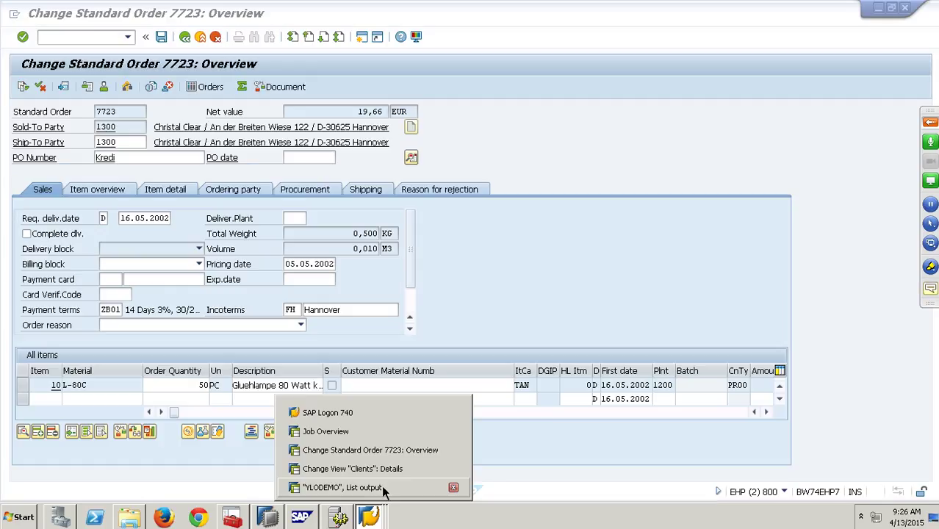
{"action": "left_click", "coordinate": [381, 488]}
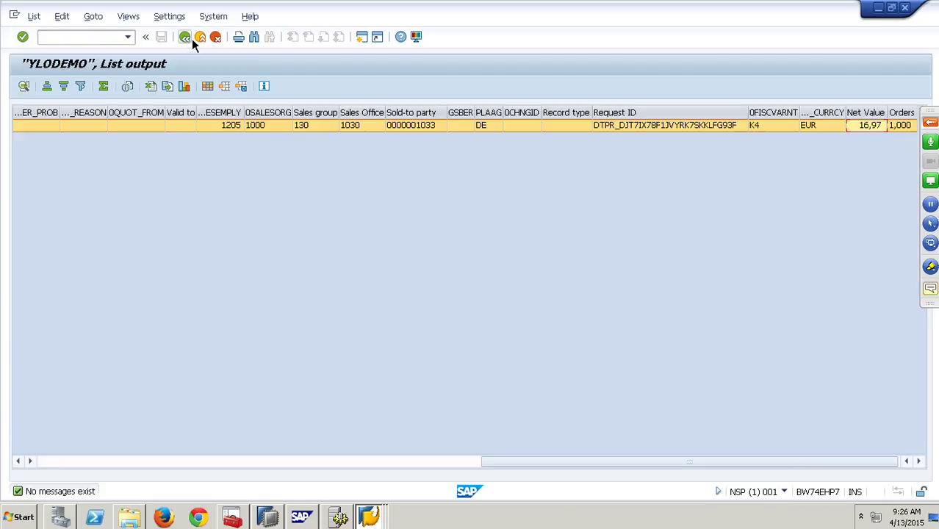
{"action": "key", "text": "F3"}
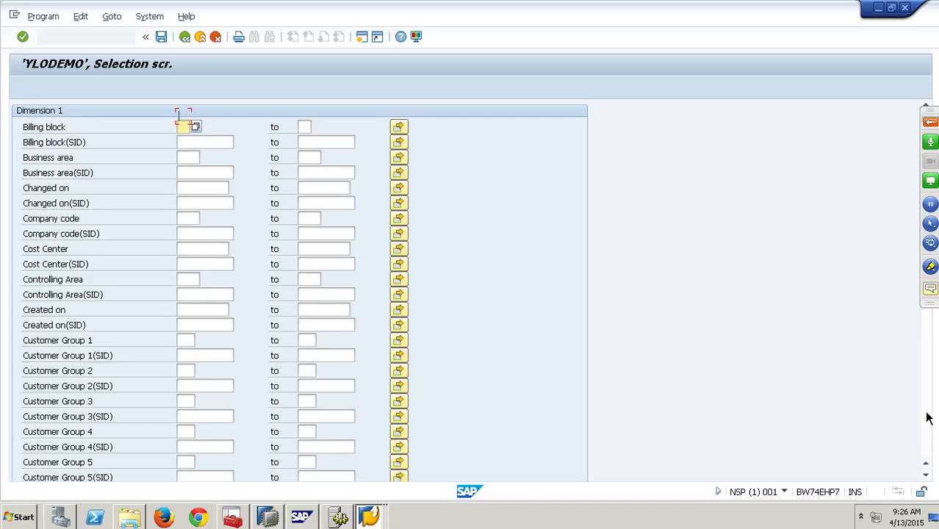
{"action": "scroll", "coordinate": [929, 414], "scroll_direction": "down", "scroll_amount": 7}
{"action": "scroll", "coordinate": [286, 397], "scroll_direction": "down", "scroll_amount": 10}
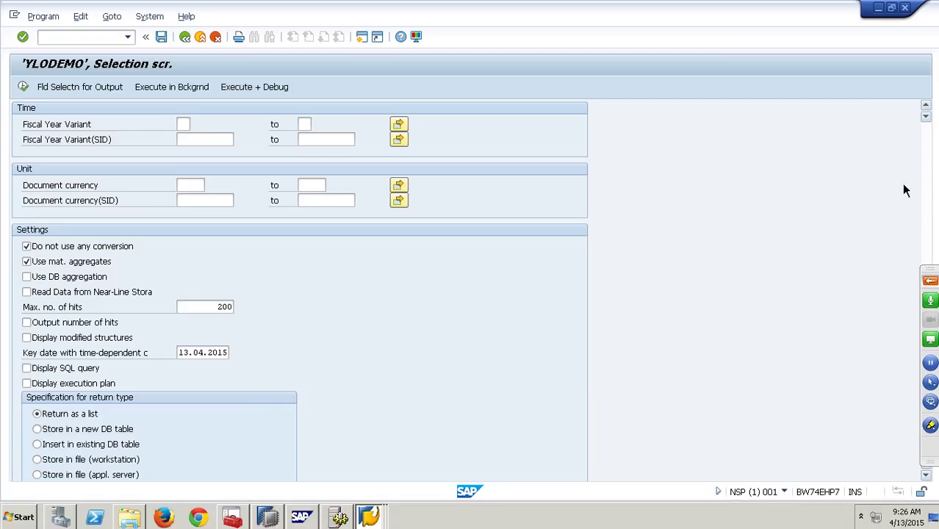
{"action": "scroll", "coordinate": [674, 197], "scroll_direction": "down", "scroll_amount": 10}
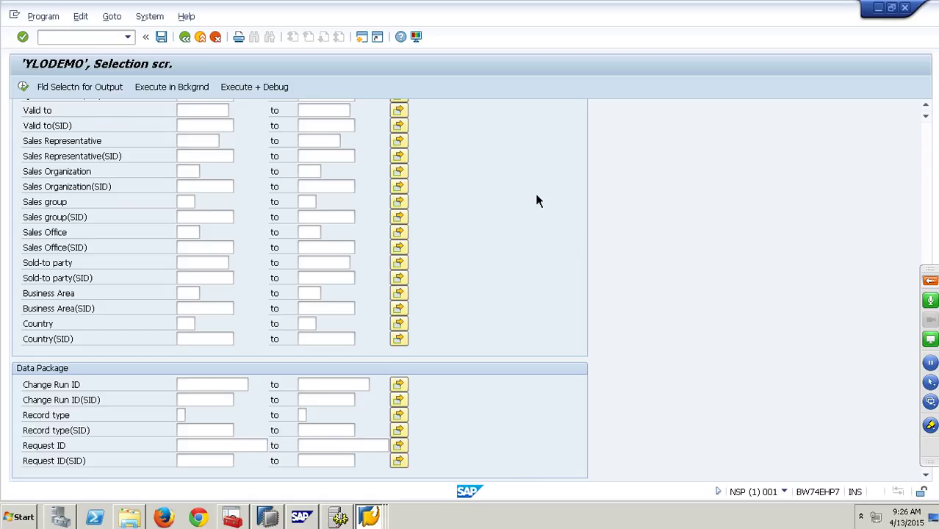
{"action": "scroll", "coordinate": [231, 233], "scroll_direction": "up", "scroll_amount": 9}
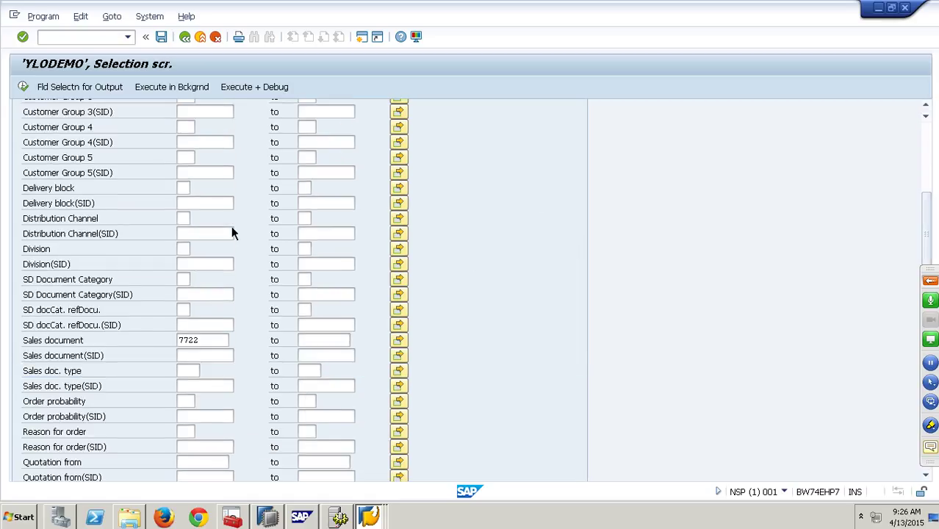
{"action": "left_click", "coordinate": [218, 344]}
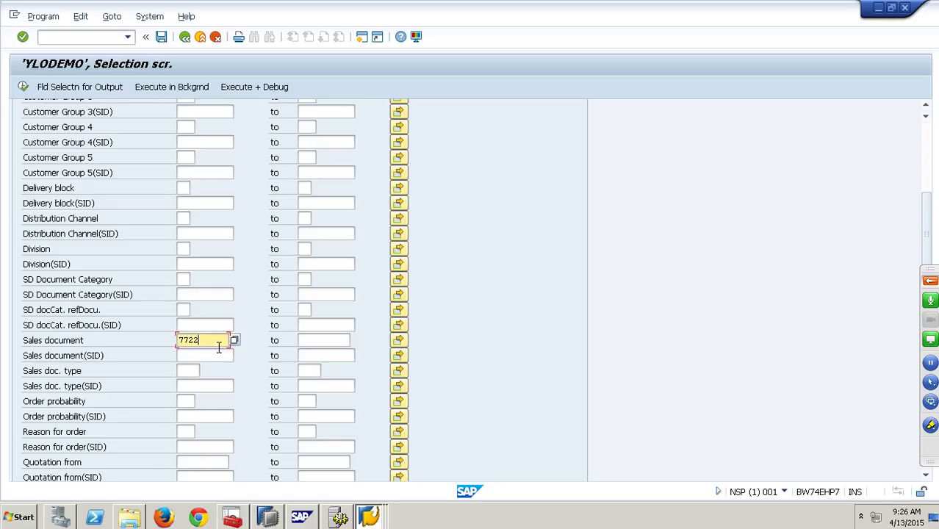
{"action": "key", "text": "BackSpace"}
{"action": "type", "text": "3"}
{"action": "left_click", "coordinate": [27, 92]}
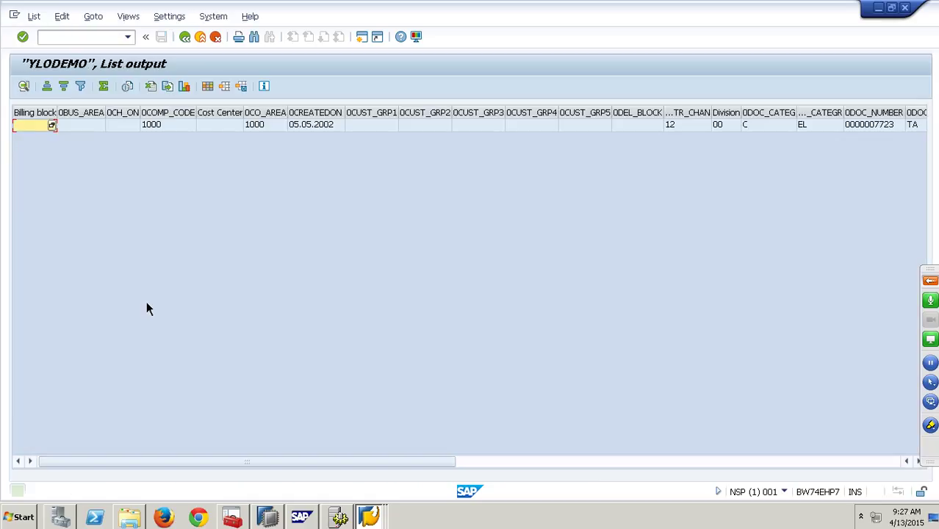
Step: Examine the record's Net Value in the YLODEMO list and compare it with the net value in the newly opened sales order
{"action": "left_click", "coordinate": [865, 463]}
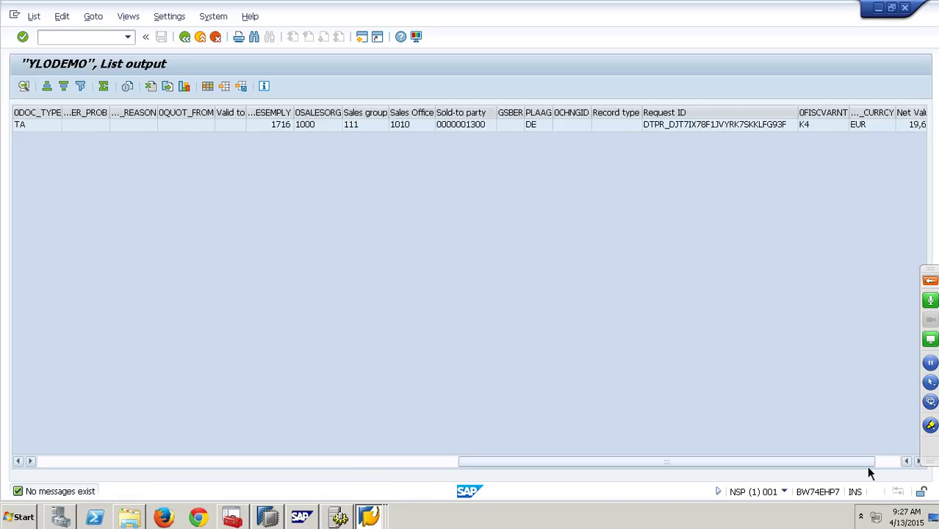
{"action": "left_click", "coordinate": [918, 461]}
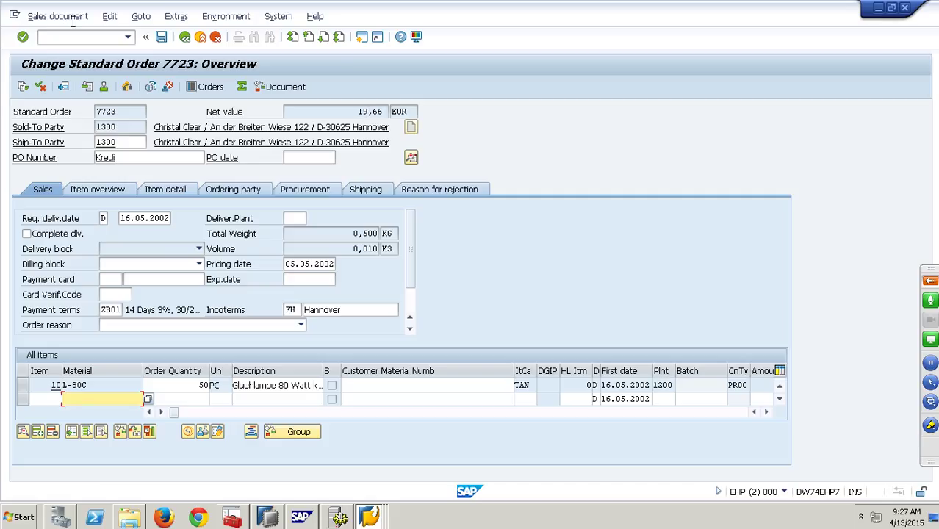
{"action": "key", "text": "Return"}
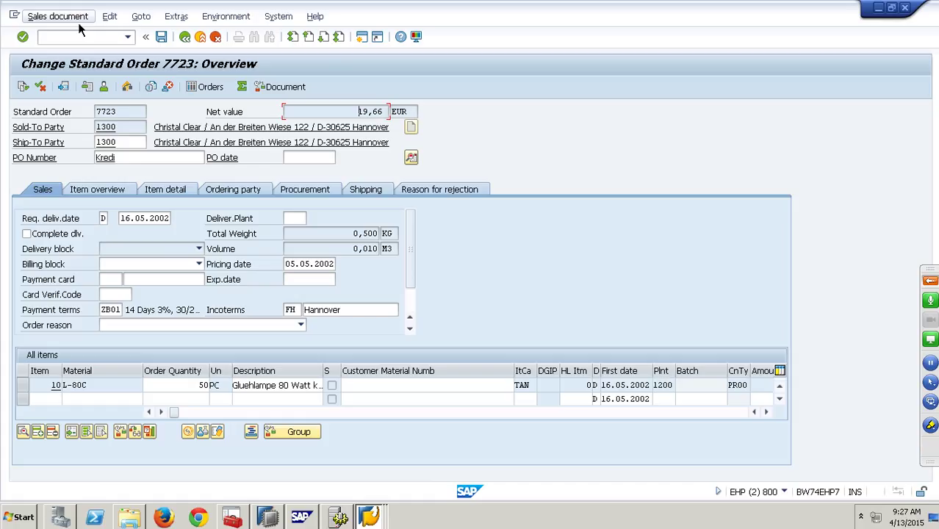
Step: Try to delete the opened standard order and confirm the deletion
{"action": "left_click", "coordinate": [79, 20]}
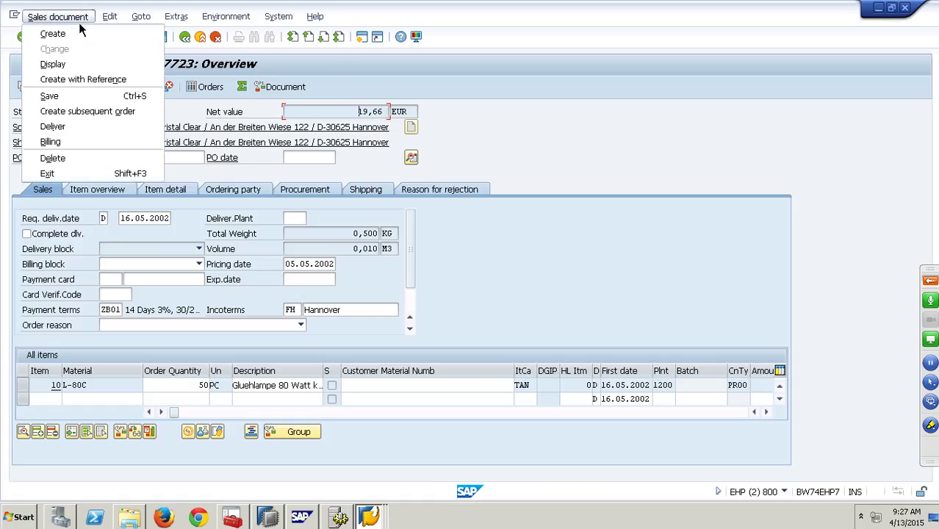
{"action": "left_click", "coordinate": [67, 164]}
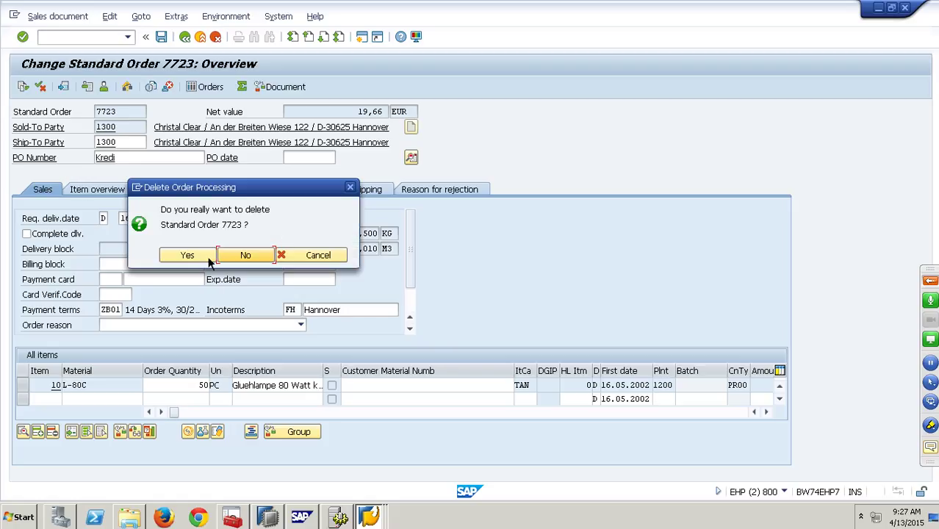
{"action": "left_click", "coordinate": [209, 258]}
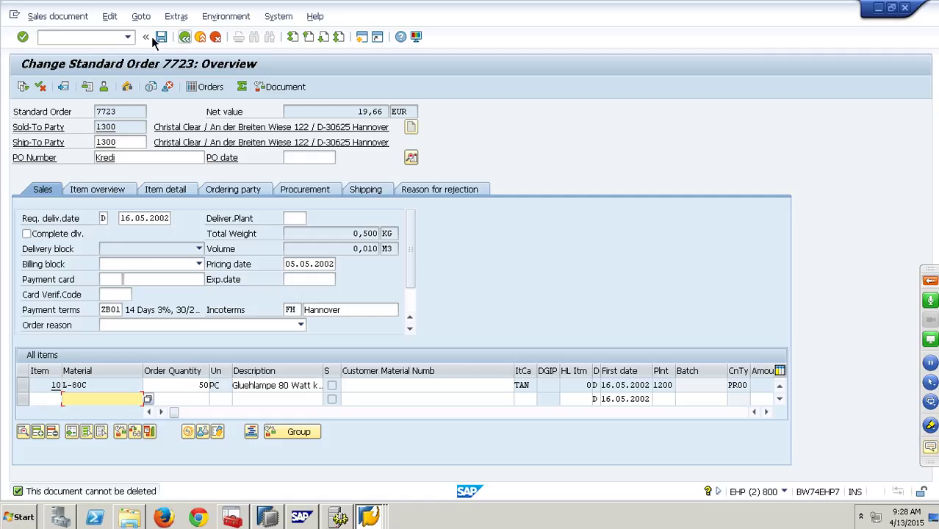
{"action": "left_click", "coordinate": [100, 41]}
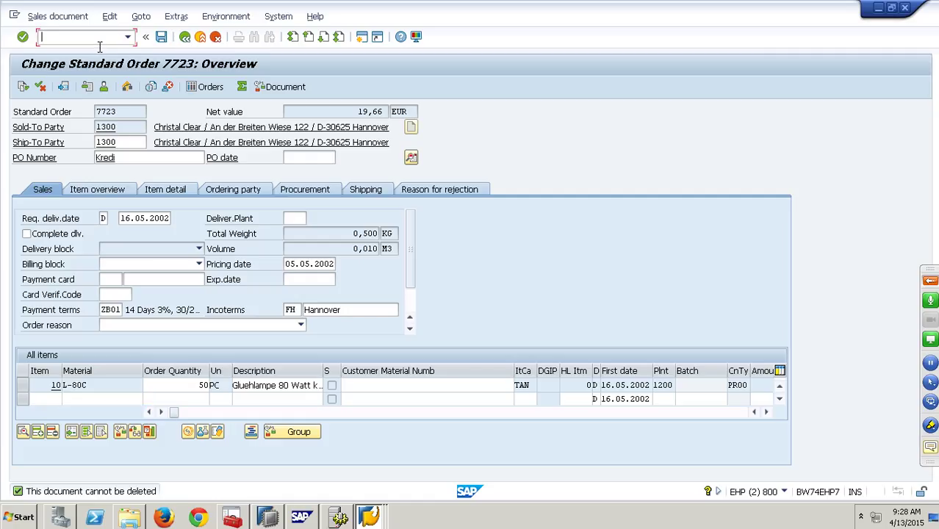
Step: Start the Create Sales Order transaction, copy the order numbered one lower than the displayed one as reference, and save the new standard order
{"action": "type", "text": "/NVA0"}
{"action": "key", "text": "Return"}
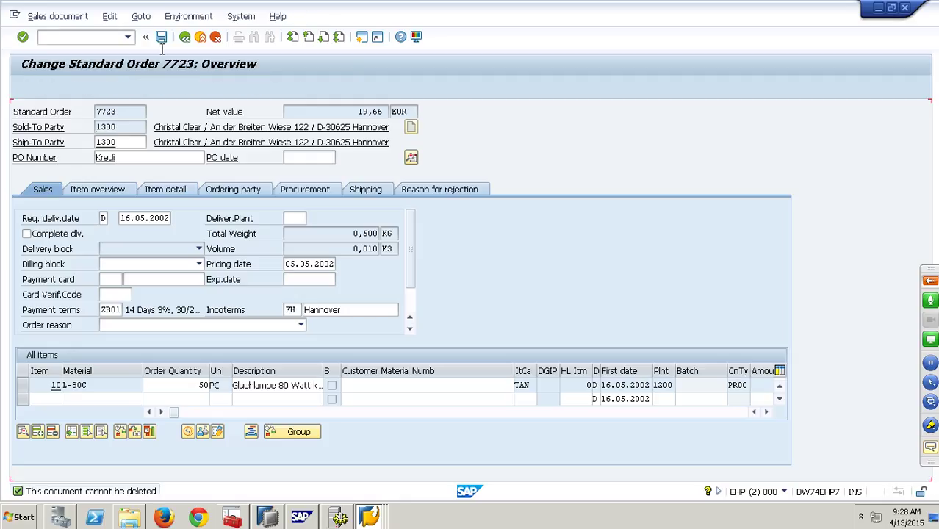
{"action": "left_click", "coordinate": [88, 90]}
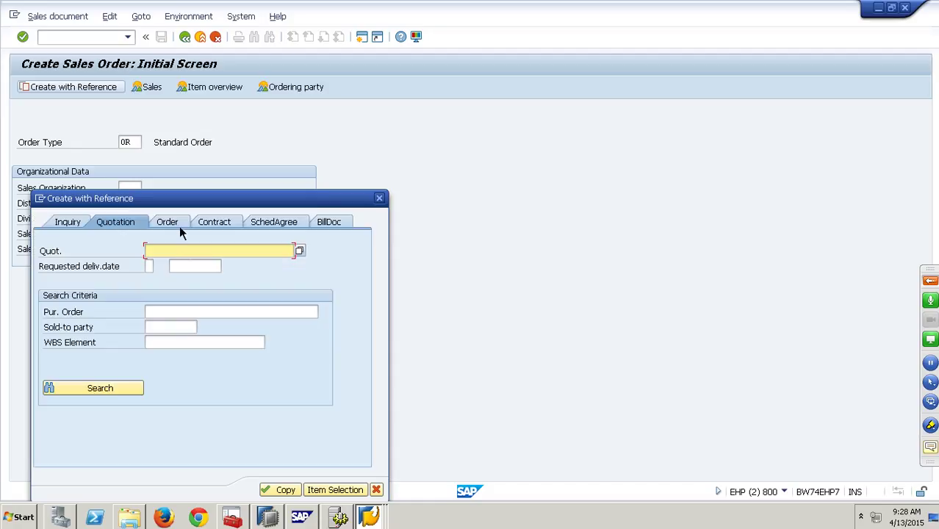
{"action": "left_click", "coordinate": [179, 228]}
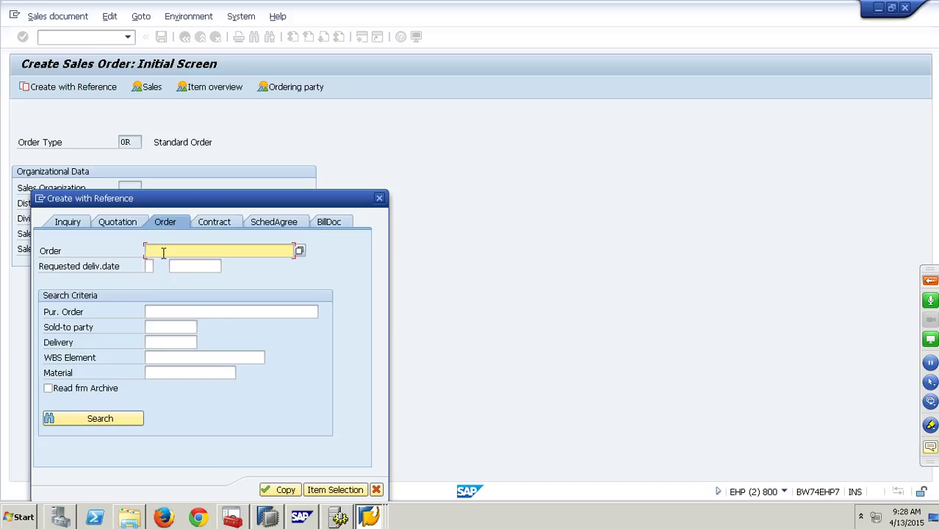
{"action": "type", "text": "7722"}
{"action": "key", "text": "Return"}
{"action": "left_click", "coordinate": [289, 493]}
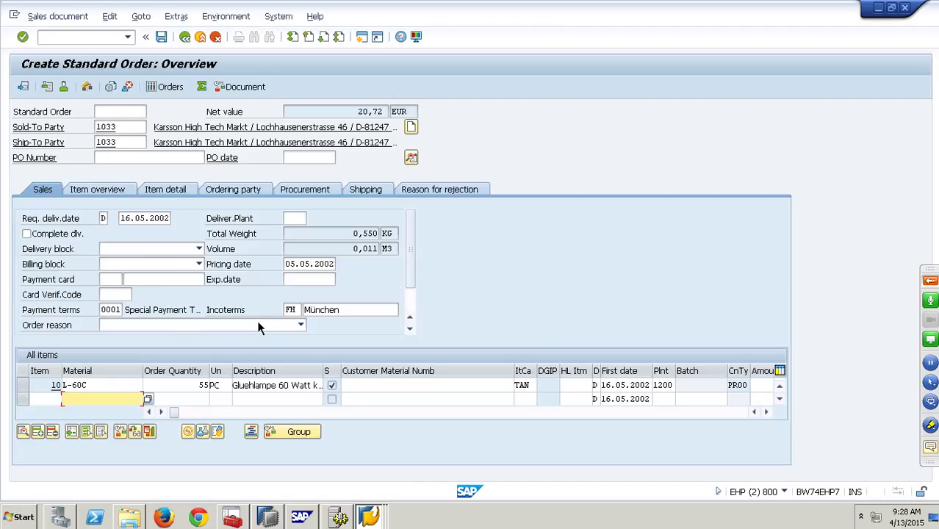
{"action": "left_click", "coordinate": [166, 42]}
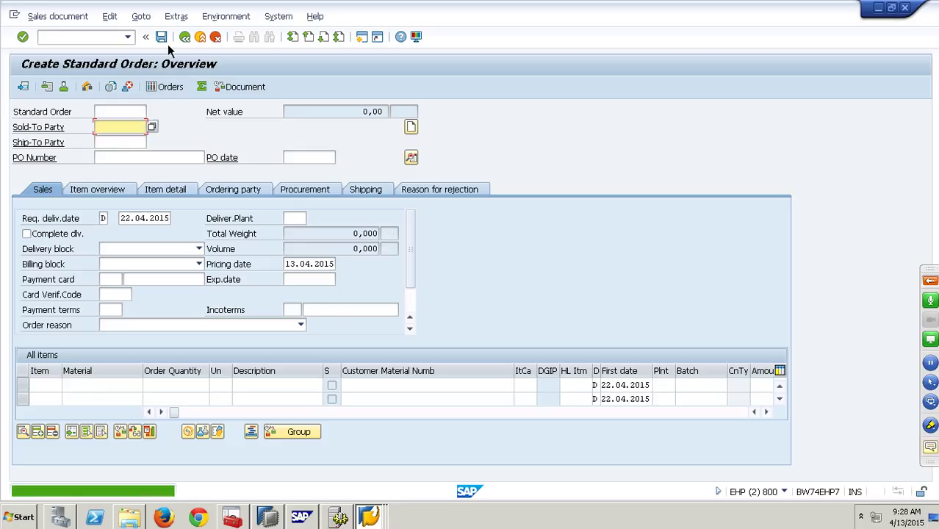
{"action": "left_click", "coordinate": [84, 41]}
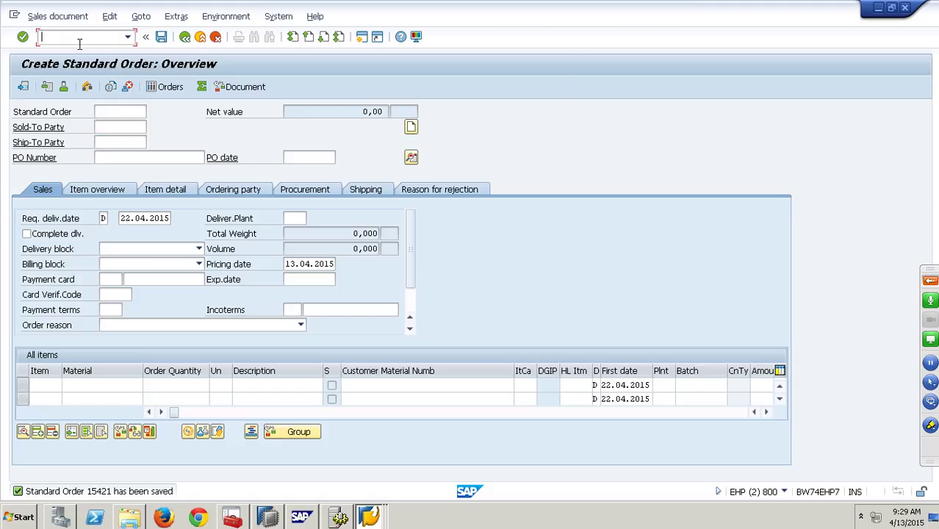
{"action": "type", "text": "/NVA02"}
{"action": "key", "text": "Return"}
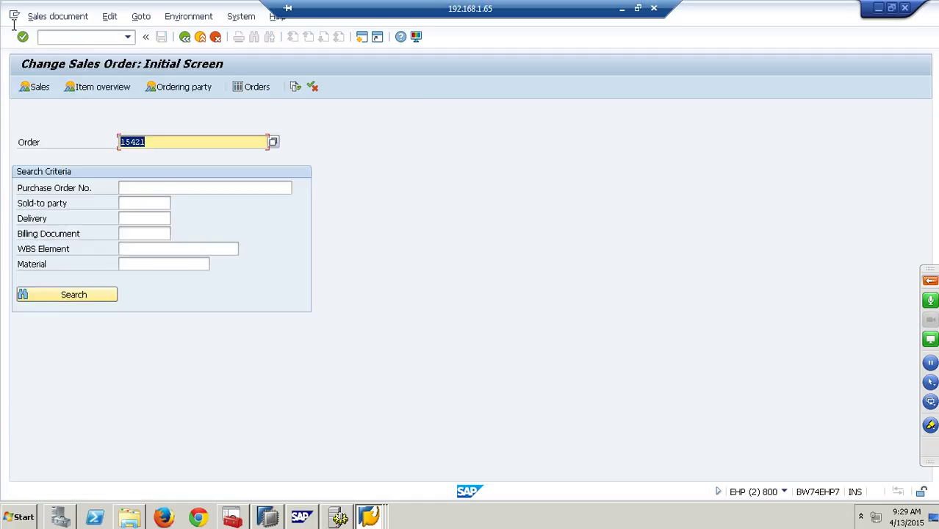
{"action": "left_click", "coordinate": [80, 19]}
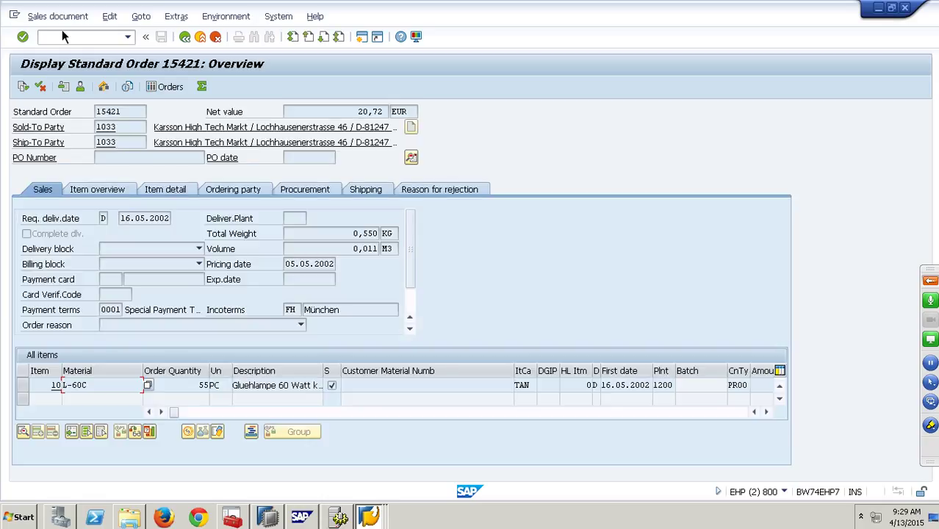
{"action": "left_click", "coordinate": [60, 16]}
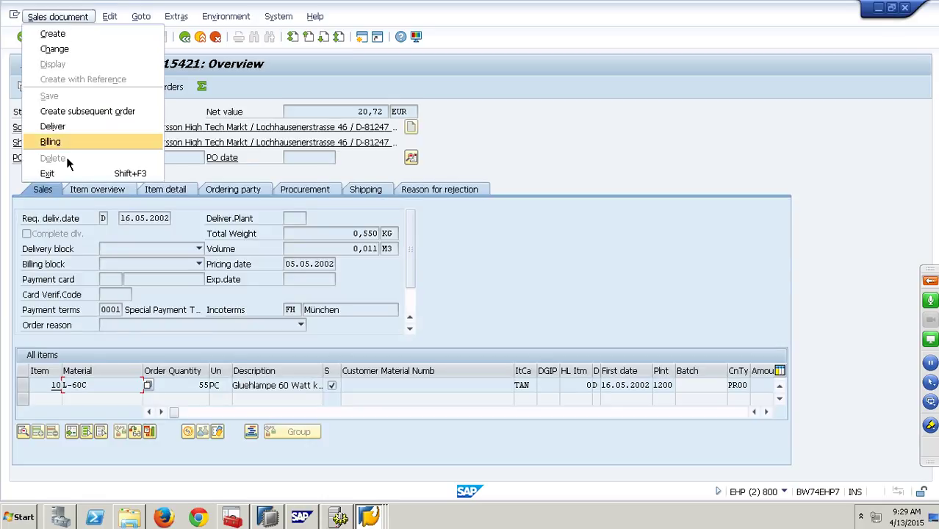
{"action": "left_click", "coordinate": [210, 66]}
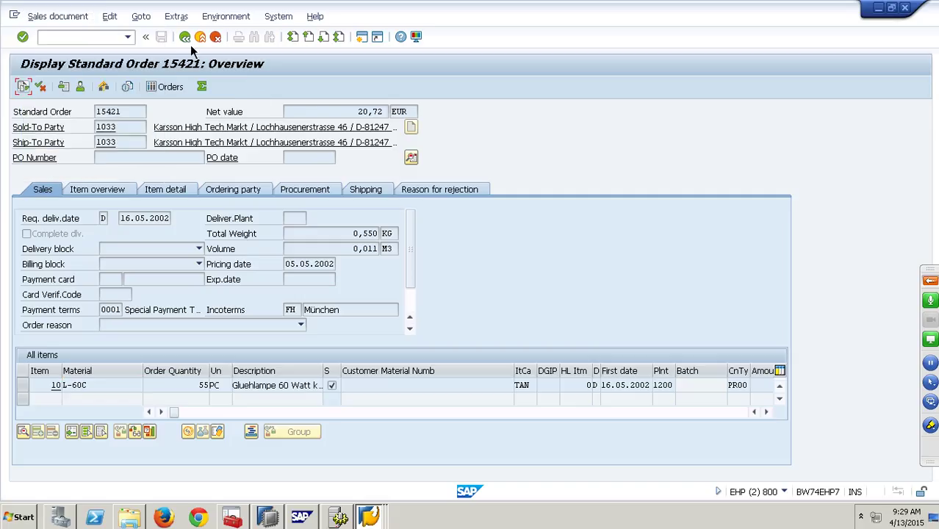
{"action": "left_click", "coordinate": [189, 43]}
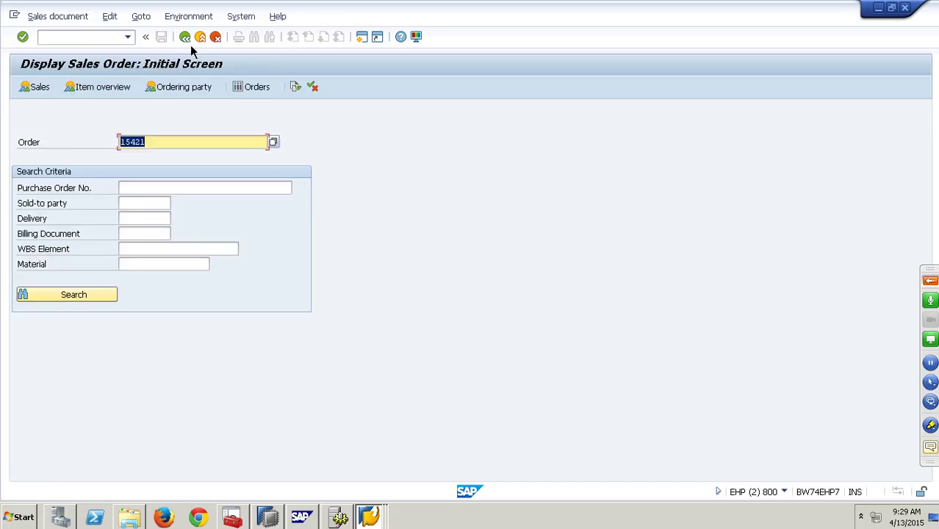
Step: Open the newly created standard order with the VA02 change transaction and try to delete it
{"action": "left_click", "coordinate": [89, 44]}
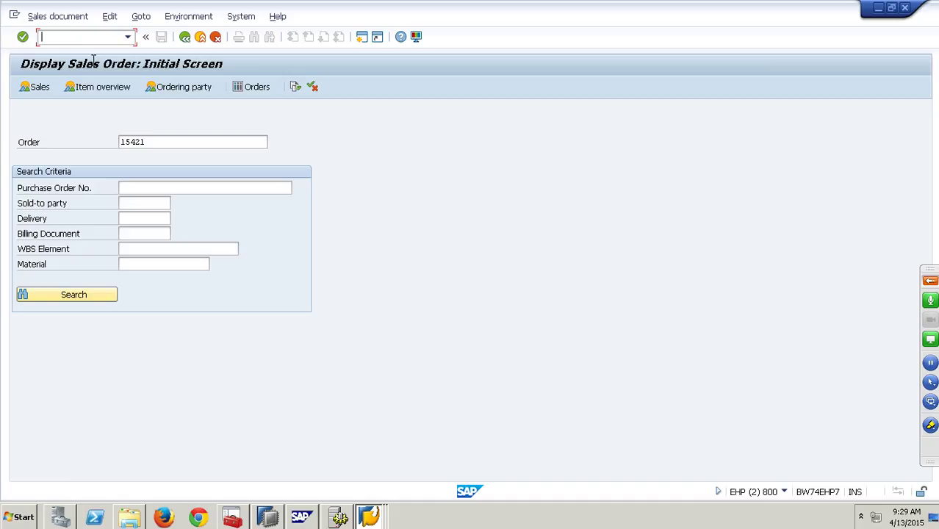
{"action": "type", "text": "/NVA02"}
{"action": "key", "text": "Return"}
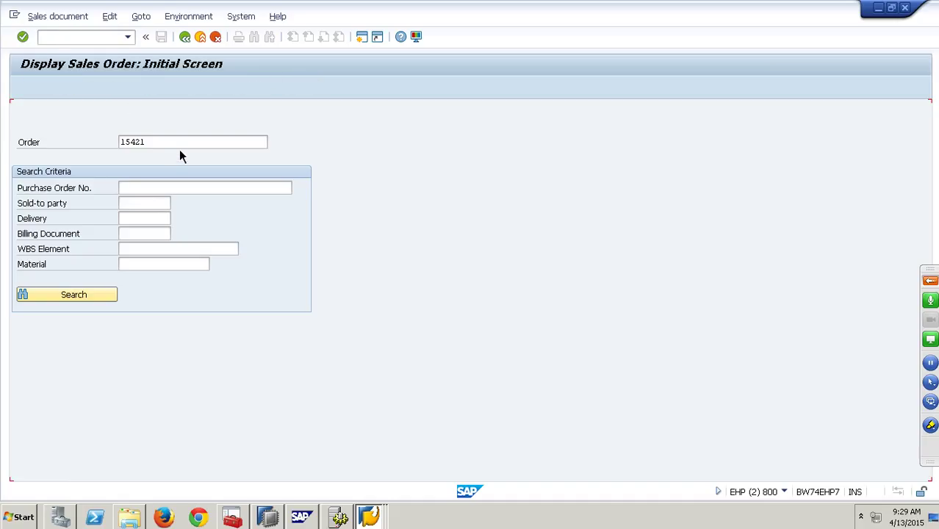
{"action": "key", "text": "ctrl+F1"}
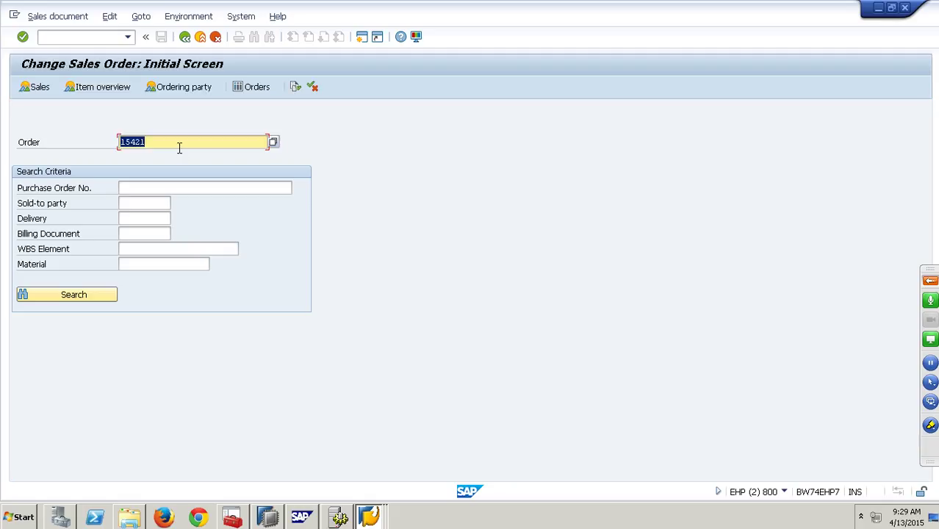
{"action": "key", "text": "Return"}
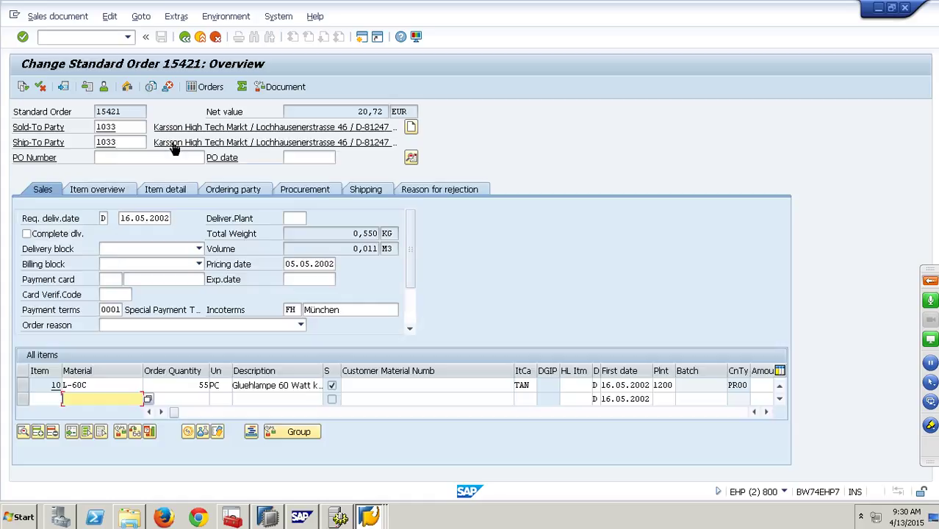
{"action": "left_click", "coordinate": [57, 17]}
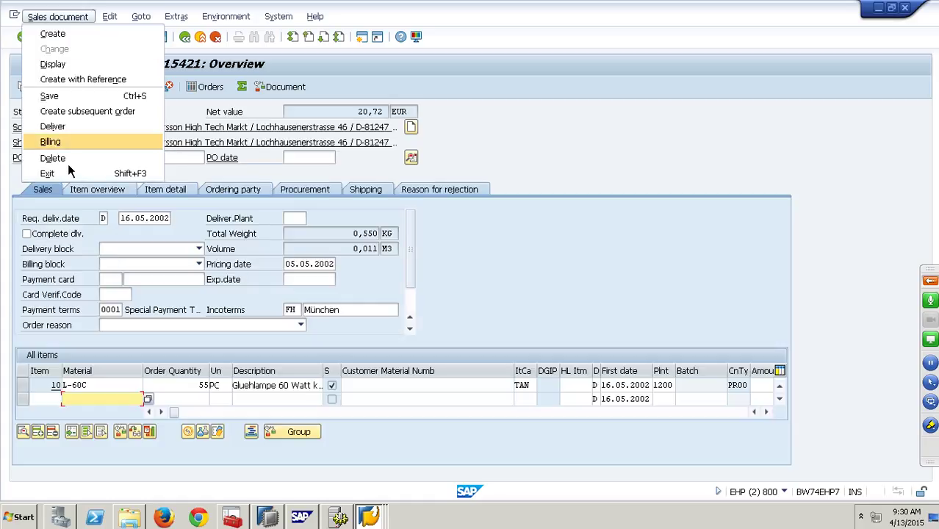
{"action": "key", "text": "Escape"}
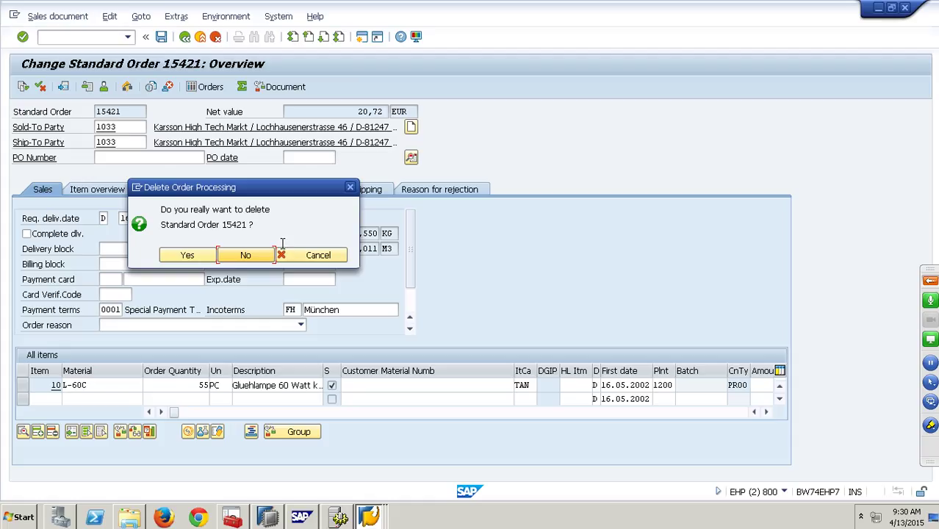
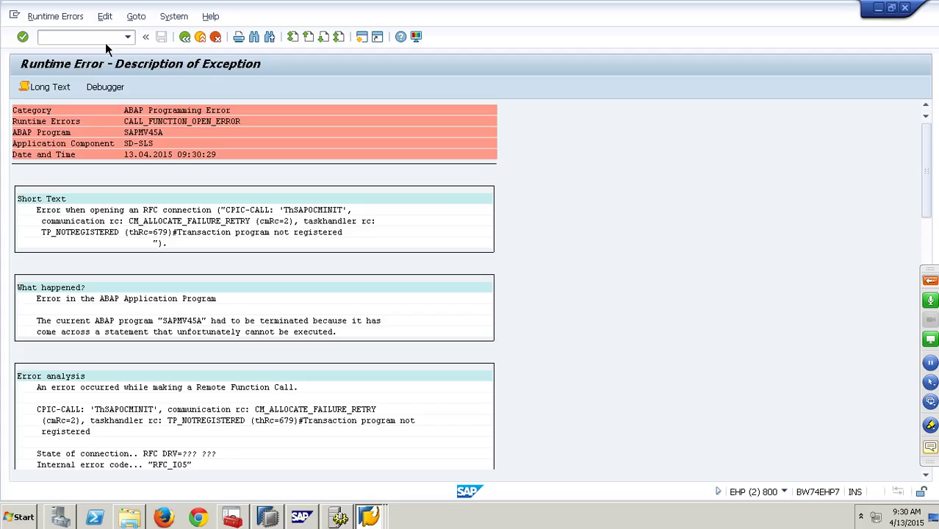
Step: Start transaction RSA7 and open the data entries selection for the 2LIS_11_VAHDR queue of BW system BW74CLNT
{"action": "type", "text": "/NRSA7"}
{"action": "key", "text": "Return"}
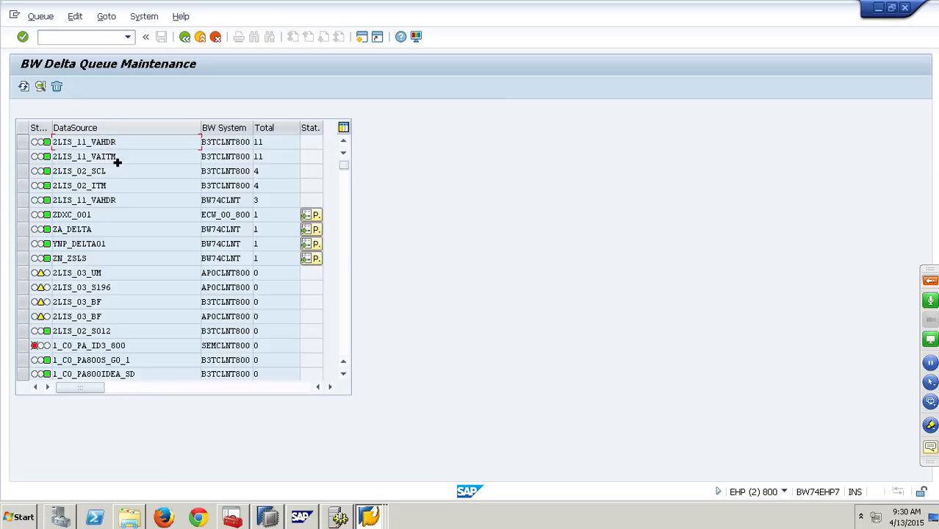
{"action": "left_click", "coordinate": [266, 203]}
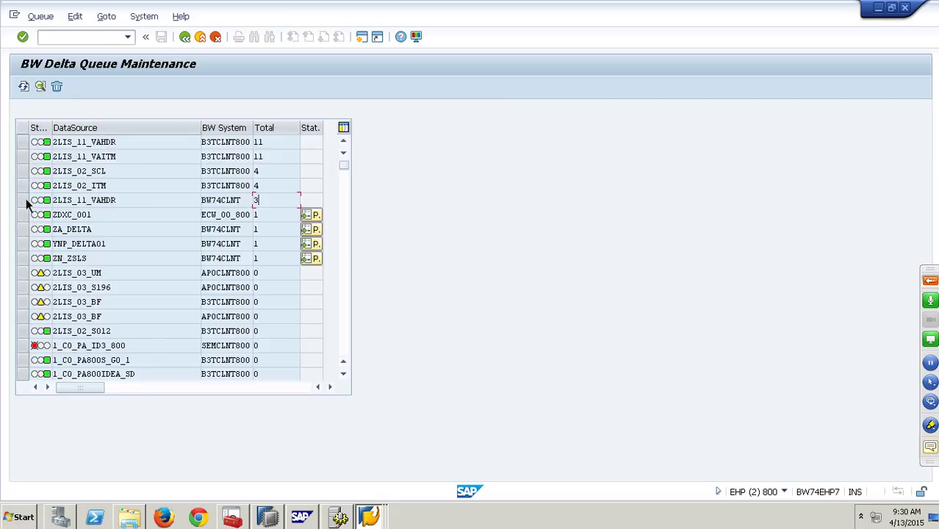
{"action": "left_click", "coordinate": [24, 200]}
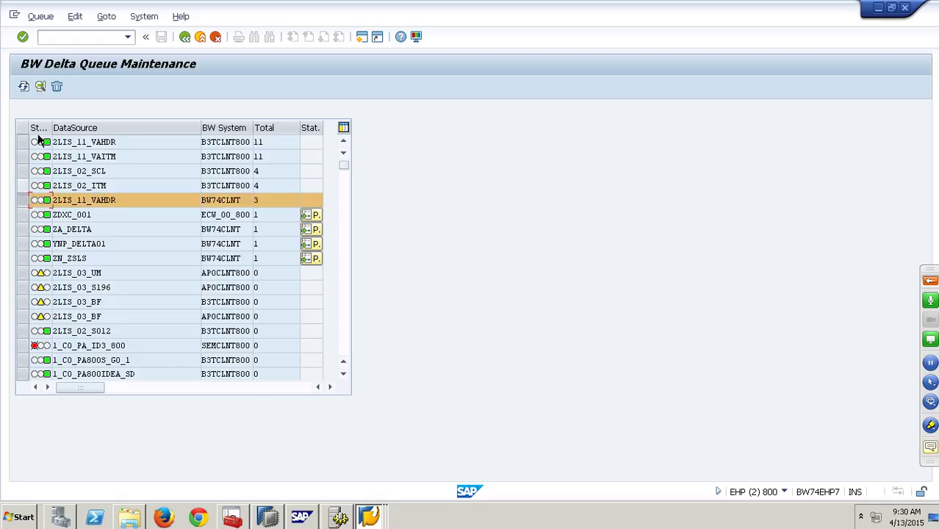
{"action": "left_click", "coordinate": [41, 88]}
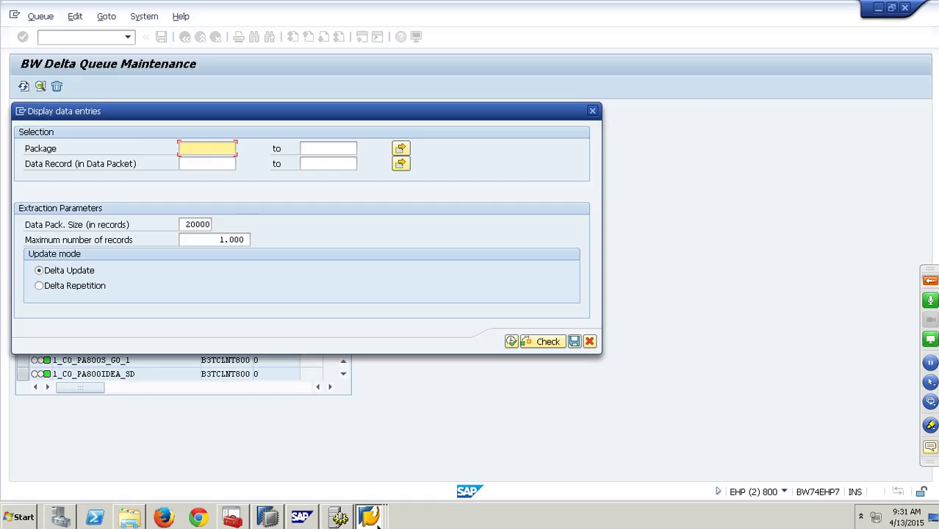
Step: Switch to the YLODEMO list session, start transaction RSA1 and expand the Sales header data flow down to the 2LIS_11_VAHDR DataSource's InfoPackage
{"action": "left_click", "coordinate": [372, 518]}
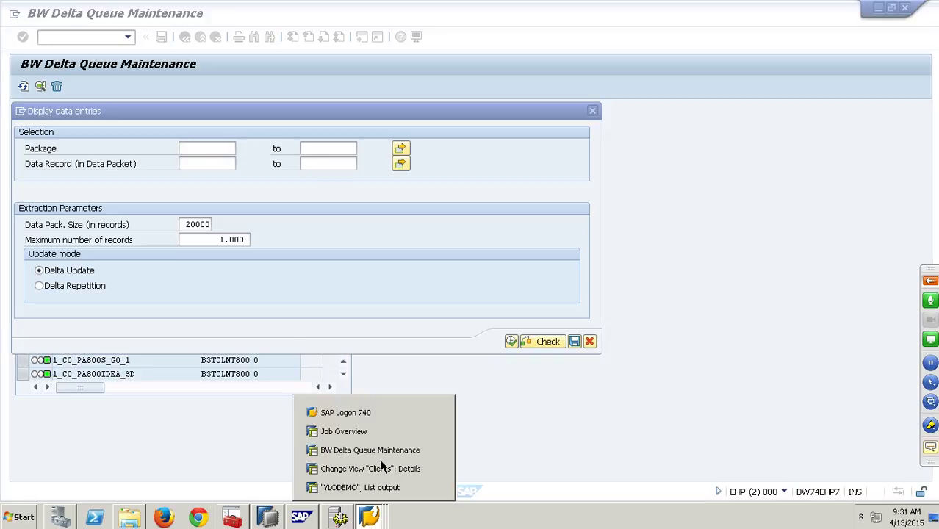
{"action": "left_click", "coordinate": [408, 491]}
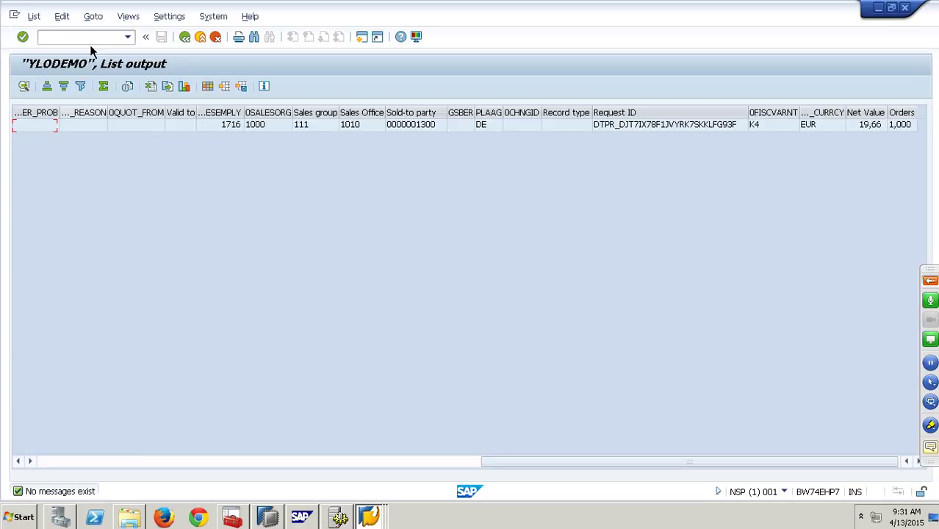
{"action": "left_click", "coordinate": [111, 42]}
{"action": "type", "text": "/NRSA1"}
{"action": "key", "text": "Return"}
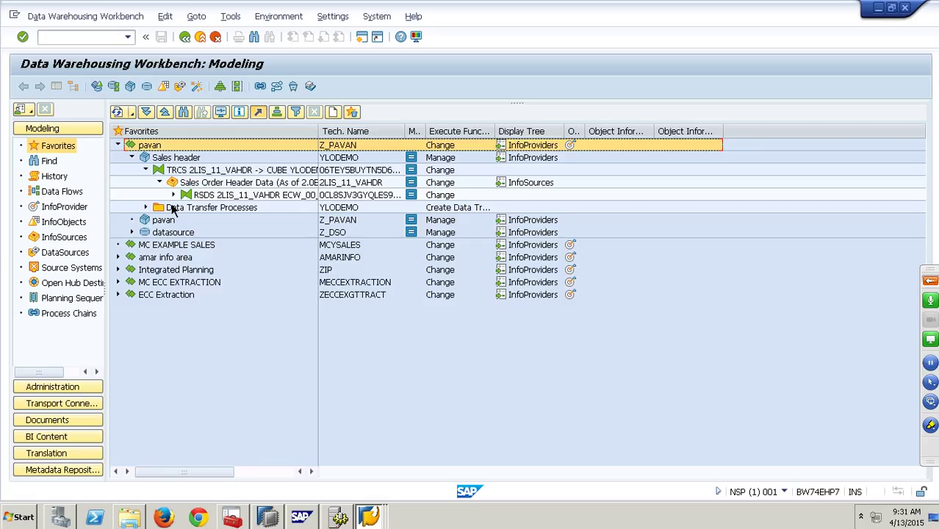
{"action": "left_click", "coordinate": [188, 207]}
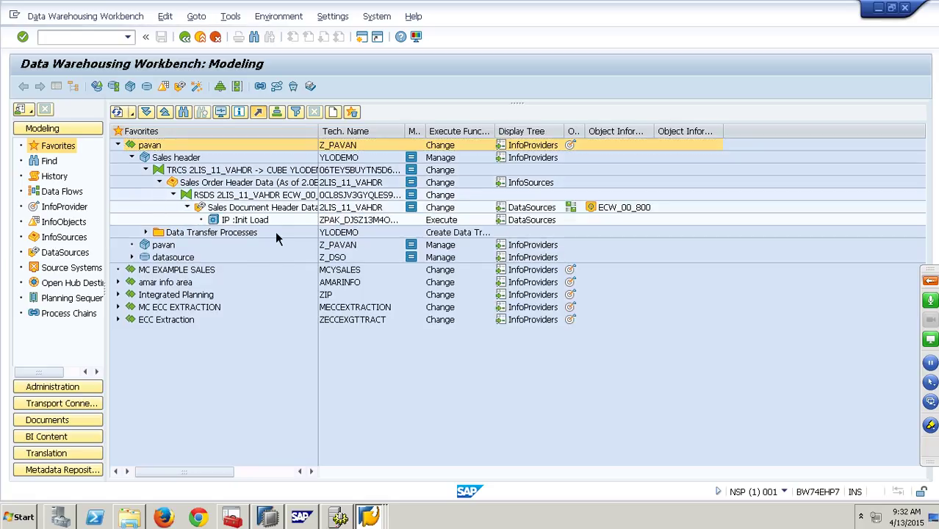
Step: Copy the InfoPackage "IP :Init Load" and name the copy "IP :Delta Load"
{"action": "left_click", "coordinate": [269, 224]}
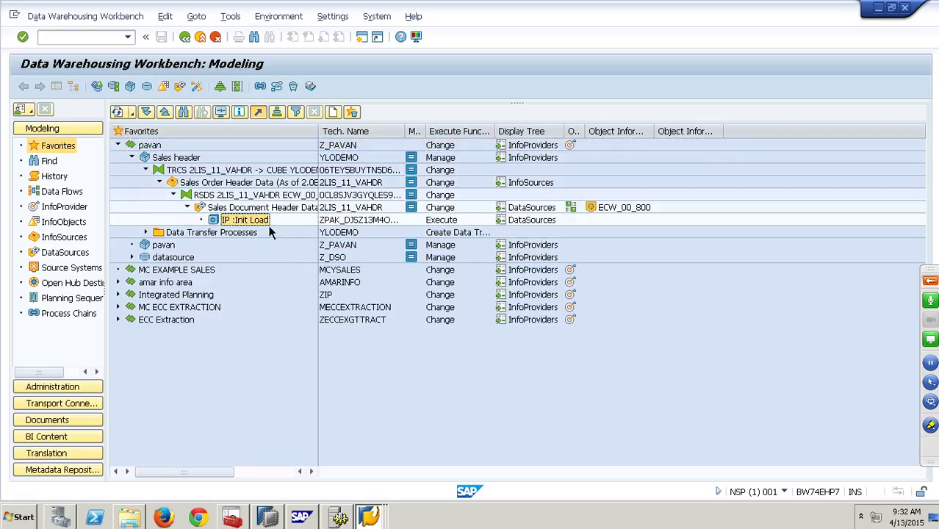
{"action": "right_click", "coordinate": [270, 229]}
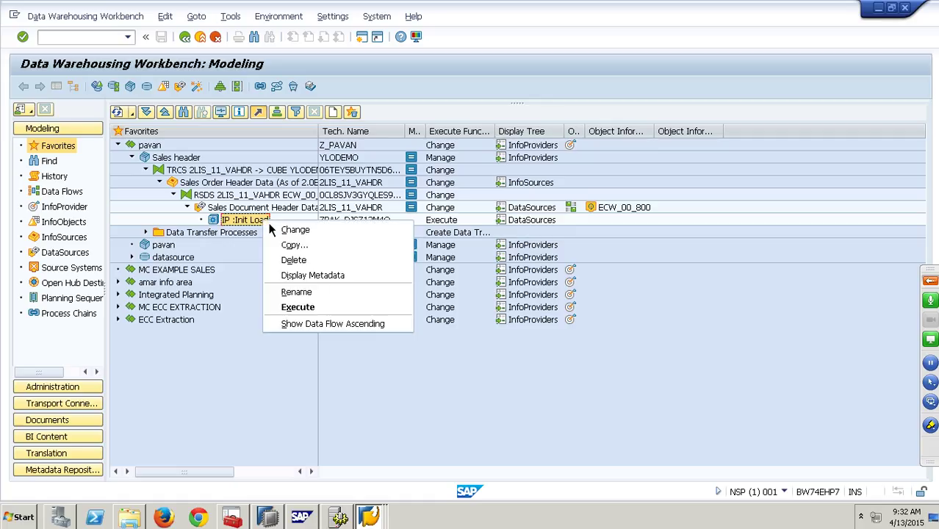
{"action": "left_click", "coordinate": [299, 249]}
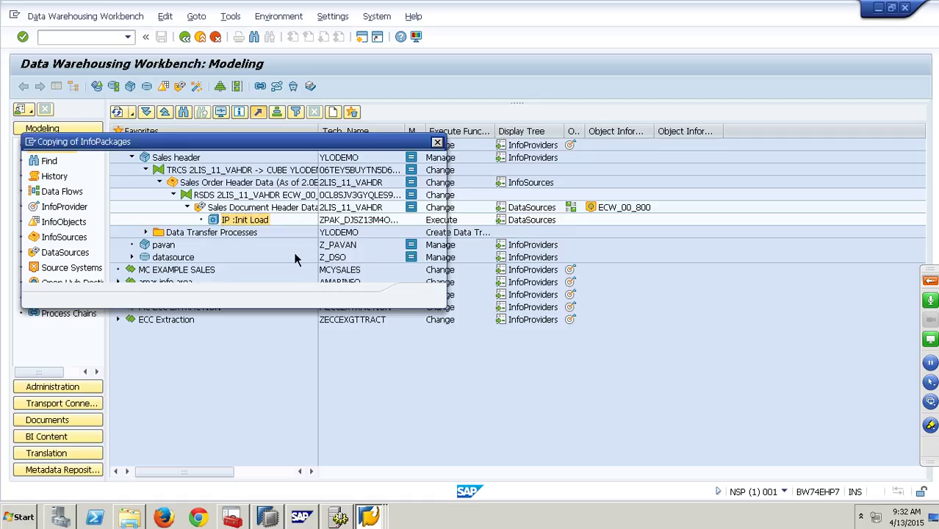
{"action": "left_click", "coordinate": [169, 255]}
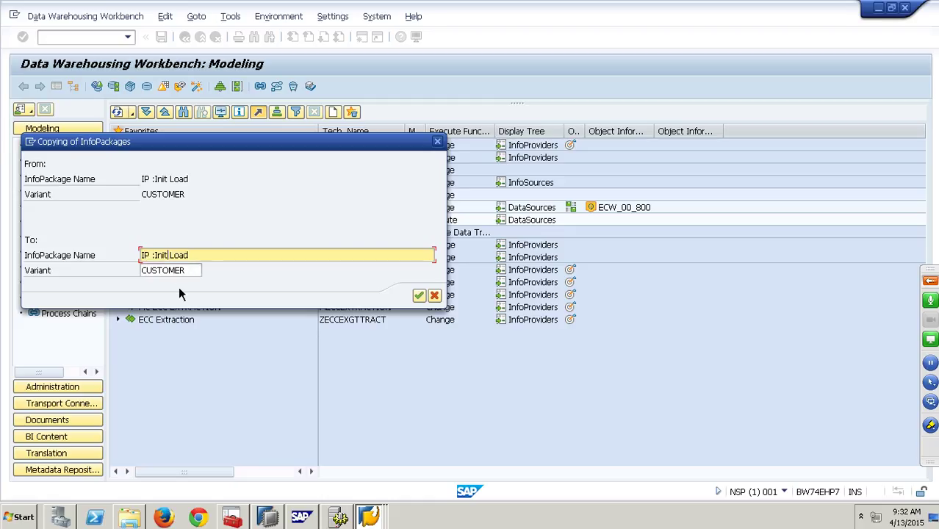
{"action": "key", "text": "BackSpace"}
{"action": "key", "text": "BackSpace"}
{"action": "key", "text": "BackSpace"}
{"action": "key", "text": "BackSpace"}
{"action": "type", "text": "Delta"}
{"action": "key", "text": "Return"}
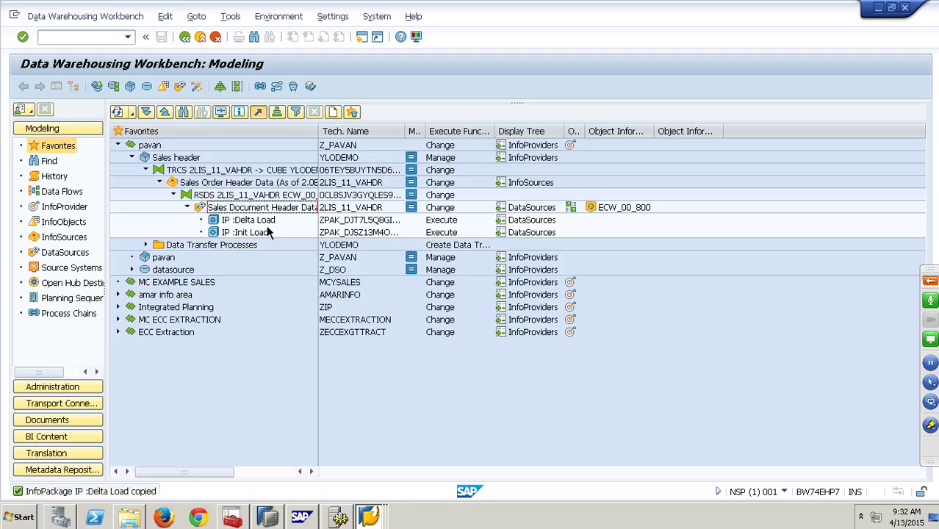
Step: Open the "IP :Delta Load" InfoPackage and set its update mode to Delta Update
{"action": "key", "text": "Down"}
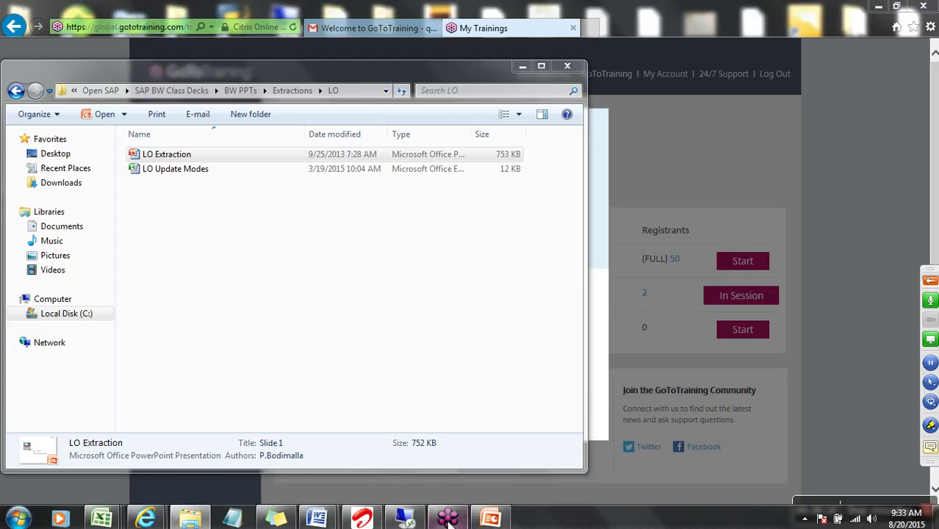
{"action": "left_click", "coordinate": [404, 518]}
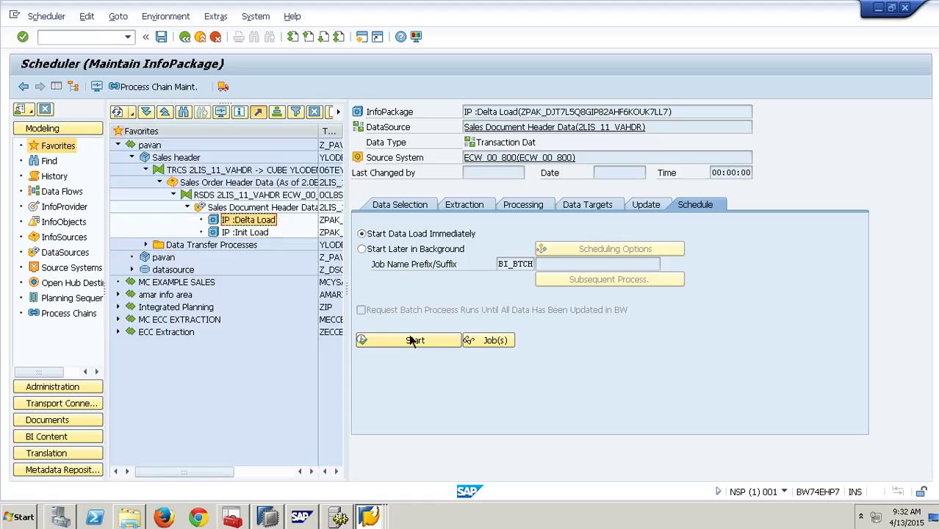
{"action": "left_click", "coordinate": [649, 206]}
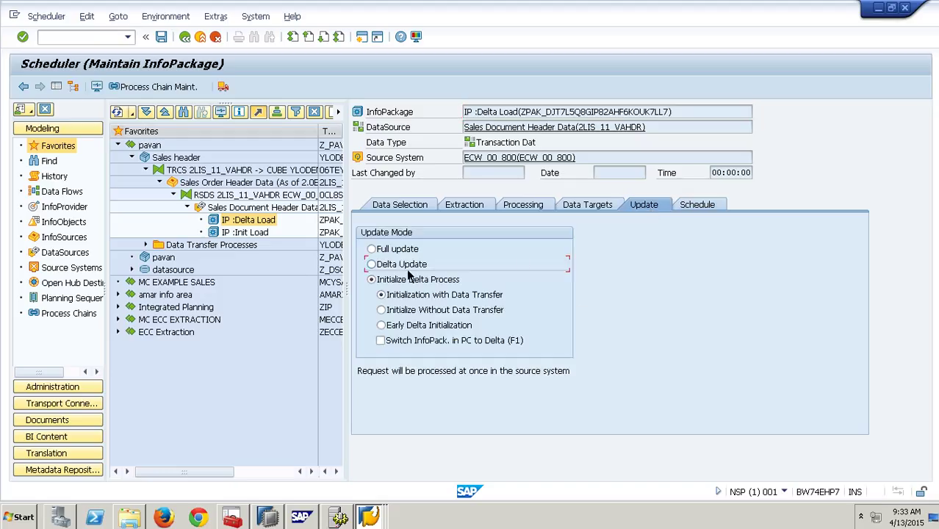
{"action": "left_click", "coordinate": [371, 264]}
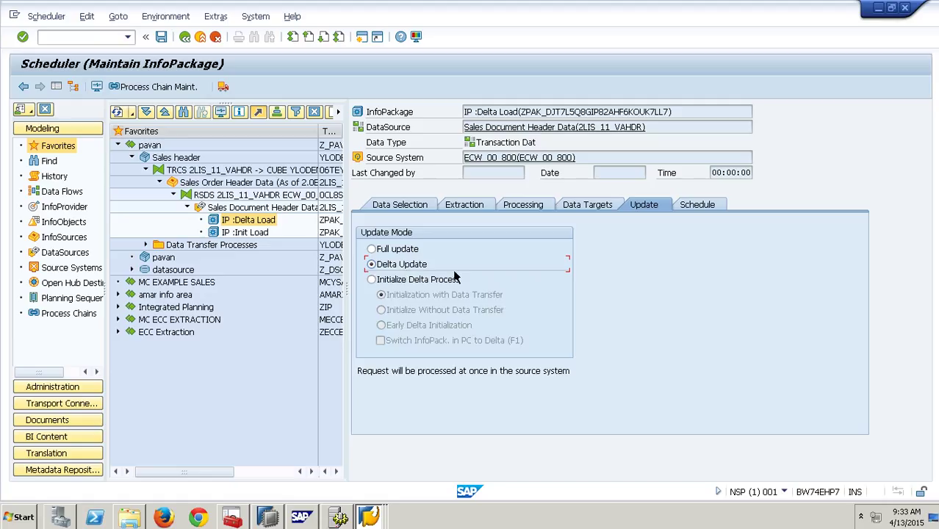
Step: Start the IP :Delta Load data load immediately and accept the selection conditions from the last init
{"action": "left_click", "coordinate": [689, 210]}
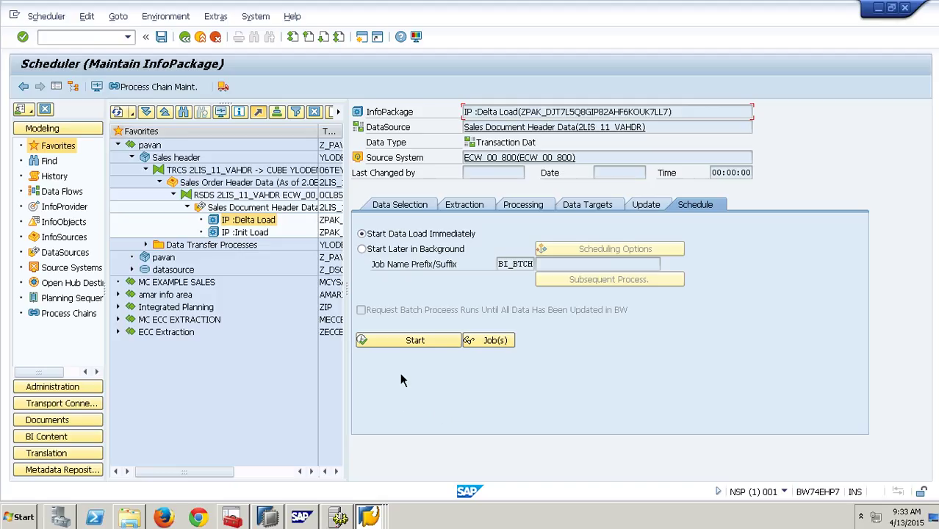
{"action": "left_click", "coordinate": [430, 347]}
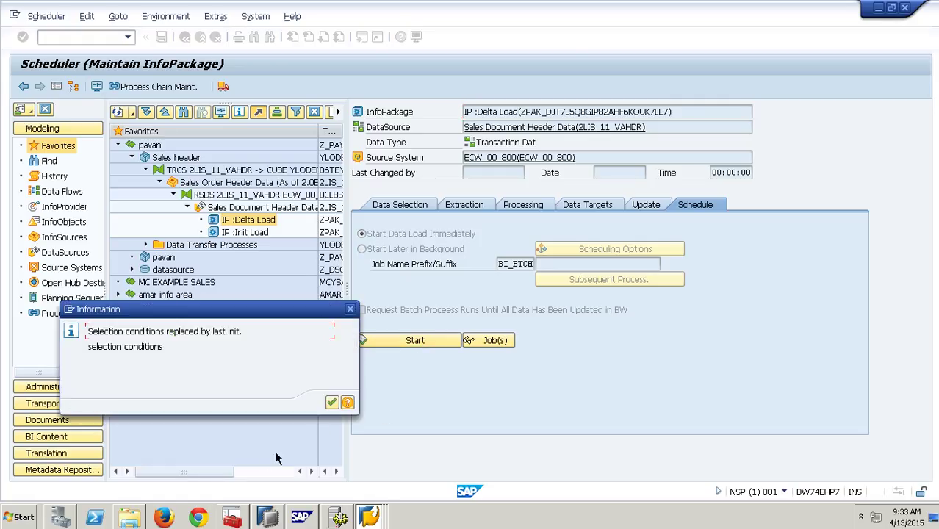
{"action": "left_click", "coordinate": [333, 404]}
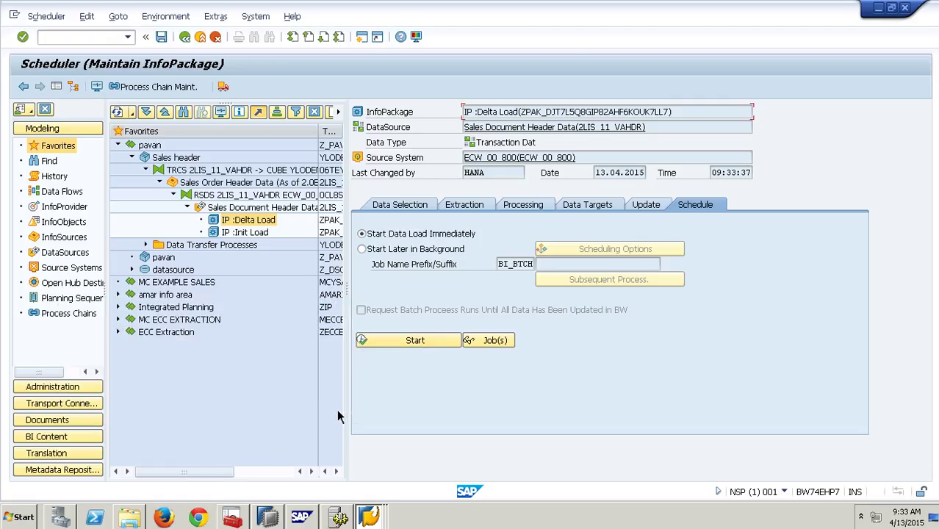
Step: Check the delta load request in the InfoPackage monitor and try to display its PSA records, up to 1000 with all statuses
{"action": "left_click", "coordinate": [98, 87]}
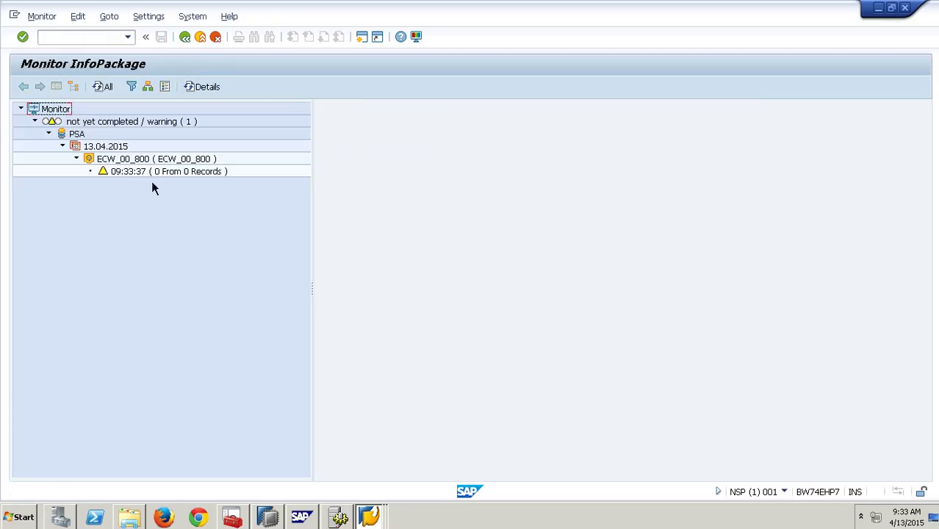
{"action": "left_click", "coordinate": [163, 174]}
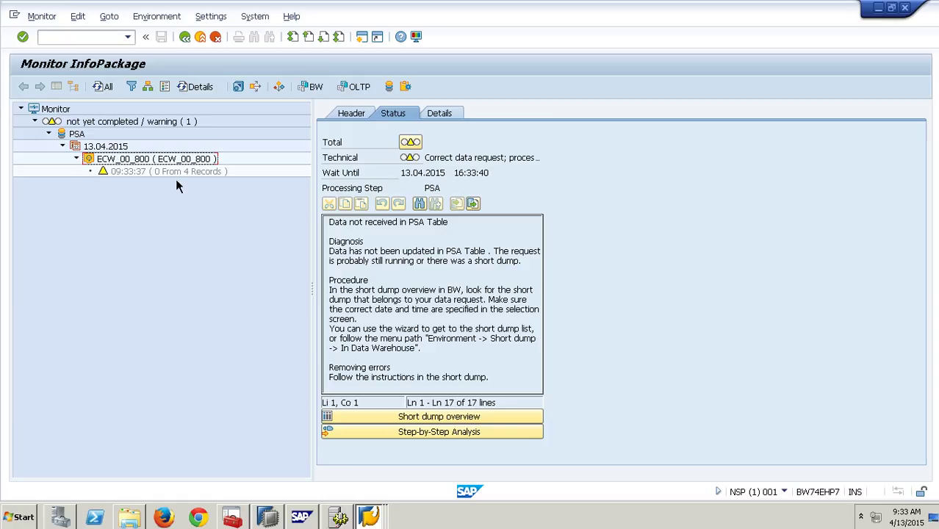
{"action": "left_click", "coordinate": [175, 174]}
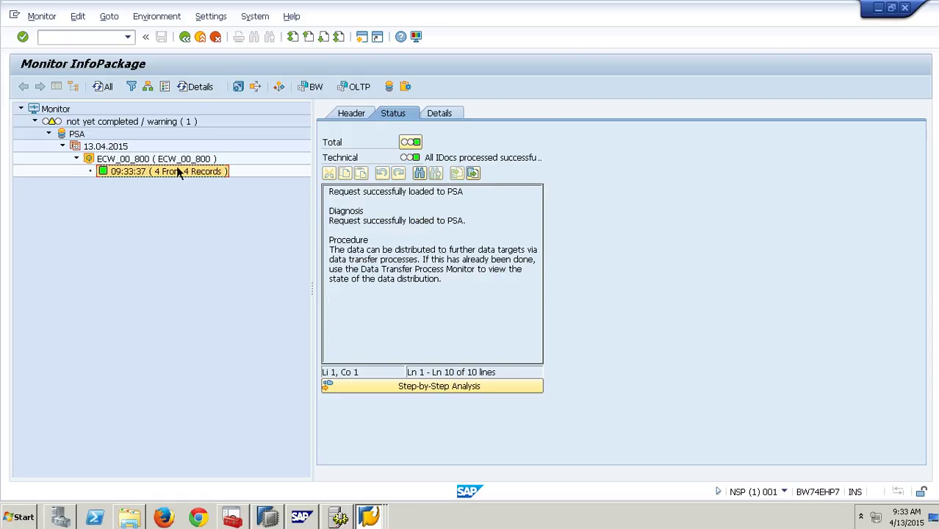
{"action": "left_click", "coordinate": [395, 90]}
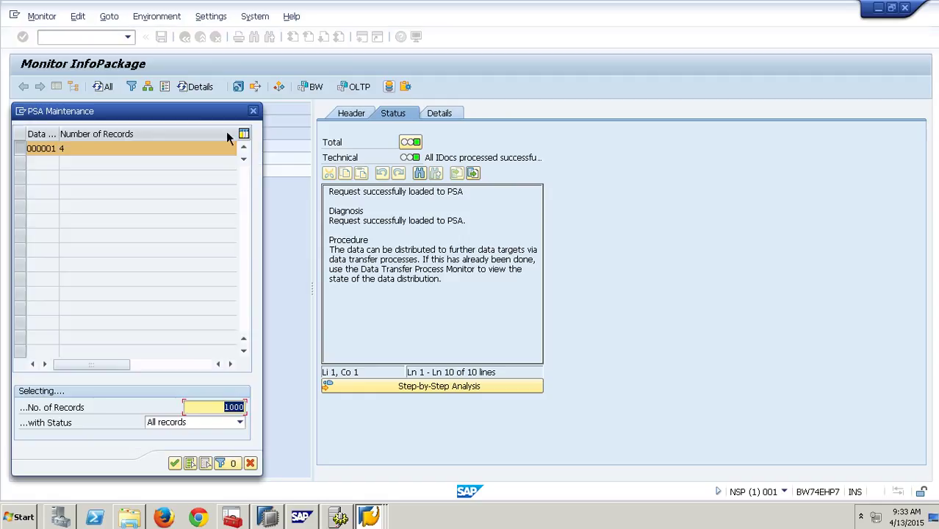
{"action": "left_click", "coordinate": [176, 465]}
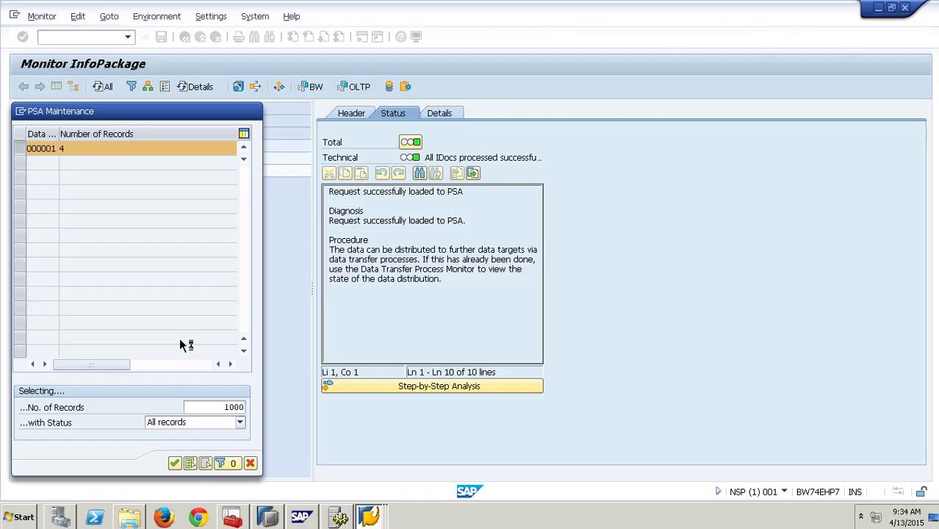
Step: Switch to the BW Delta Queue Maintenance session and display the 2LIS_11_VAHDR queue entries for BW74CLNT in Delta Repetition mode
{"action": "left_click", "coordinate": [372, 518]}
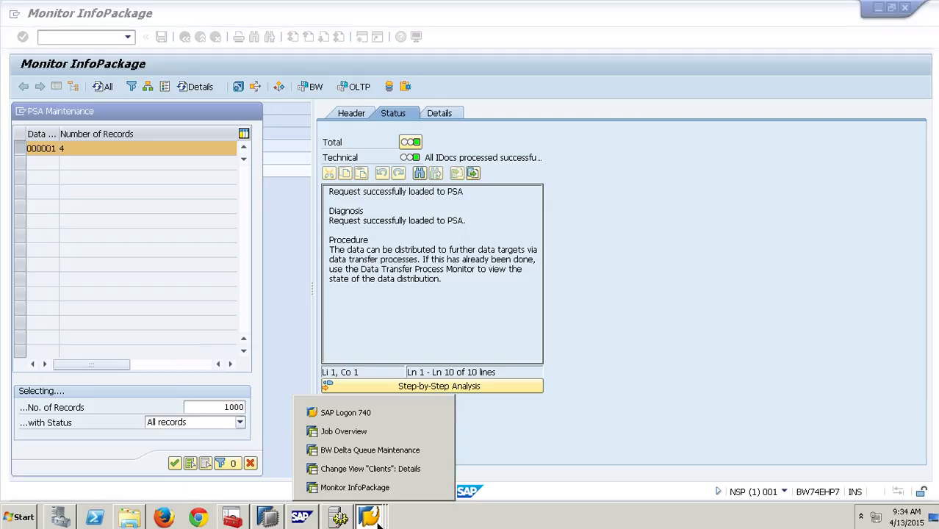
{"action": "left_click", "coordinate": [372, 451]}
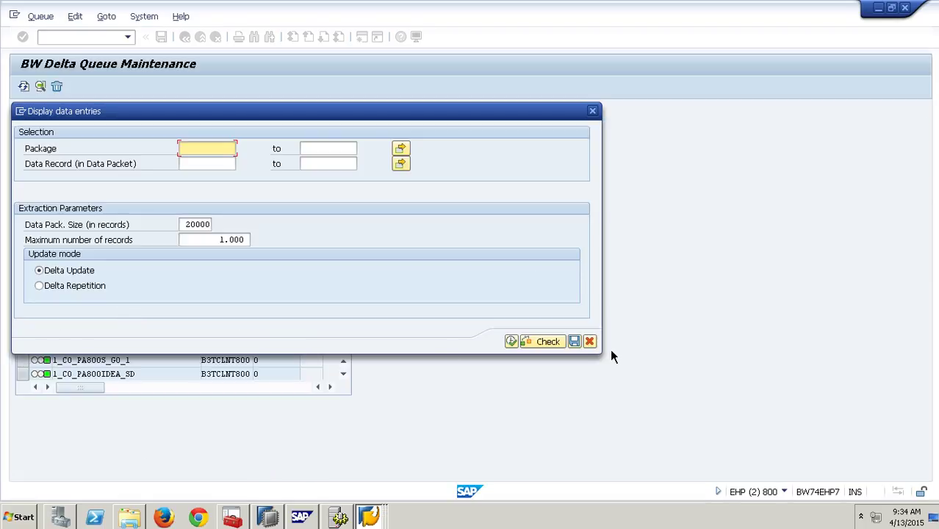
{"action": "left_click_drag", "start_coordinate": [589, 341], "coordinate": [214, 226]}
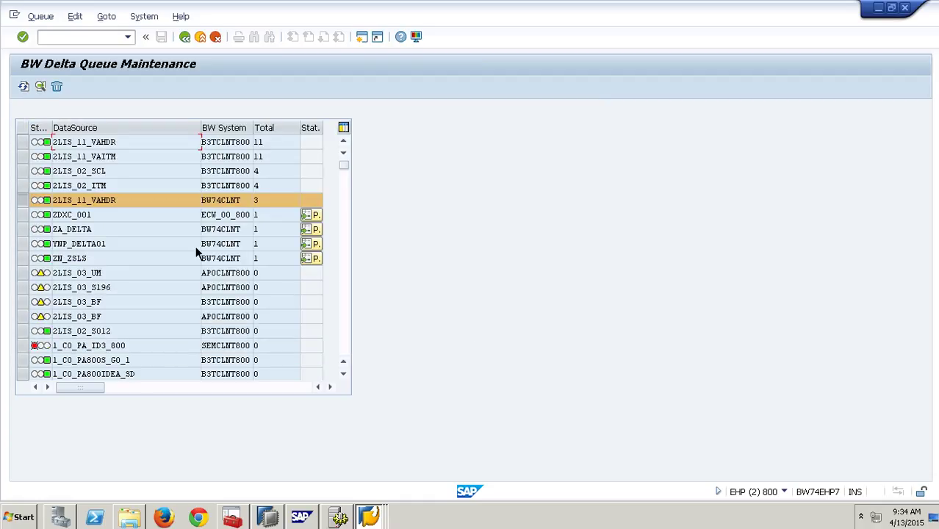
{"action": "left_click", "coordinate": [269, 206]}
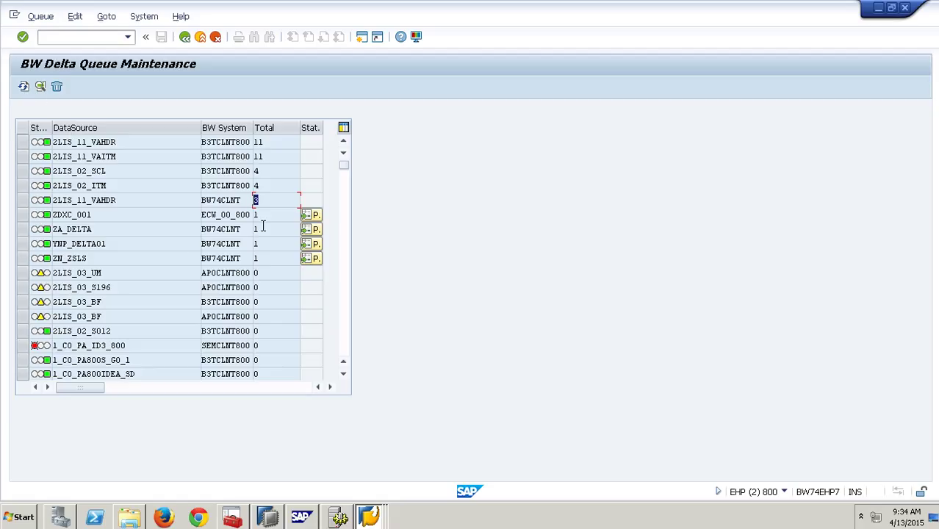
{"action": "double_click", "coordinate": [270, 214]}
{"action": "left_click", "coordinate": [42, 87]}
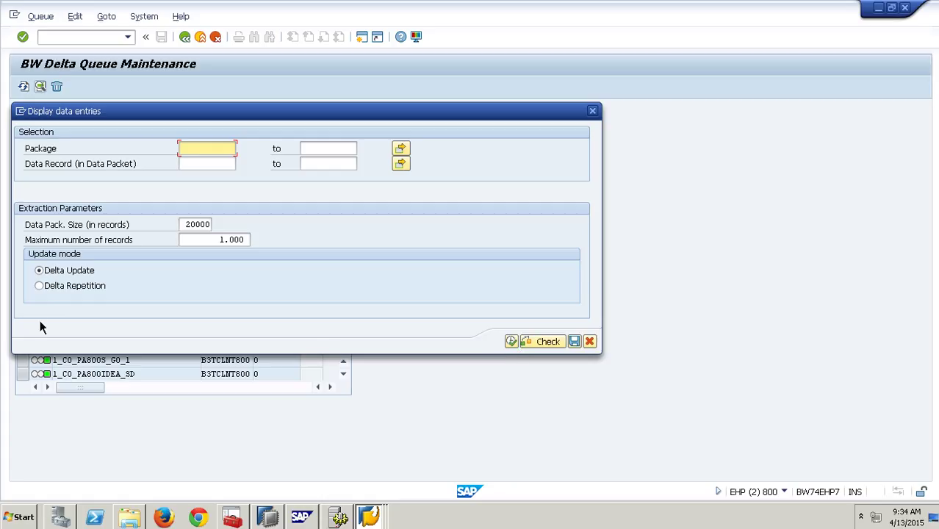
{"action": "left_click", "coordinate": [41, 288]}
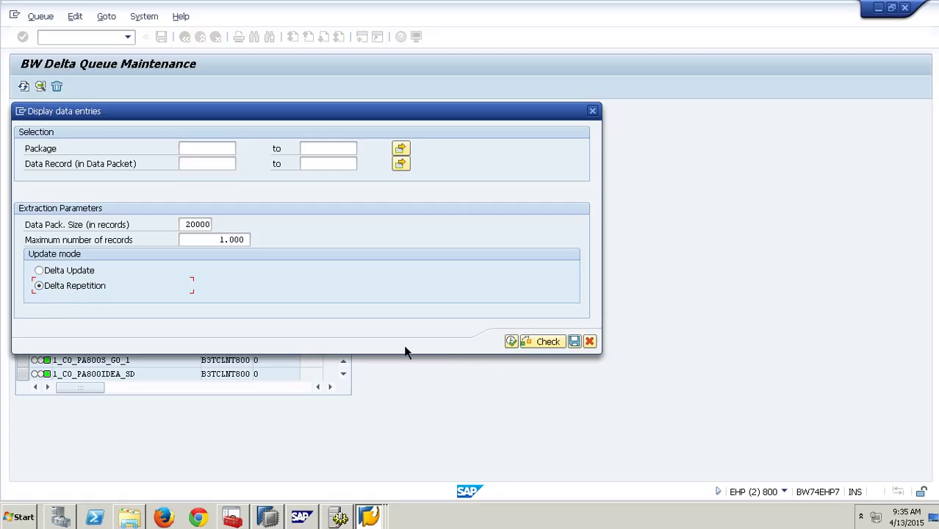
{"action": "left_click", "coordinate": [514, 345]}
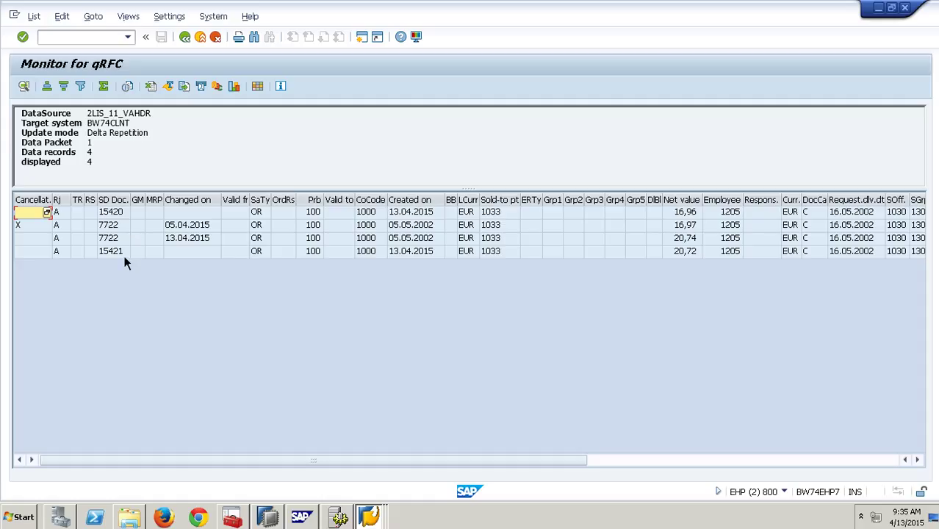
Step: Return to the Monitor InfoPackage session and stop the transaction running in PSA Maintenance
{"action": "left_click", "coordinate": [373, 518]}
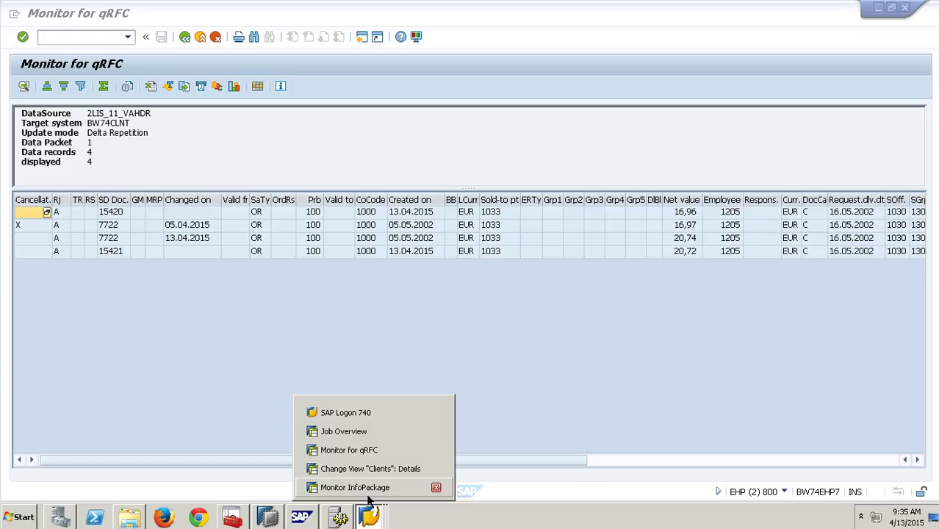
{"action": "key", "text": "Up"}
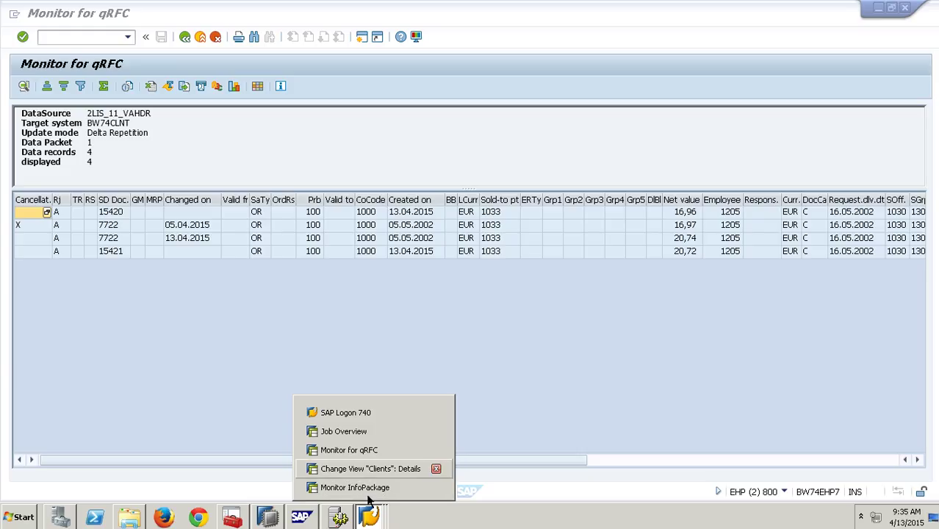
{"action": "left_click", "coordinate": [369, 496]}
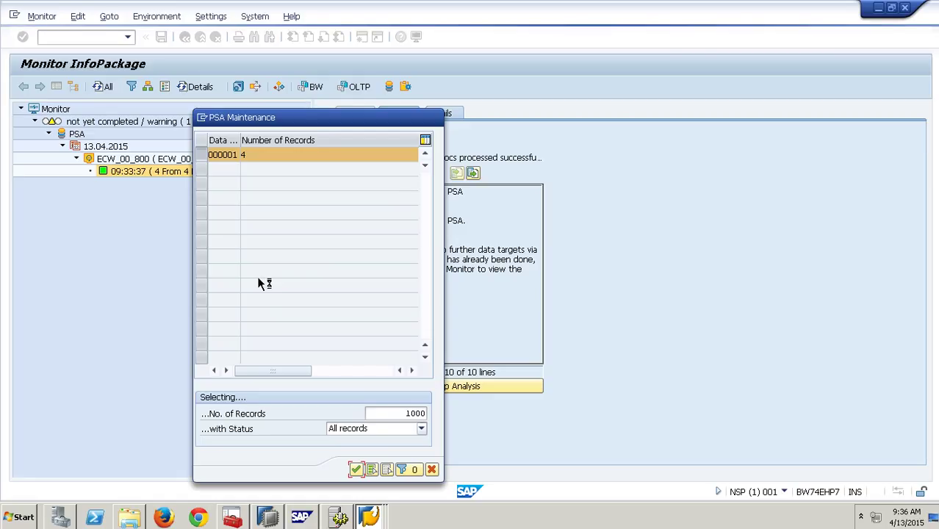
{"action": "key", "text": "alt+space"}
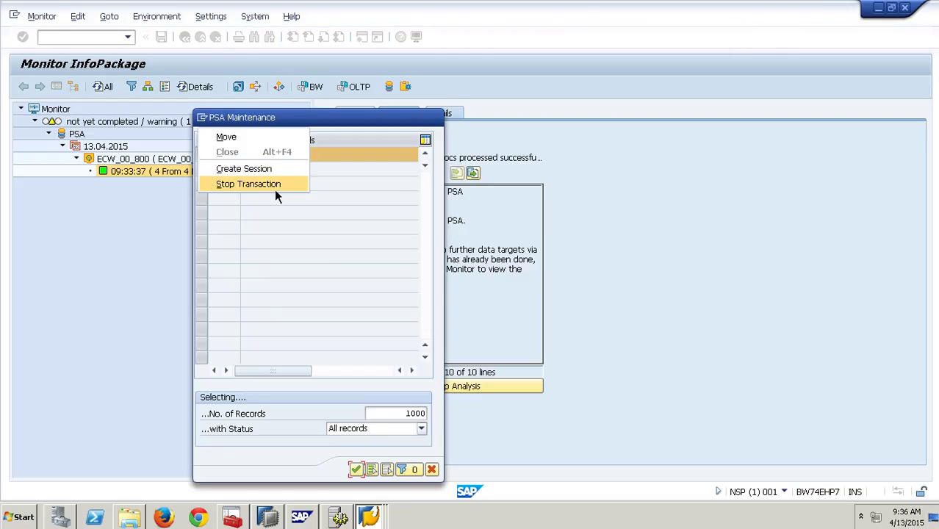
{"action": "left_click", "coordinate": [272, 209]}
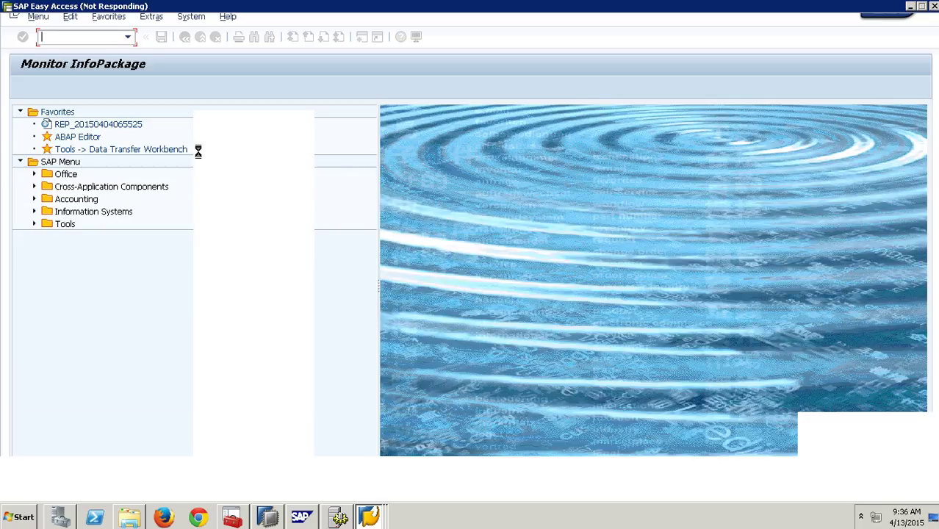
Step: Reopen the Data Warehousing Workbench and open the PSA request list of the 2LIS_11_VAHDR DataSource under Sales header
{"action": "double_click", "coordinate": [197, 151]}
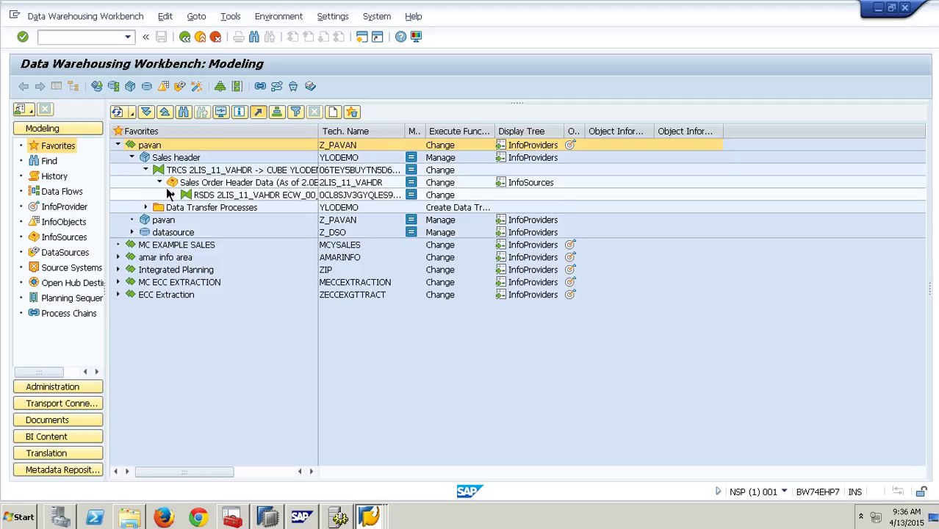
{"action": "left_click", "coordinate": [173, 195]}
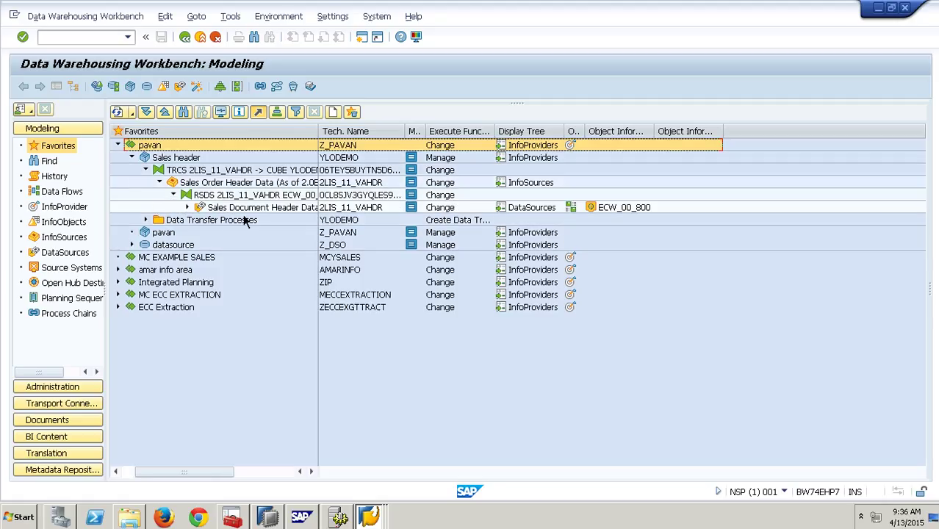
{"action": "right_click", "coordinate": [240, 211]}
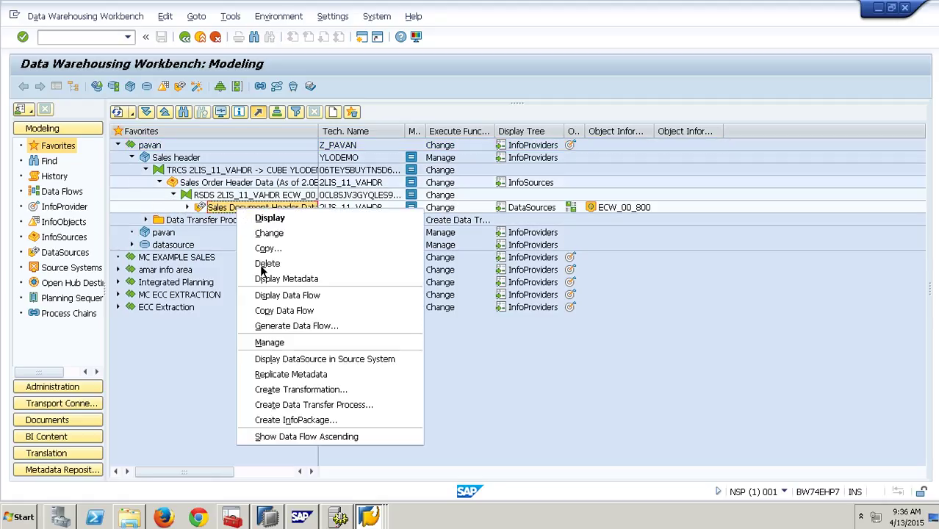
{"action": "left_click", "coordinate": [286, 351]}
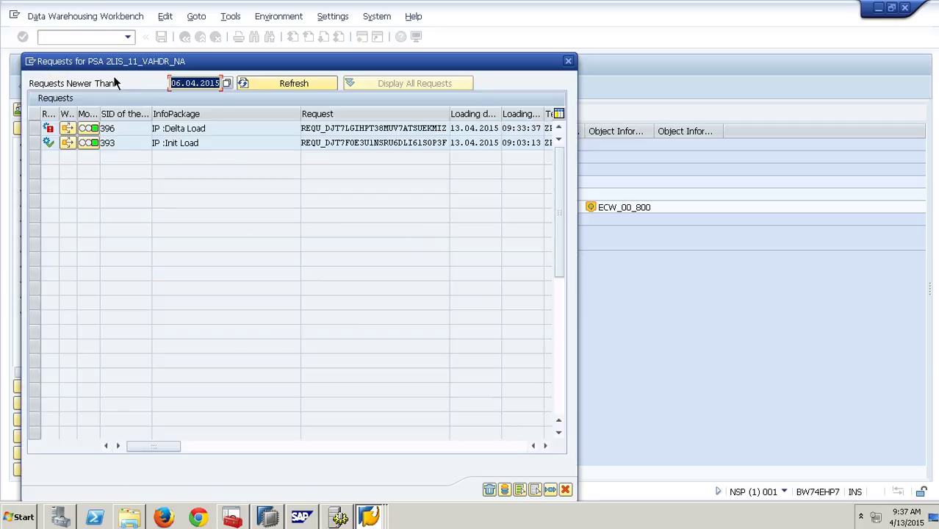
Step: Display the PSA records of the IP :Delta Load request, examine the net value of the cancellation record for order 7722, and close the request list
{"action": "left_click", "coordinate": [44, 130]}
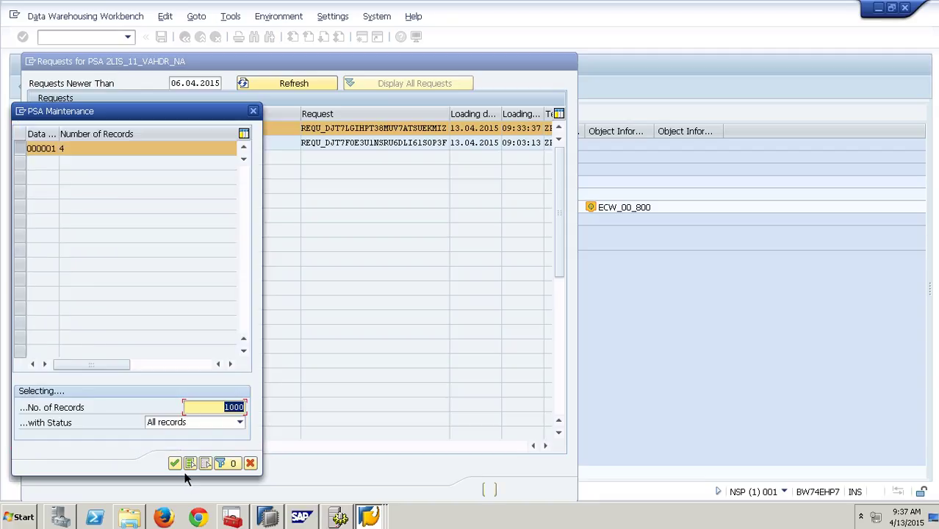
{"action": "key", "text": "Return"}
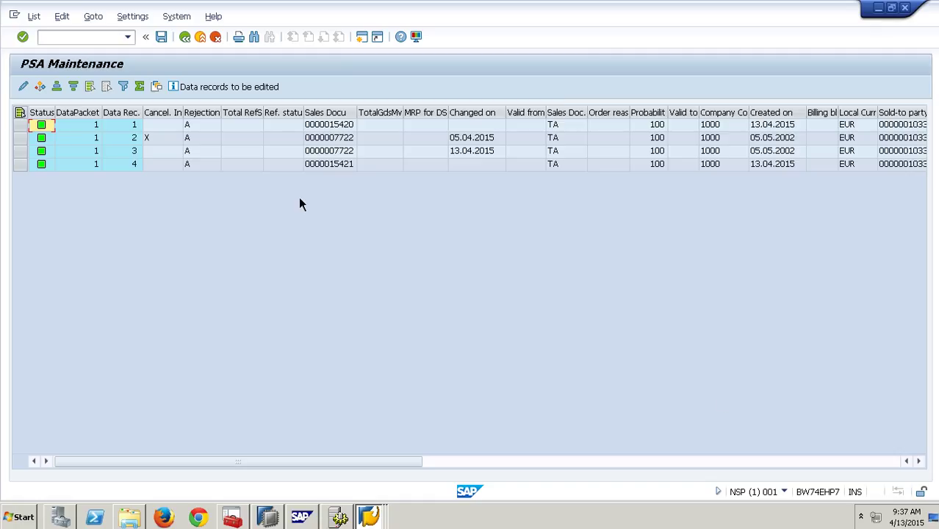
{"action": "left_click", "coordinate": [20, 138]}
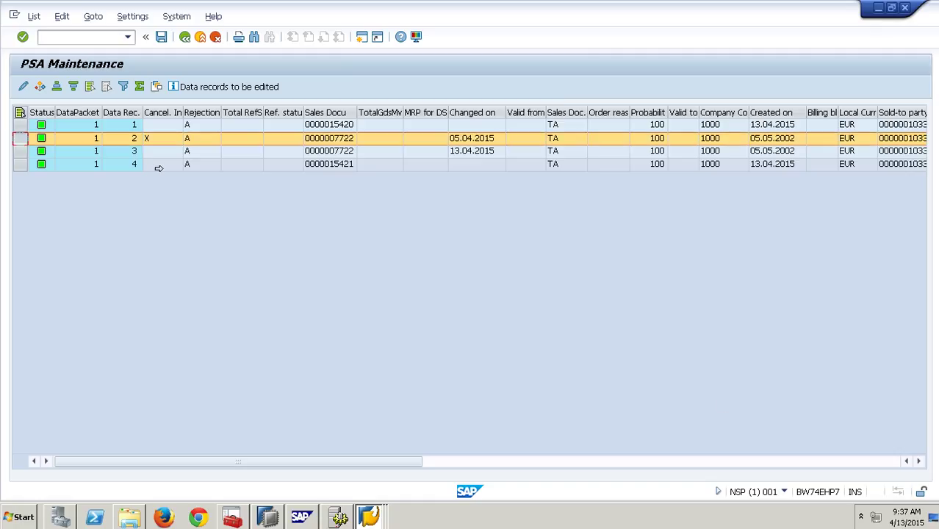
{"action": "left_click", "coordinate": [862, 463]}
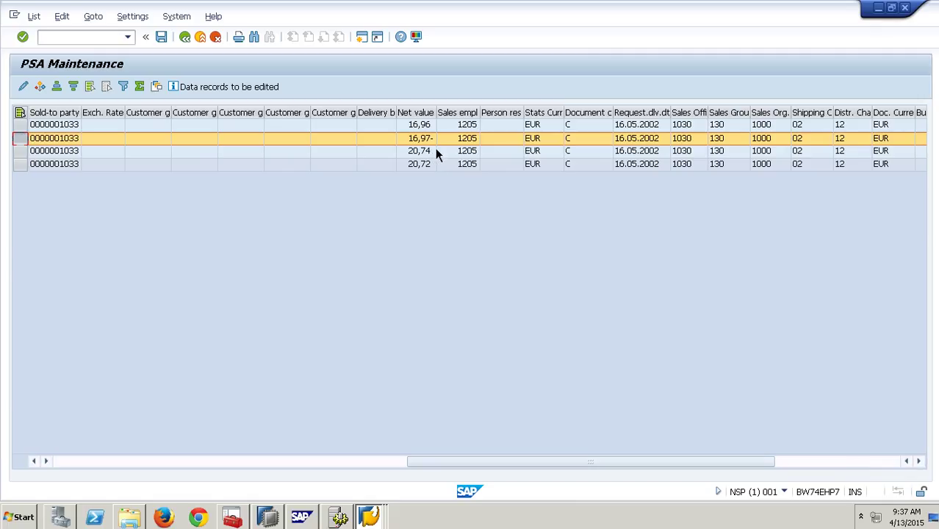
{"action": "left_click", "coordinate": [209, 42]}
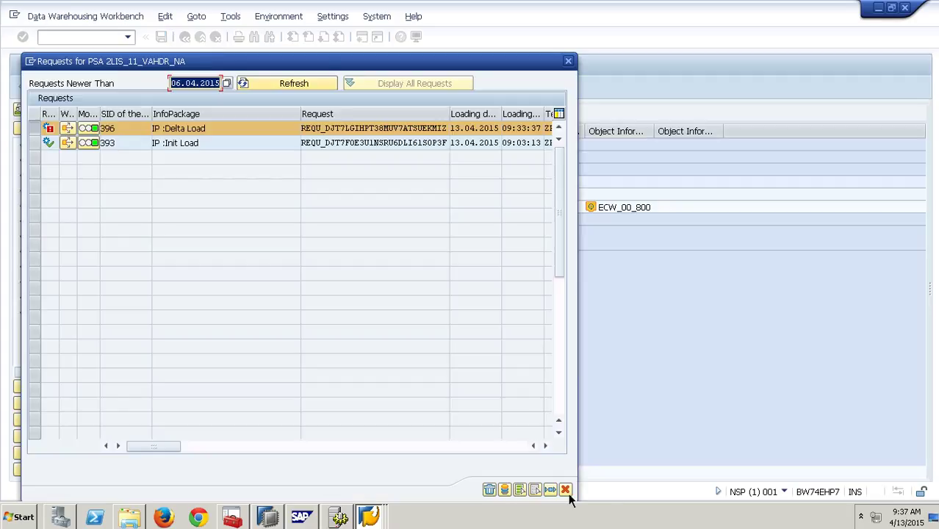
{"action": "left_click", "coordinate": [565, 490]}
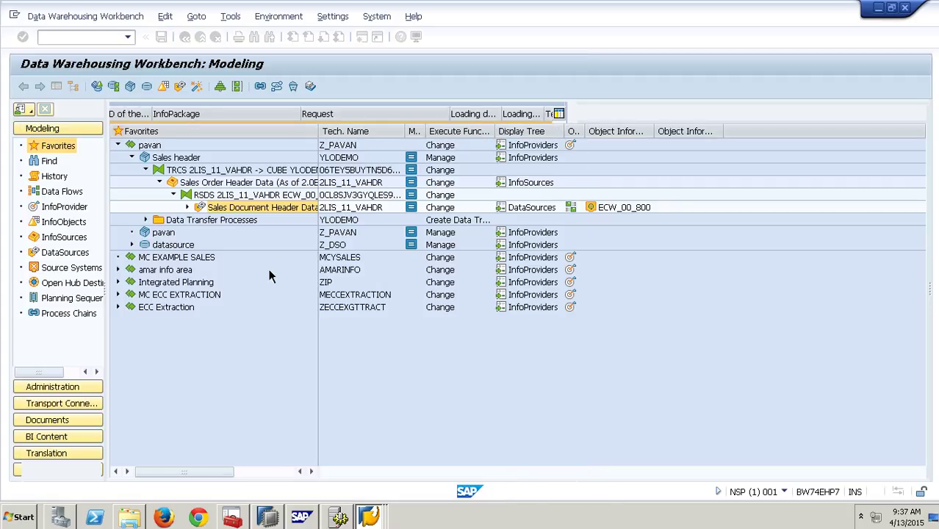
Step: Execute the data transfer process 2LIS_11_VAHDR / ECW_00_800 -> YLODEMO and display its request monitor
{"action": "double_click", "coordinate": [242, 239]}
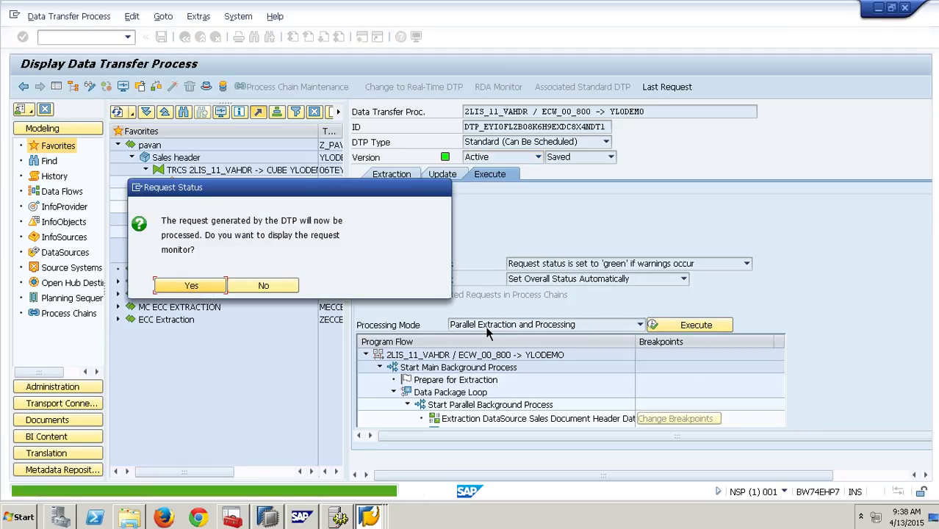
{"action": "left_click", "coordinate": [211, 293]}
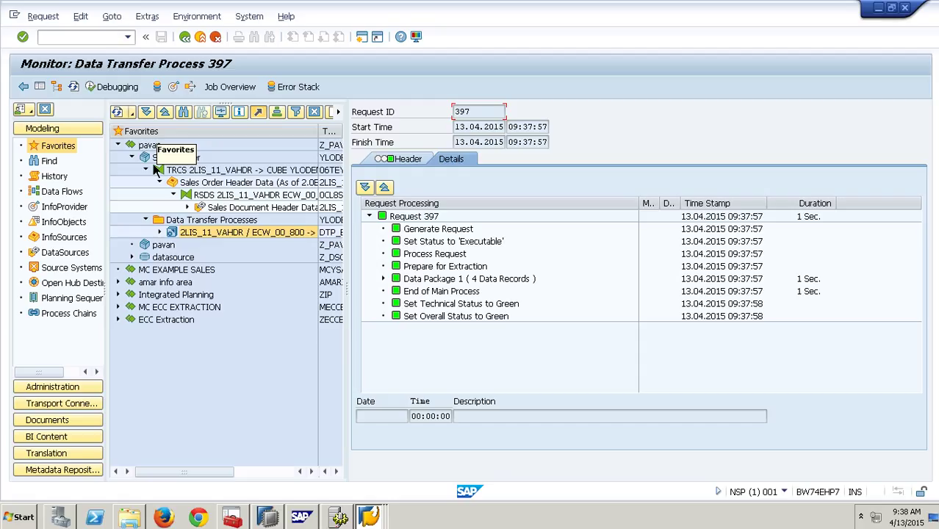
Step: Open the management view of the Sales header InfoCube YLODEMO, check its requests and show its contents settings
{"action": "right_click", "coordinate": [184, 157]}
{"action": "left_click", "coordinate": [141, 390]}
{"action": "right_click", "coordinate": [187, 167]}
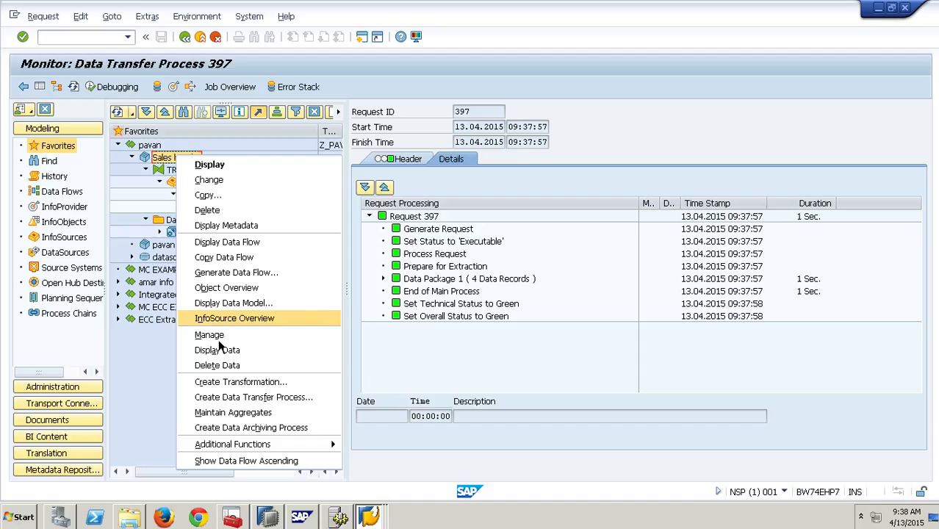
{"action": "left_click", "coordinate": [219, 338]}
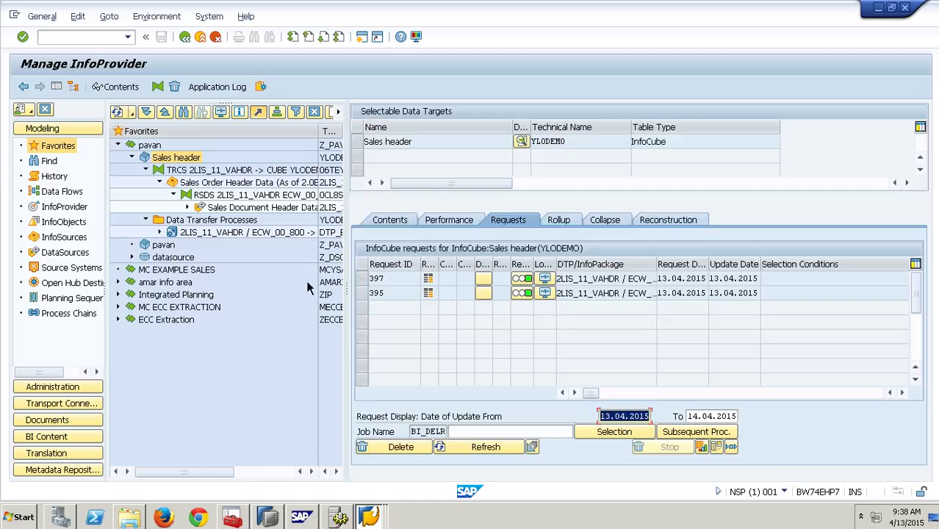
{"action": "left_click", "coordinate": [384, 224]}
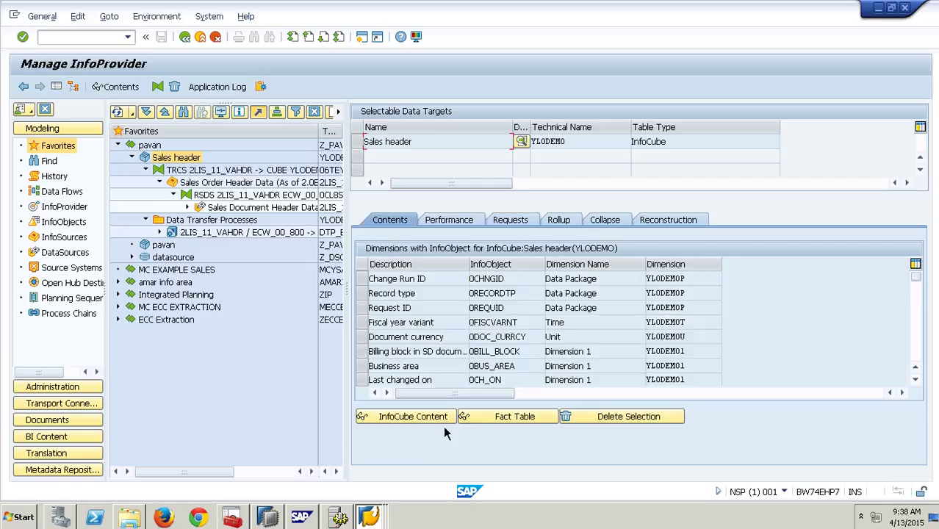
Step: Open the InfoCube content selection of YLODEMO and choose all characteristics as output fields
{"action": "left_click", "coordinate": [443, 420]}
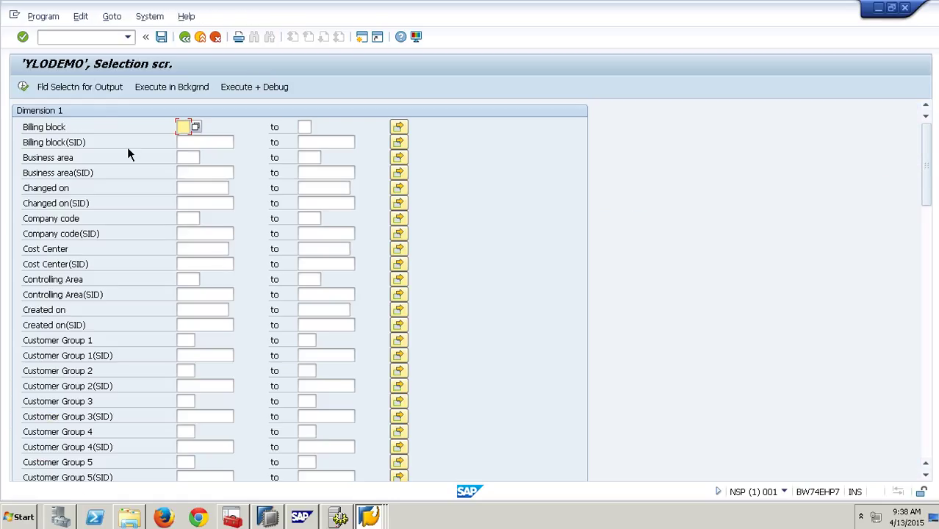
{"action": "left_click", "coordinate": [96, 94]}
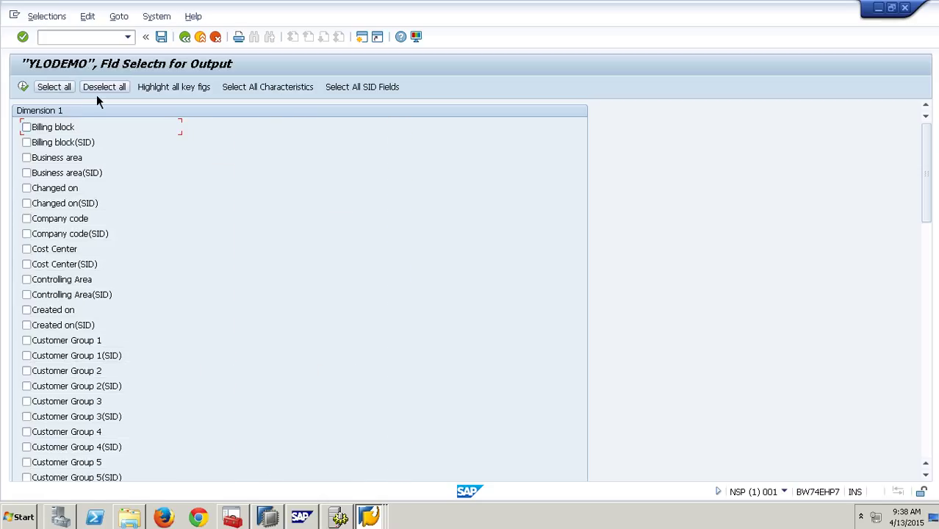
{"action": "left_click", "coordinate": [264, 93]}
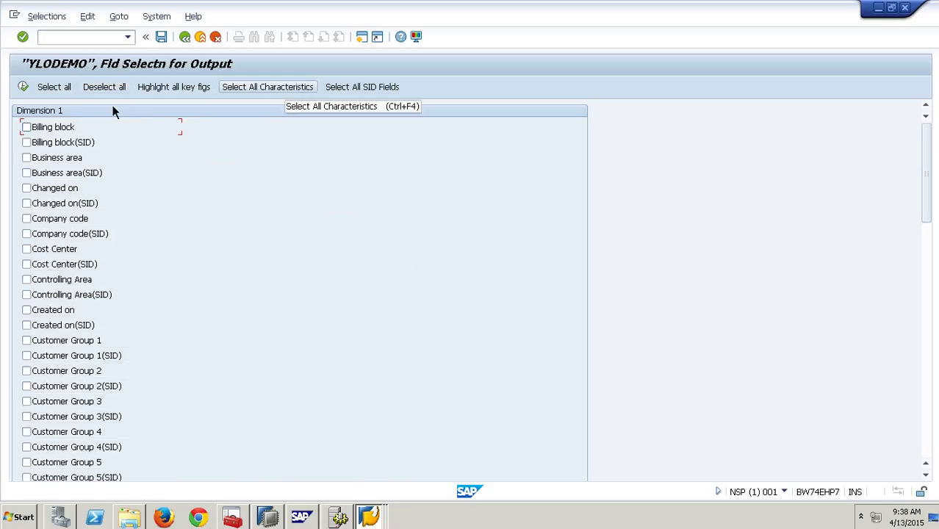
{"action": "left_click", "coordinate": [26, 90]}
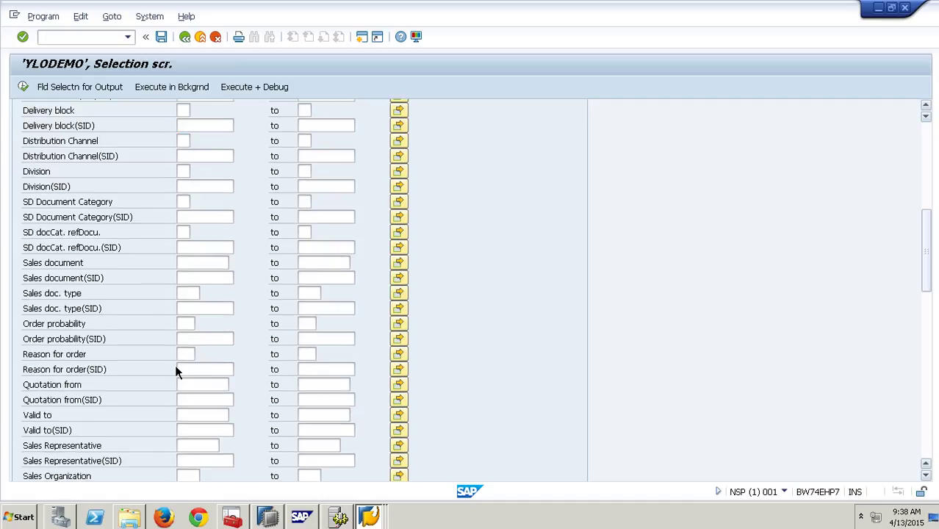
Step: Restrict the sales document to the changed order's number, list the matching YLODEMO records and examine their request IDs and net values
{"action": "left_click", "coordinate": [200, 264]}
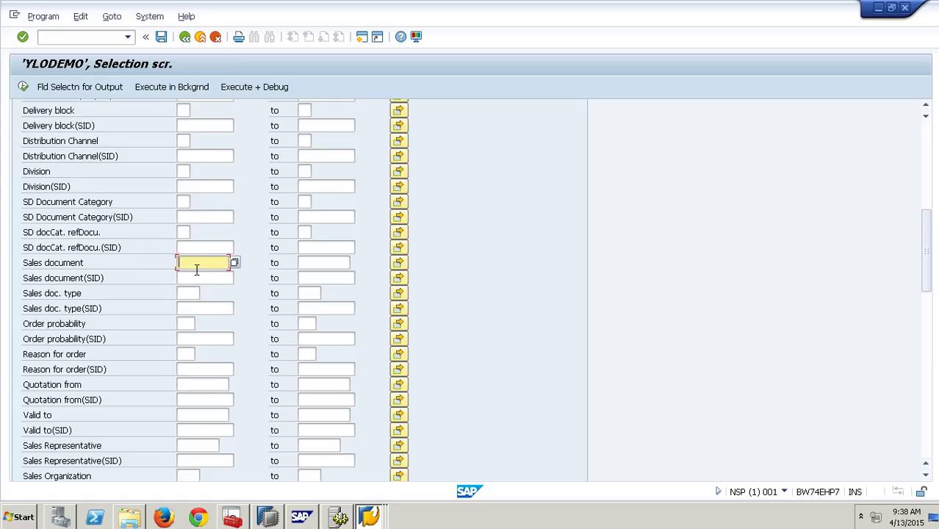
{"action": "type", "text": "7722"}
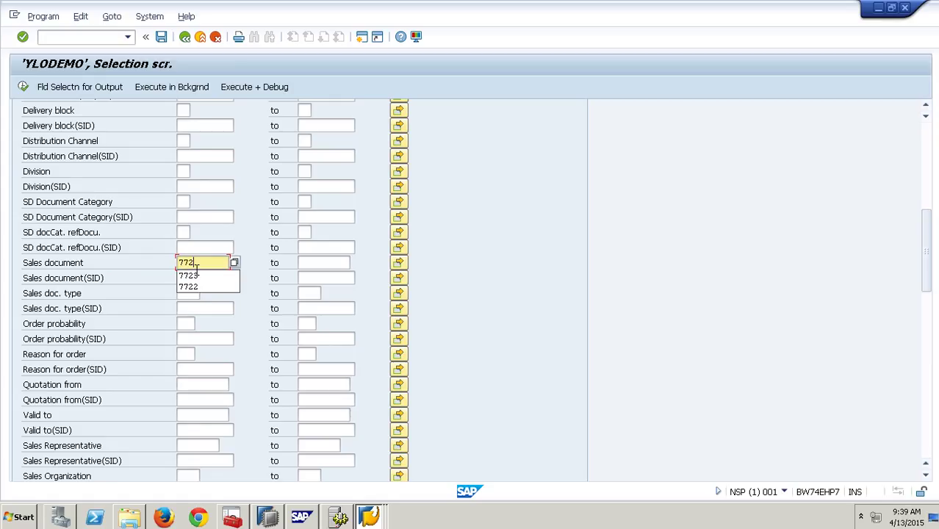
{"action": "left_click", "coordinate": [22, 87]}
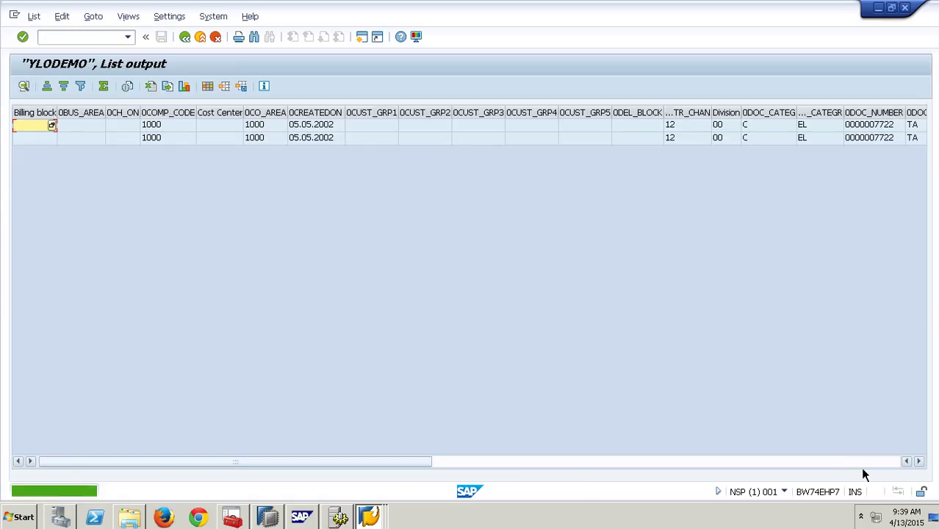
{"action": "left_click", "coordinate": [875, 462]}
{"action": "left_click", "coordinate": [882, 461]}
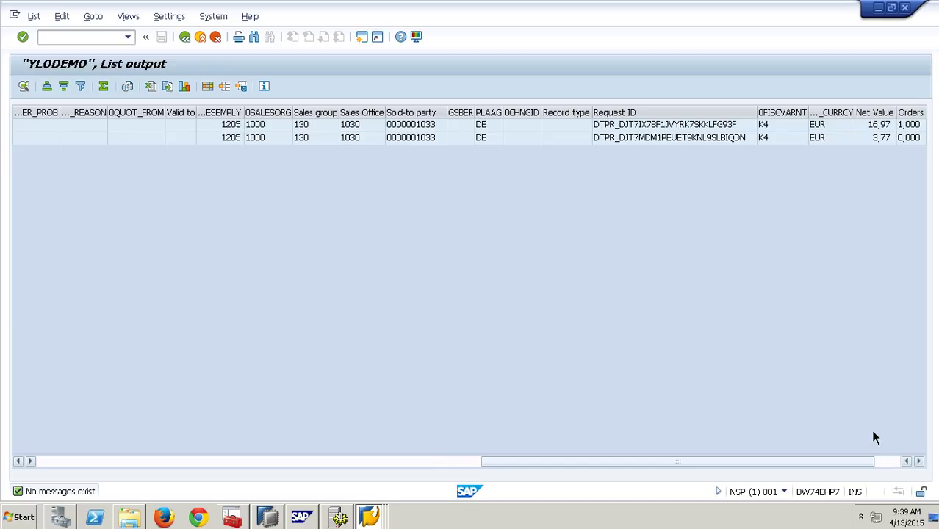
Step: Total the Net Value column of the YLODEMO list output
{"action": "left_click", "coordinate": [884, 133]}
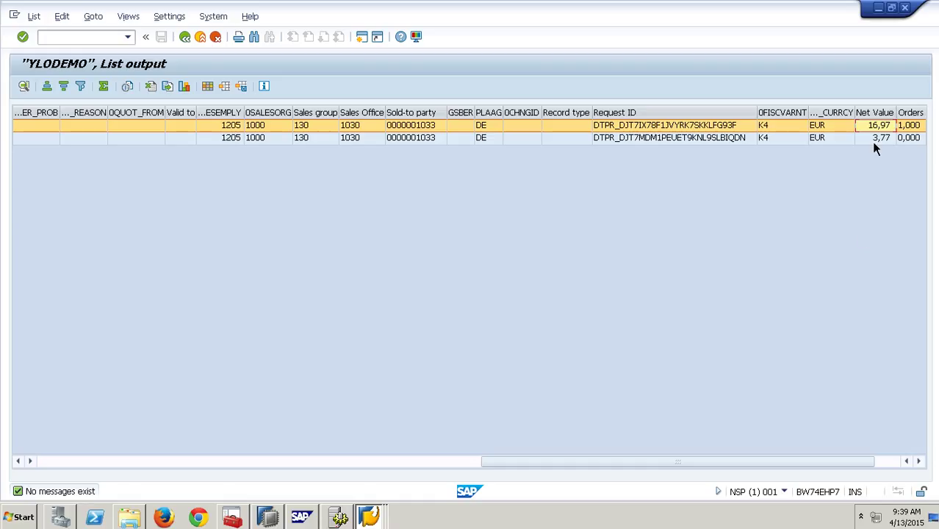
{"action": "left_click", "coordinate": [882, 115]}
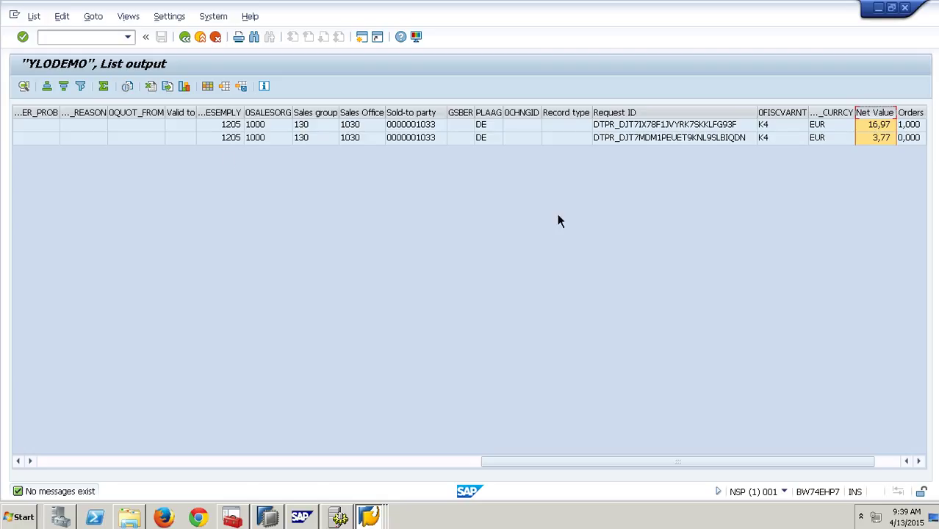
{"action": "left_click", "coordinate": [907, 461]}
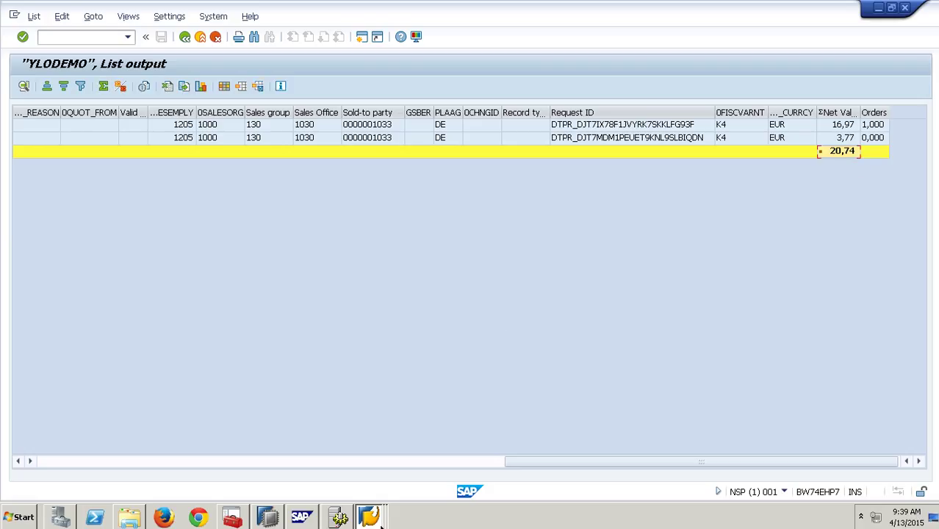
Step: Switch to the qRFC monitor session, return to the BW delta queue and display the 2LIS_11_VAHDR entries for BW74CLNT in Delta Update mode
{"action": "left_click", "coordinate": [375, 518]}
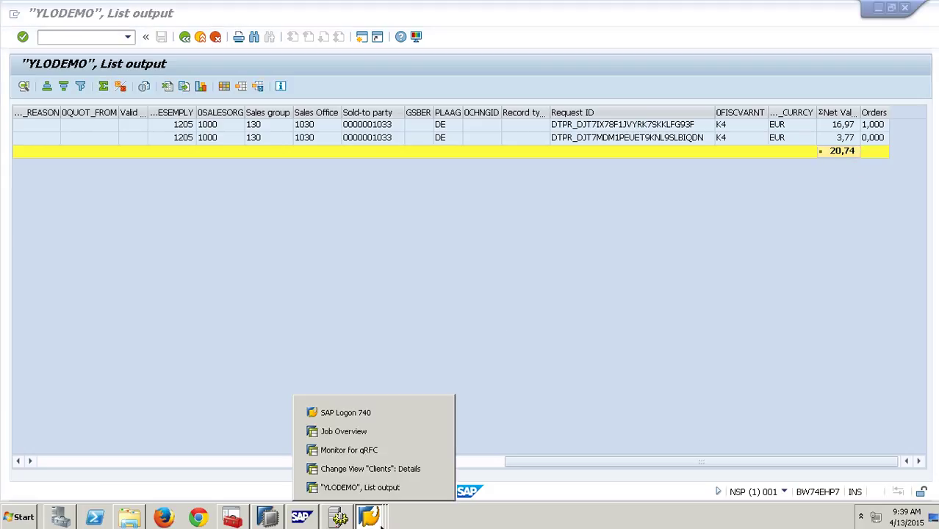
{"action": "left_click", "coordinate": [373, 451]}
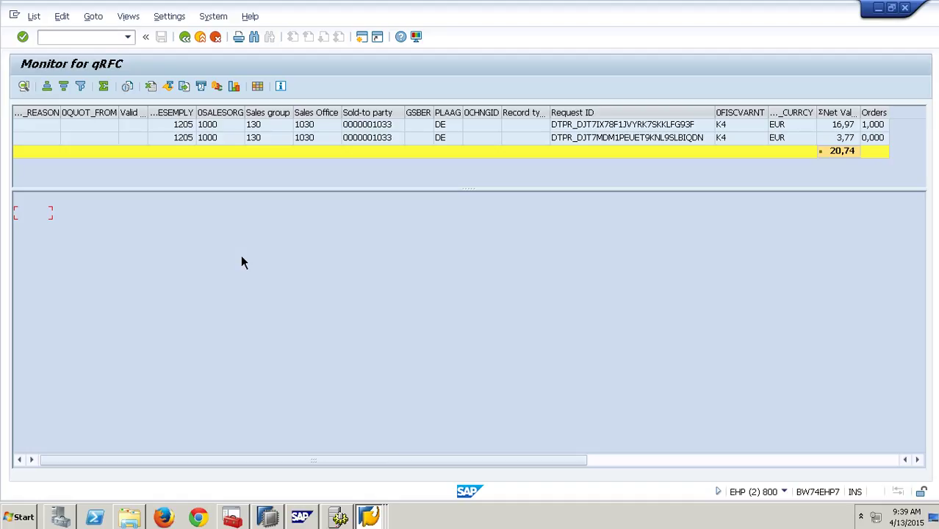
{"action": "left_click", "coordinate": [194, 41]}
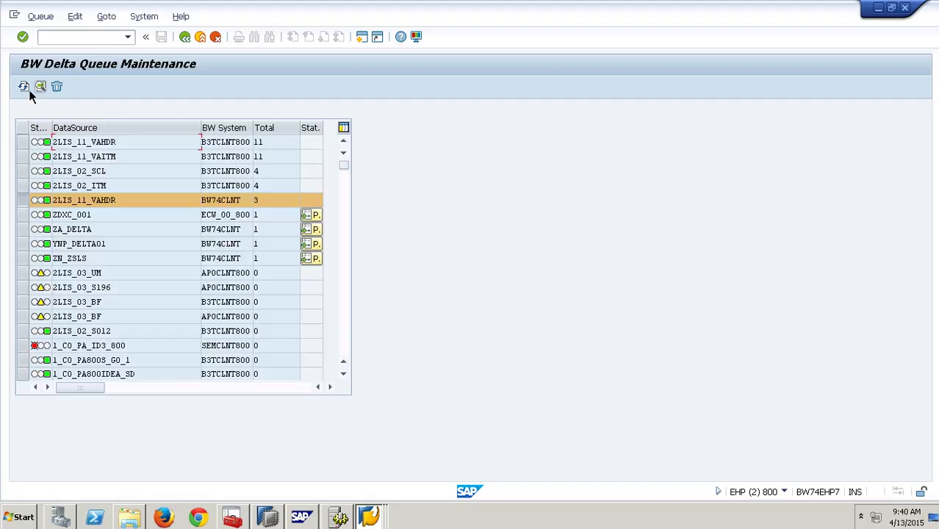
{"action": "key", "text": "F5"}
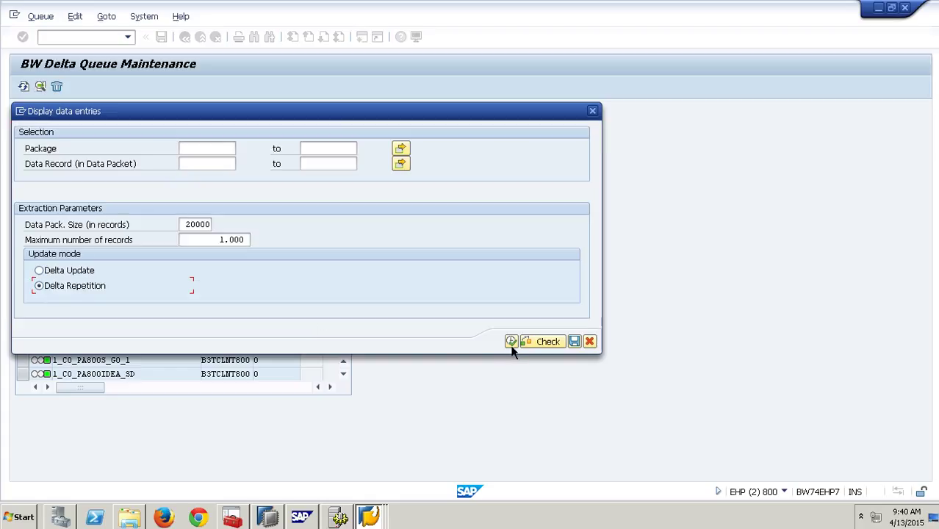
{"action": "key", "text": "Up"}
{"action": "left_click", "coordinate": [515, 344]}
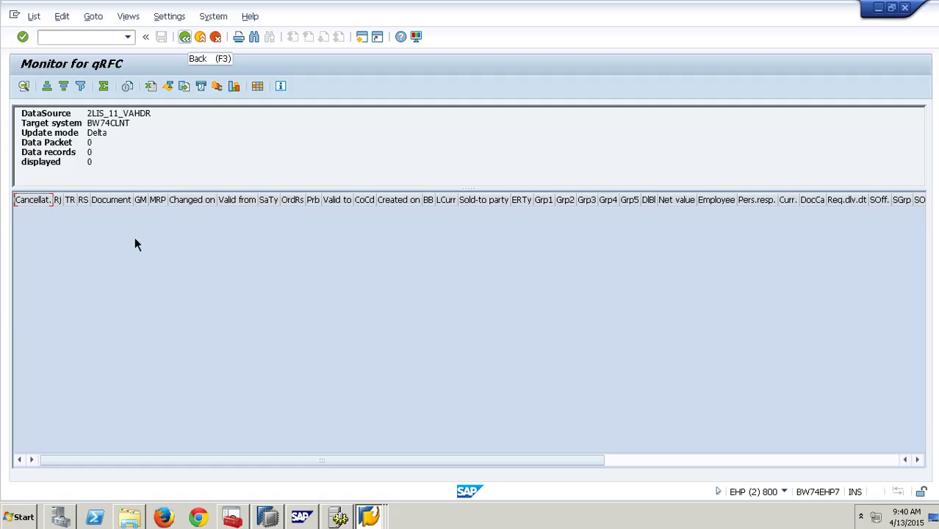
Step: Return to the delta queue and display the 2LIS_11_VAHDR entries for BW74CLNT in Delta Repetition mode
{"action": "key", "text": "F3"}
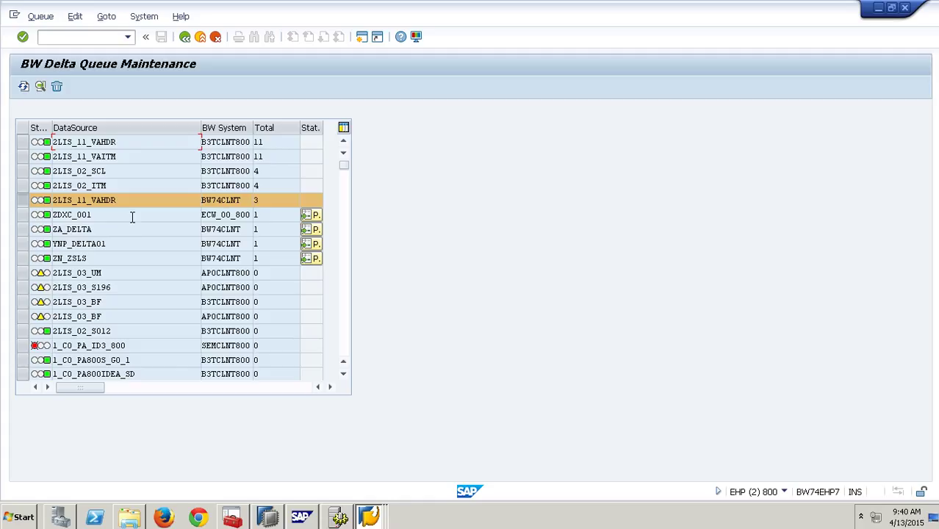
{"action": "left_click", "coordinate": [46, 91]}
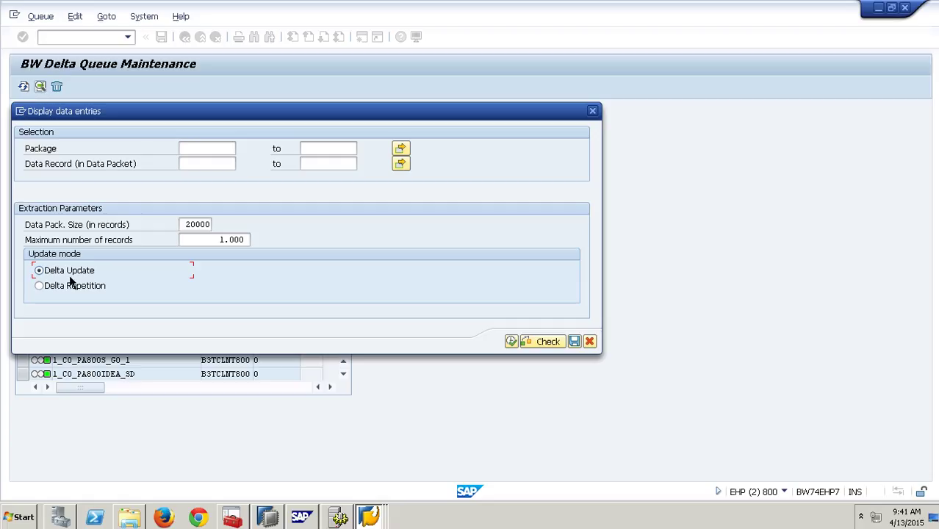
{"action": "left_click", "coordinate": [46, 292]}
{"action": "left_click", "coordinate": [512, 341]}
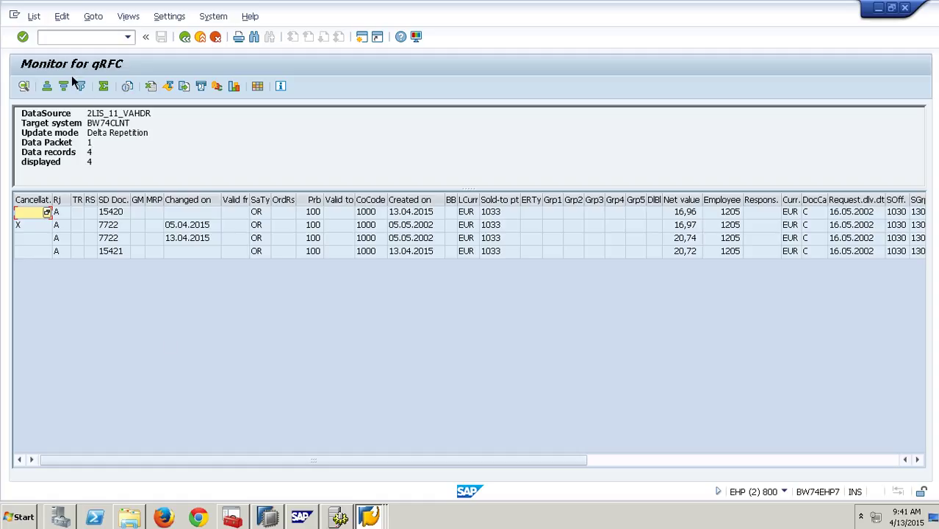
Step: Start transaction VA02, enter the sales order number and open the order for change, accepting the subsequent documents notice
{"action": "left_click", "coordinate": [89, 38]}
{"action": "type", "text": "/nva02"}
{"action": "key", "text": "Return"}
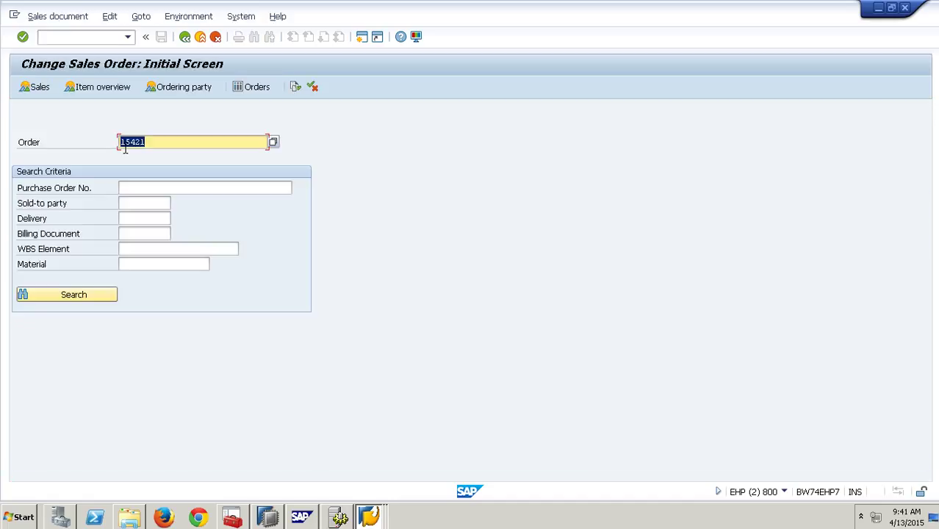
{"action": "type", "text": "772"}
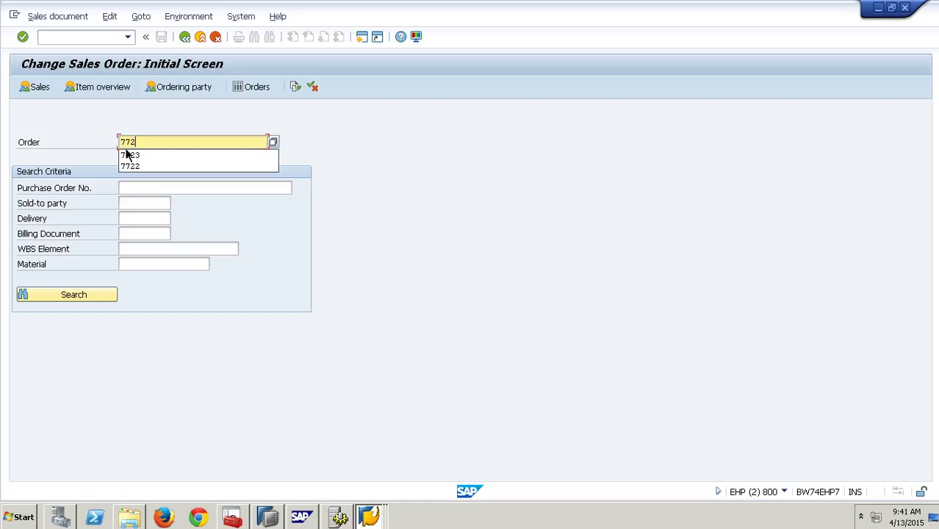
{"action": "type", "text": "3"}
{"action": "key", "text": "Return"}
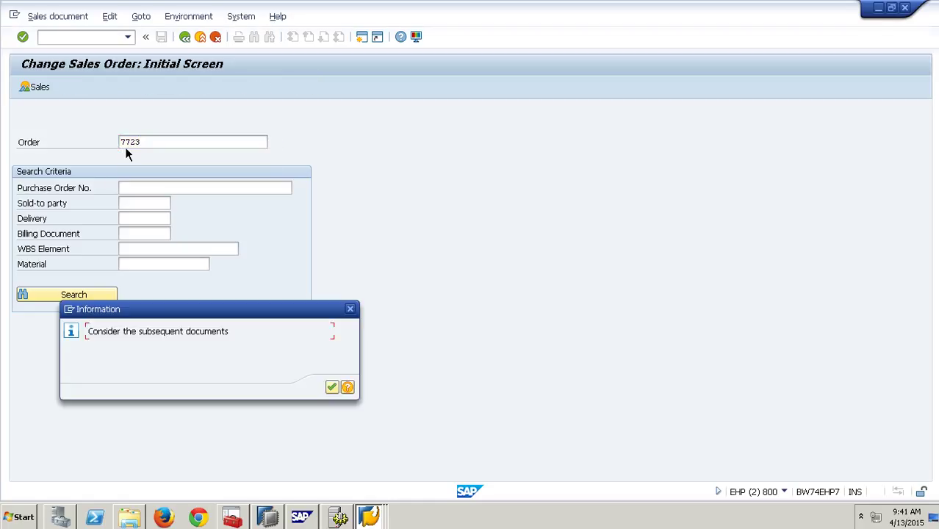
{"action": "key", "text": "Return"}
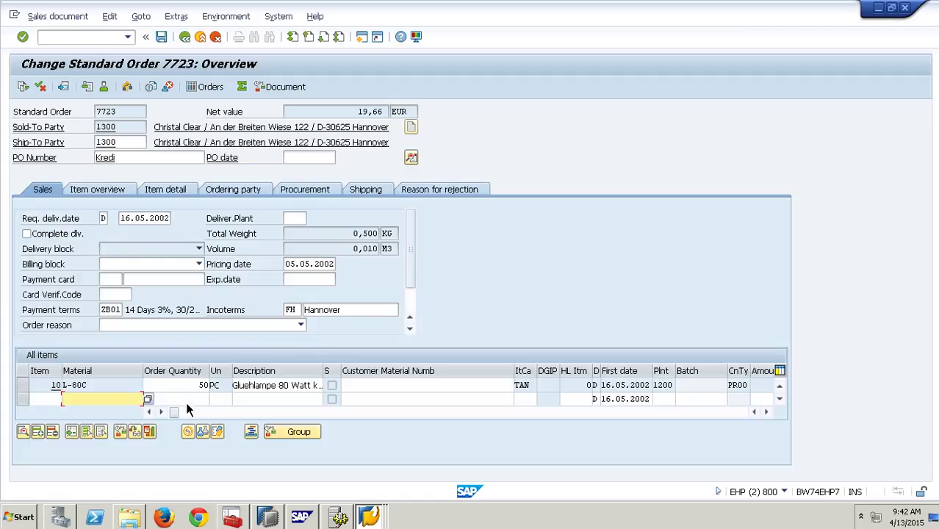
Step: Set the order quantity of item 10, material L-80C, to 55 PC and save the sales order
{"action": "left_click", "coordinate": [199, 387]}
{"action": "key", "text": "BackSpace"}
{"action": "key", "text": "BackSpace"}
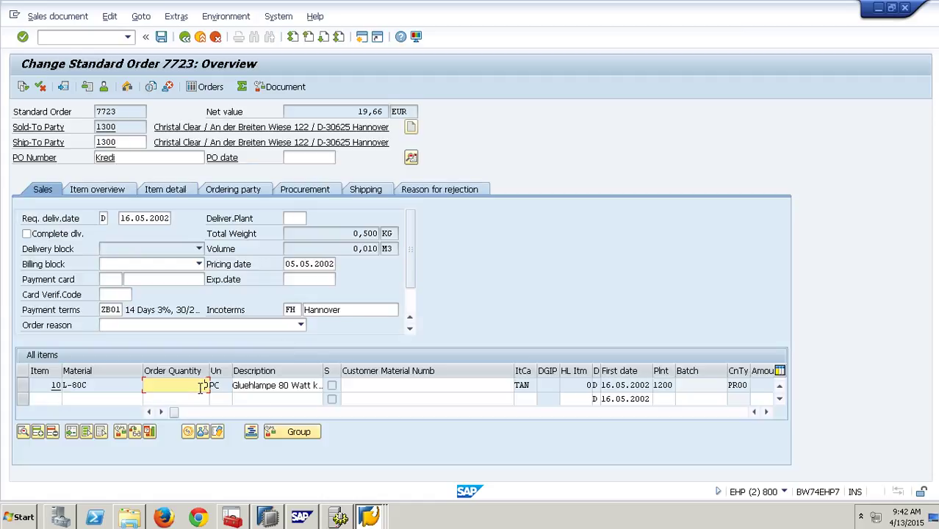
{"action": "type", "text": "25"}
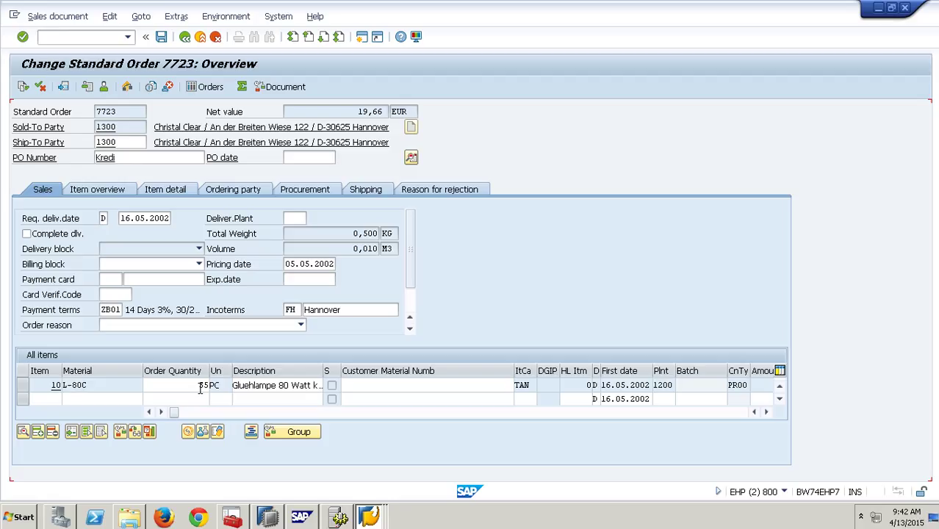
{"action": "key", "text": "Return"}
{"action": "key", "text": "Return"}
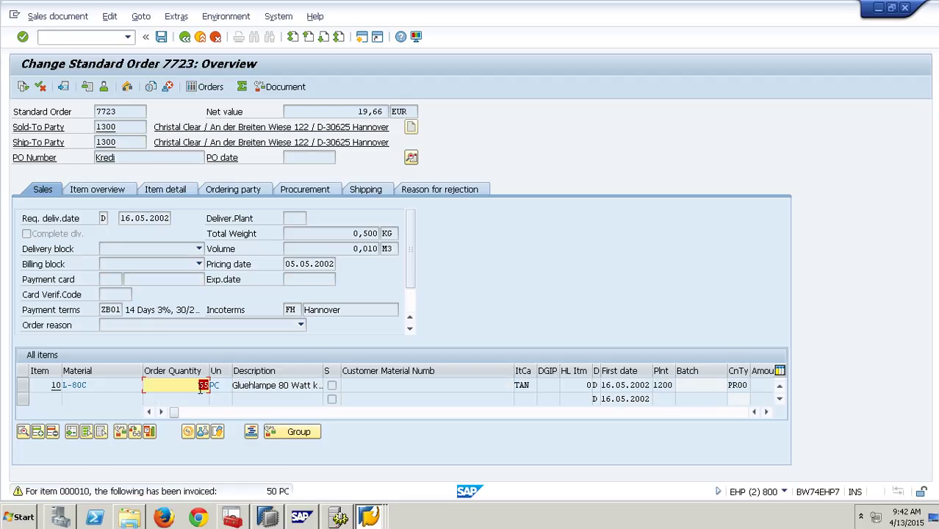
{"action": "key", "text": "Return"}
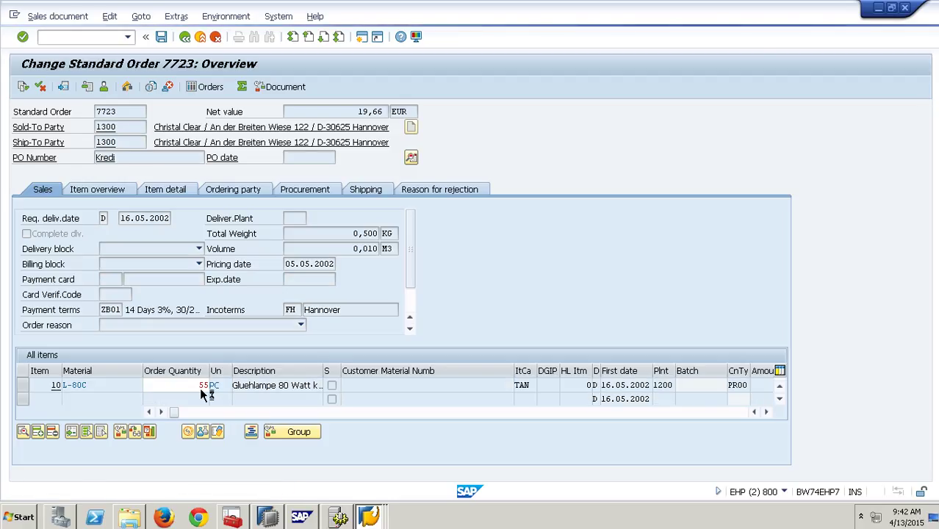
{"action": "left_click", "coordinate": [169, 40]}
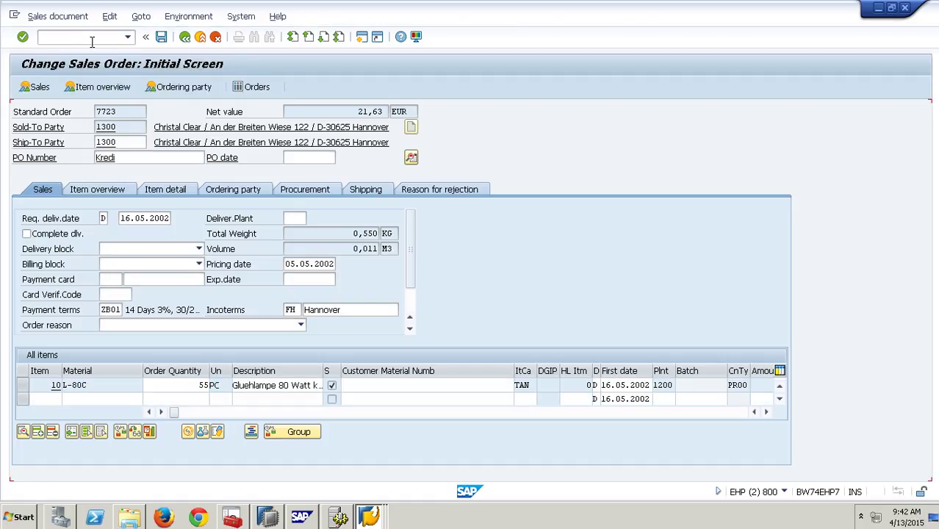
Step: Start transaction RSA7, display the 2LIS_11_VAHDR entries for BW74CLNT in Delta Update mode, and return to the delta queue
{"action": "left_click", "coordinate": [91, 40]}
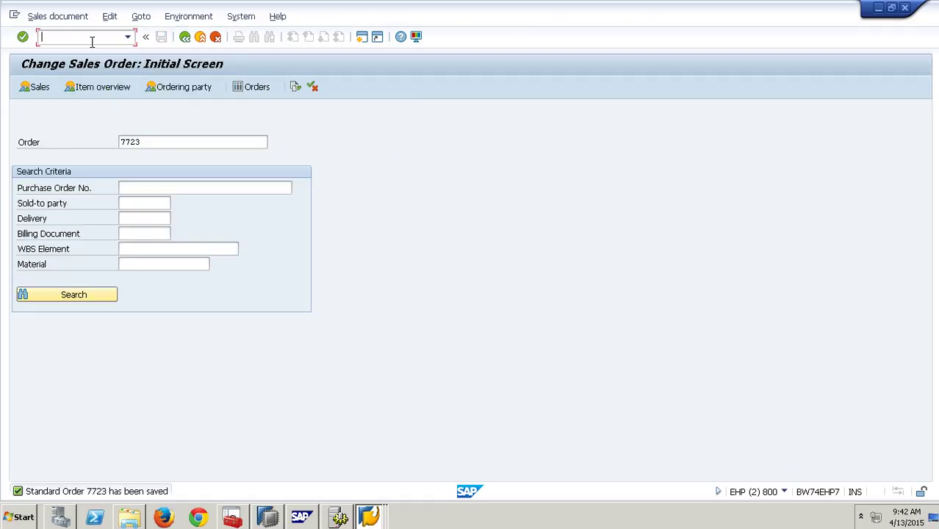
{"action": "type", "text": "/nrsa7"}
{"action": "key", "text": "Return"}
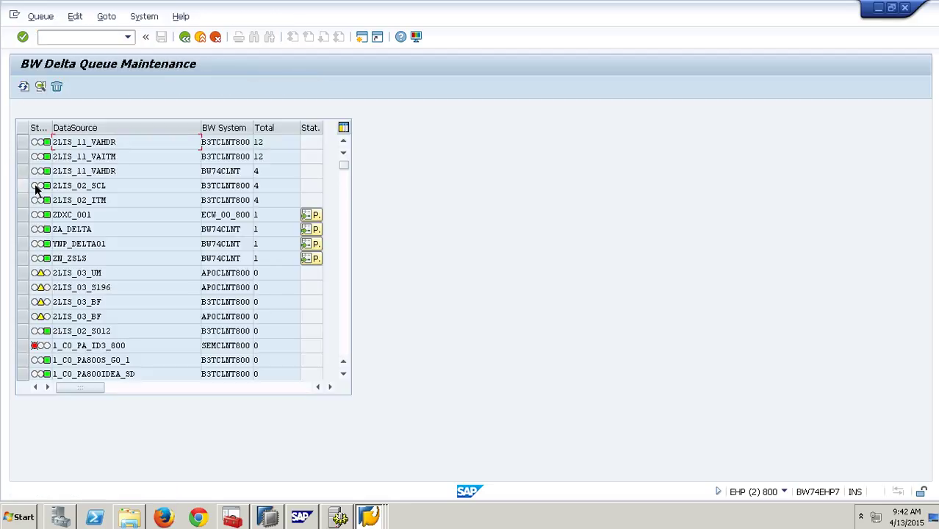
{"action": "left_click", "coordinate": [80, 173]}
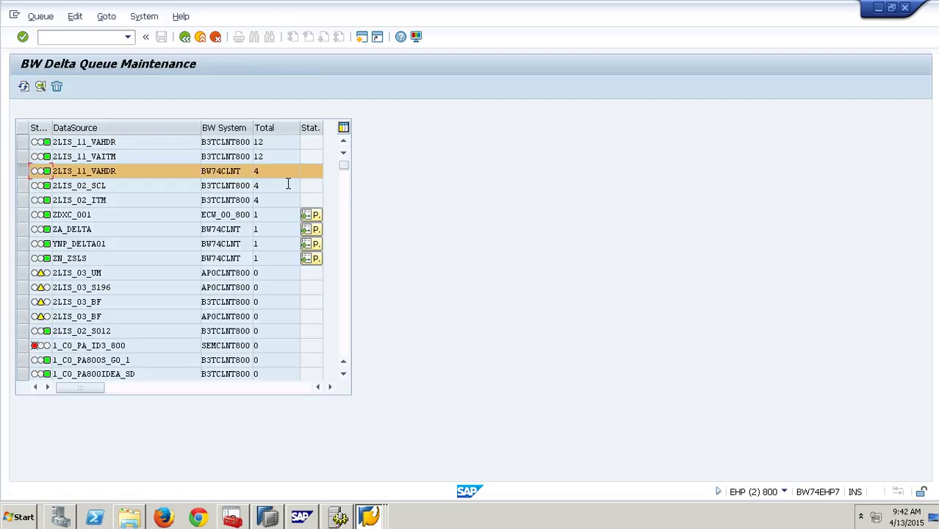
{"action": "left_click", "coordinate": [266, 176]}
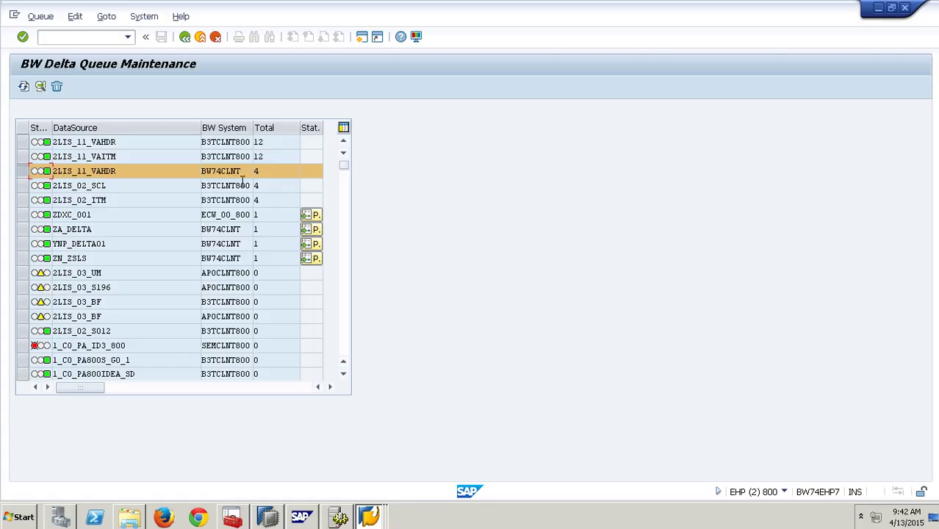
{"action": "left_click", "coordinate": [46, 89]}
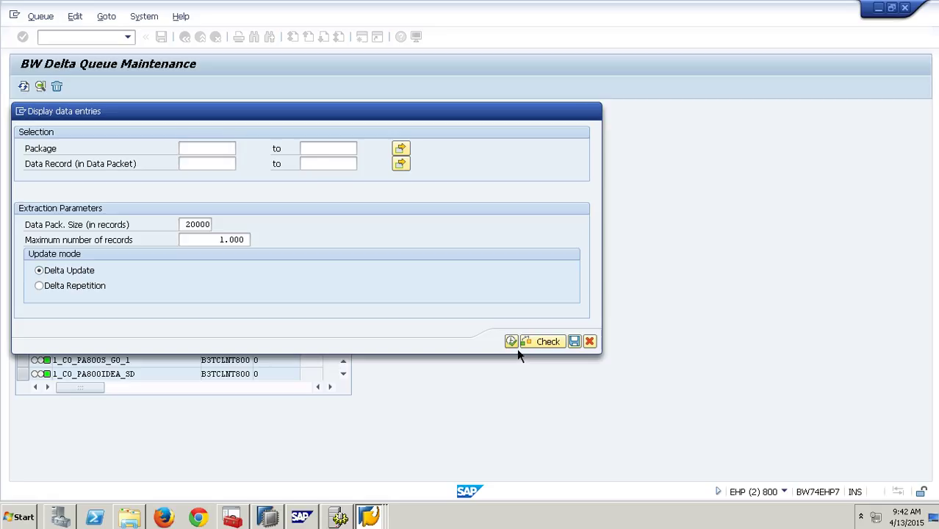
{"action": "left_click", "coordinate": [514, 345]}
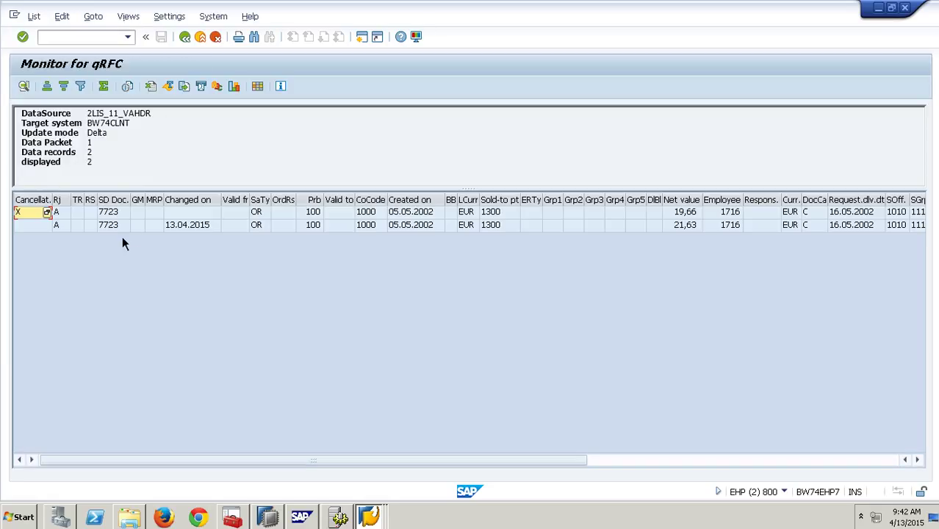
{"action": "left_click", "coordinate": [189, 44]}
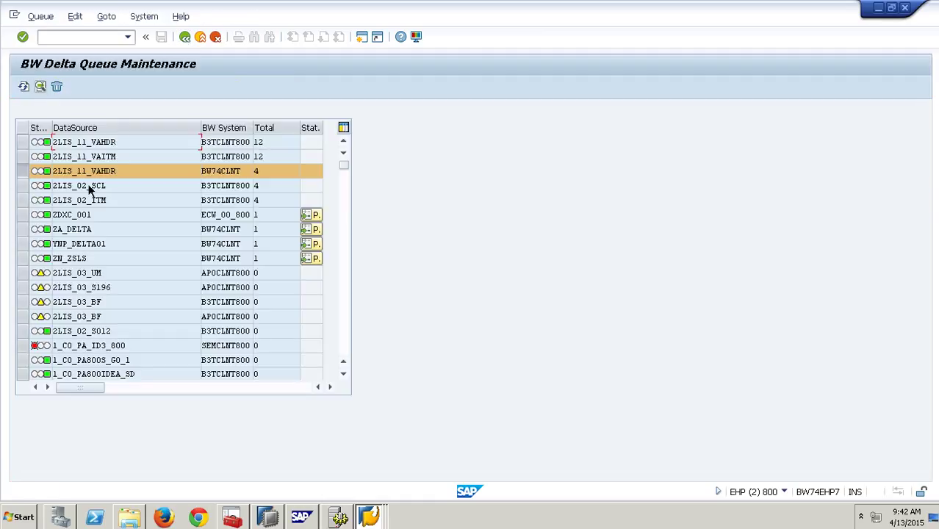
Step: Display the data entries of DataSource 2LIS_11_VAHDR for BW74CLNT in Delta Repetition mode
{"action": "key", "text": "F6"}
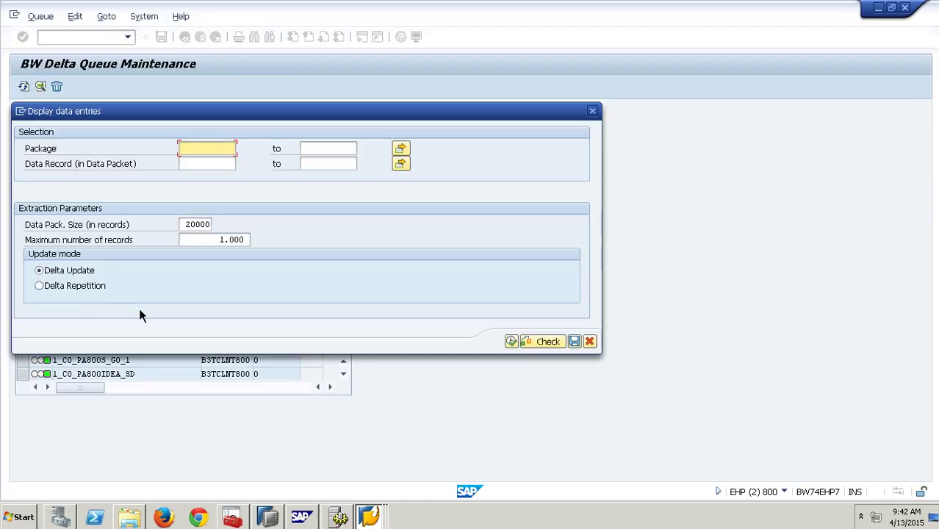
{"action": "left_click", "coordinate": [76, 287]}
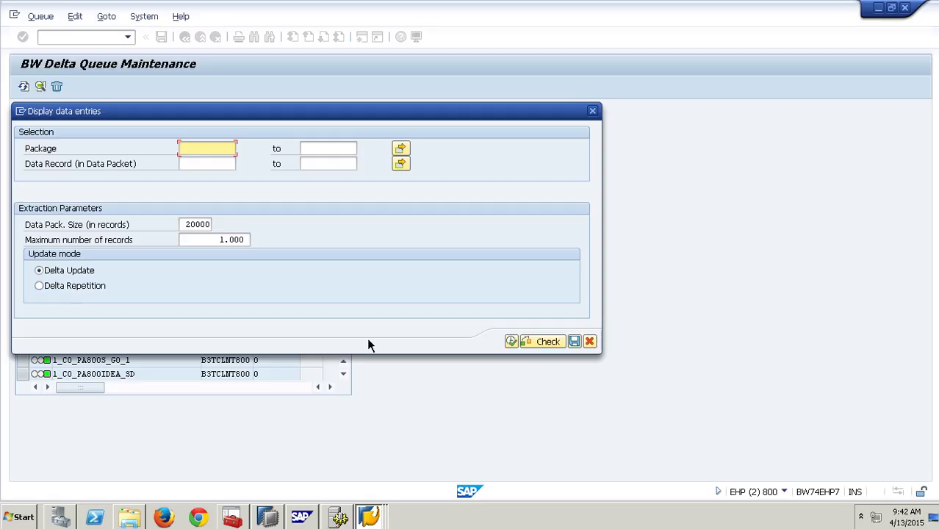
{"action": "left_click", "coordinate": [515, 342]}
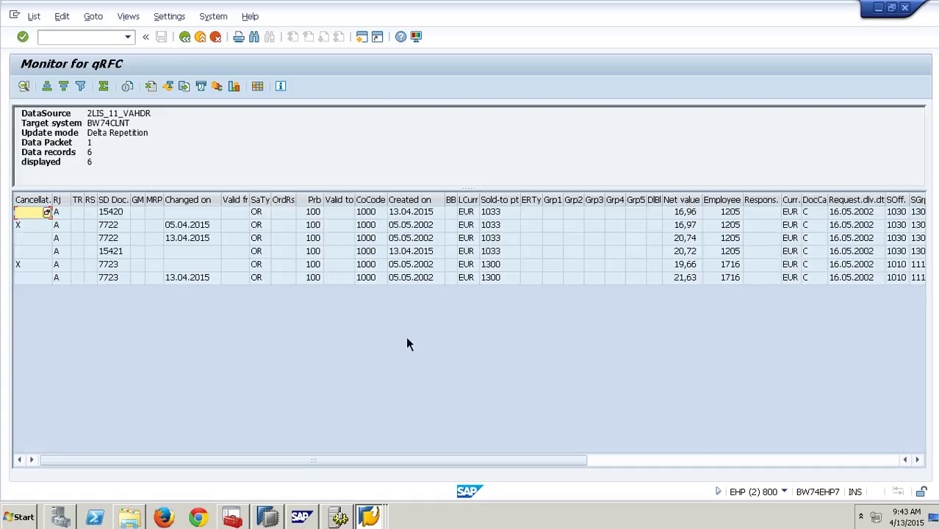
Step: Switch to the BW session showing the YLODEMO list output and start the Data Warehousing Workbench
{"action": "left_click", "coordinate": [371, 519]}
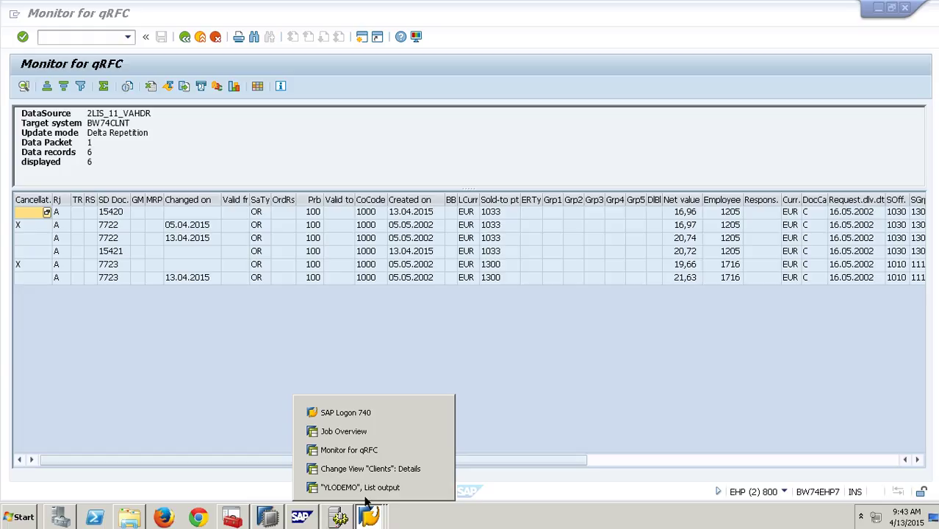
{"action": "left_click", "coordinate": [367, 500]}
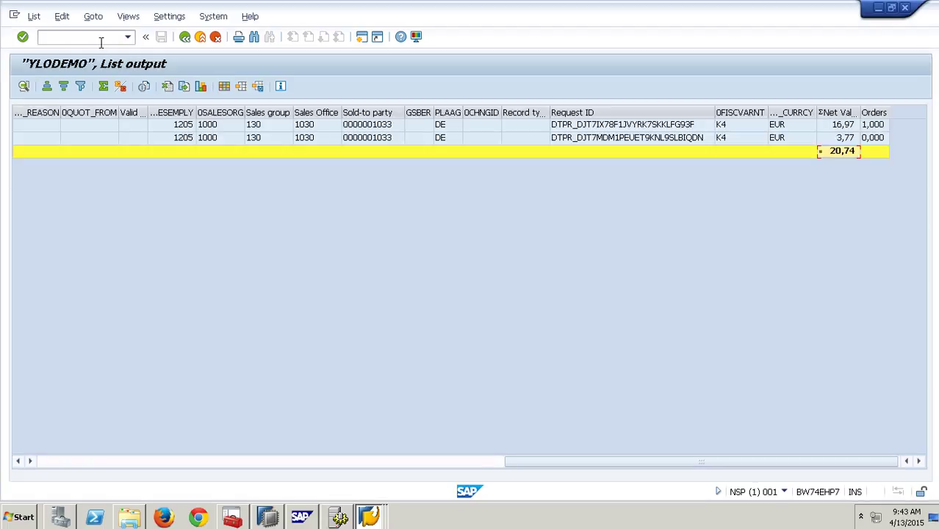
{"action": "left_click", "coordinate": [103, 42]}
{"action": "type", "text": "/nrsa"}
{"action": "key", "text": "Return"}
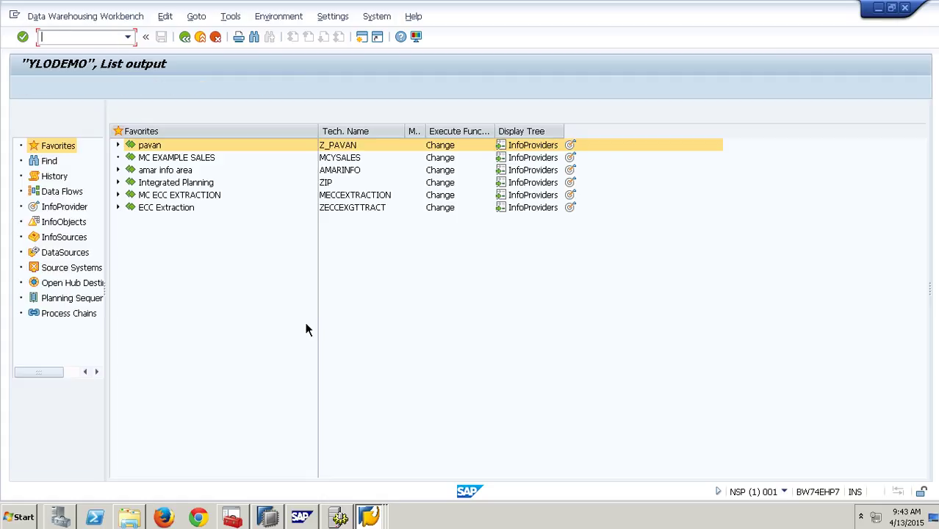
Step: Expand the Sales header InfoCube YLODEMO down to the InfoPackages of its 2LIS_11_VAHDR DataSource
{"action": "left_click", "coordinate": [118, 146]}
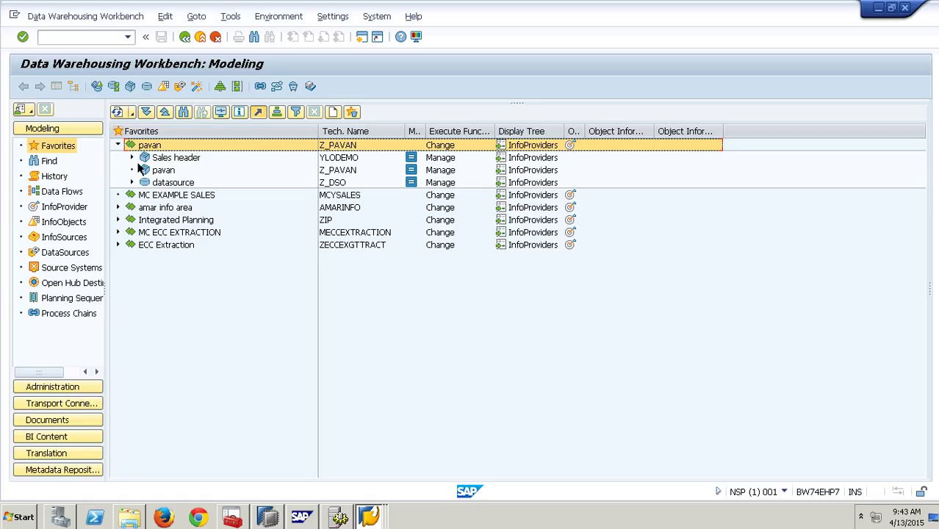
{"action": "left_click", "coordinate": [132, 158]}
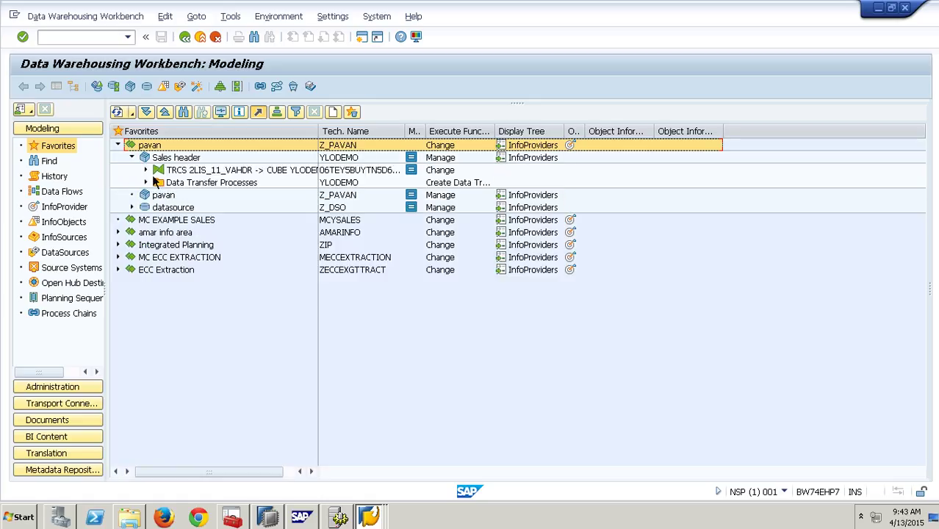
{"action": "left_click", "coordinate": [146, 170]}
{"action": "left_click", "coordinate": [160, 182]}
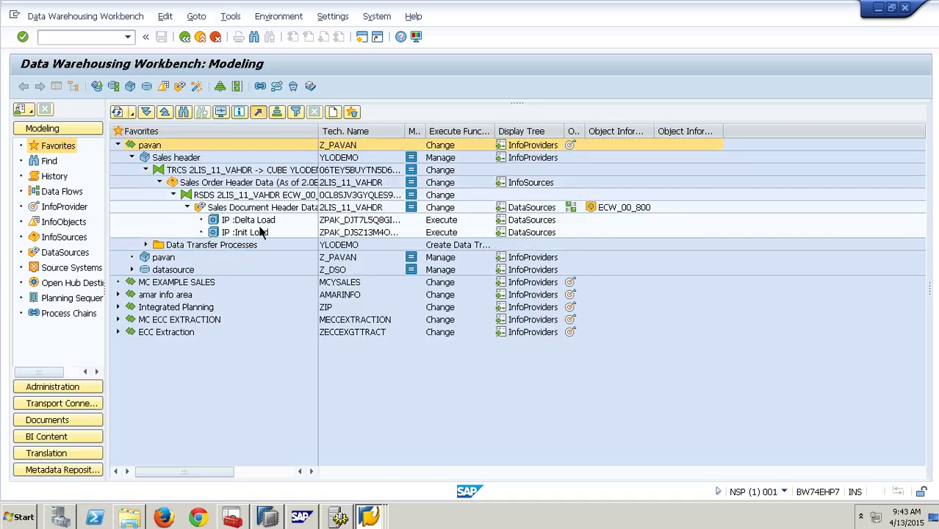
Step: Load data immediately with the "IP :Delta Load" InfoPackage in Delta Update mode and open the new request's details in the monitor
{"action": "double_click", "coordinate": [260, 227]}
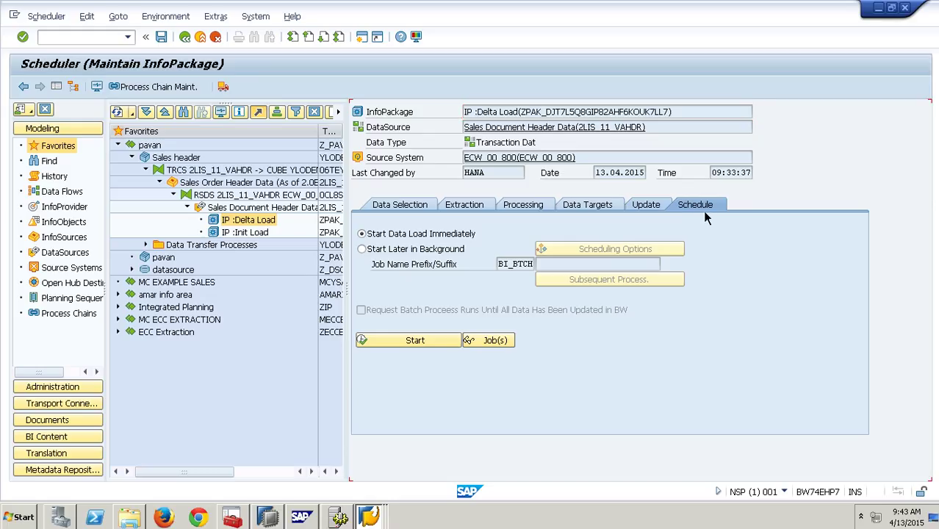
{"action": "key", "text": "ctrl+Page_Up"}
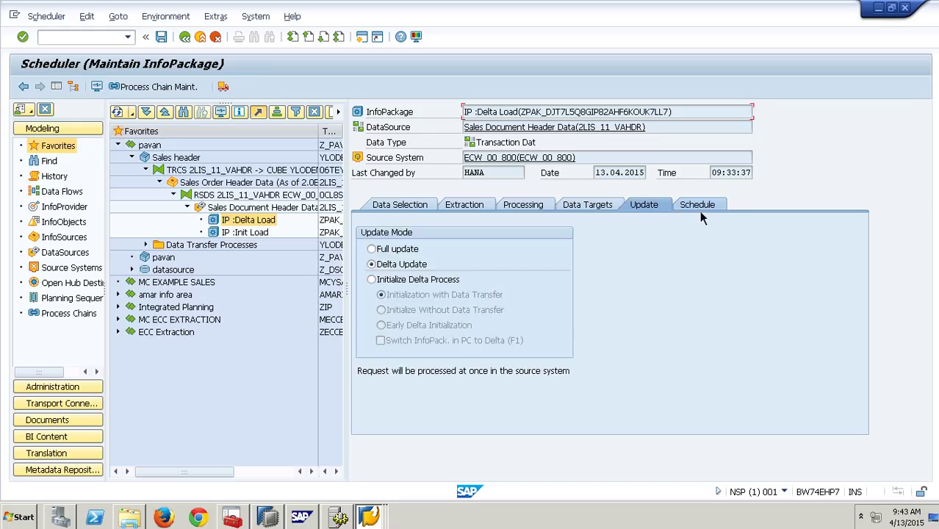
{"action": "key", "text": "ctrl+Page_Down"}
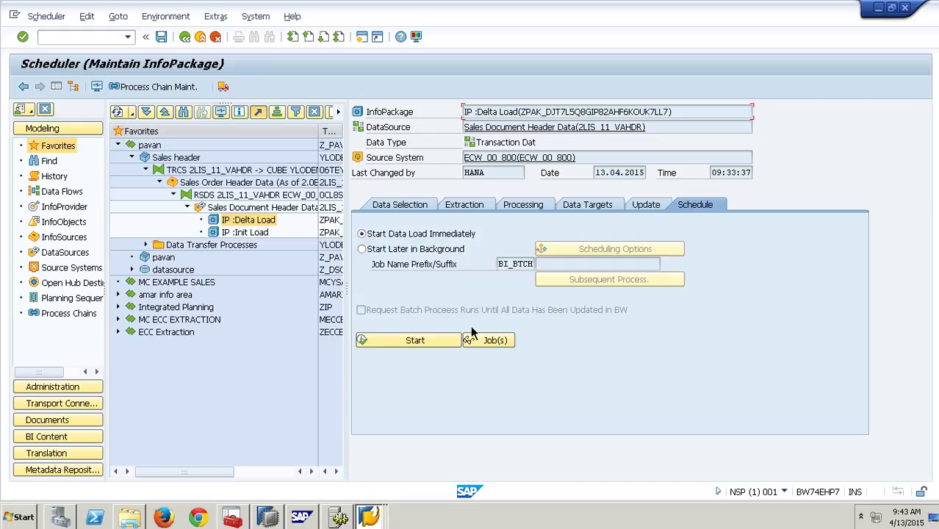
{"action": "left_click", "coordinate": [430, 347]}
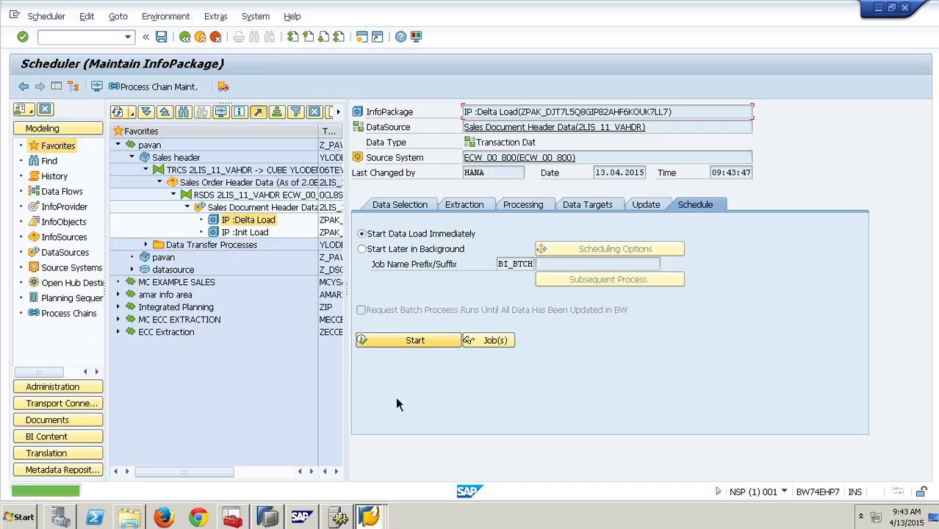
{"action": "left_click", "coordinate": [98, 87]}
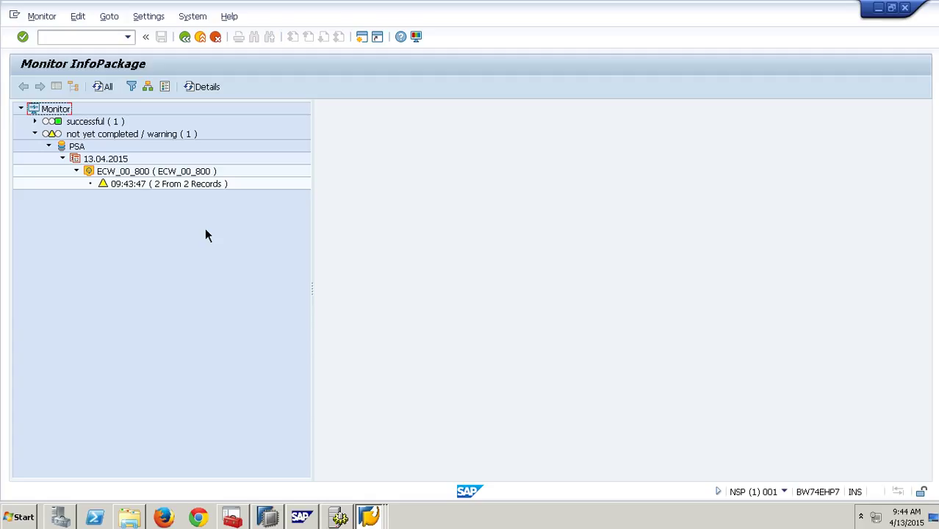
{"action": "left_click", "coordinate": [210, 186]}
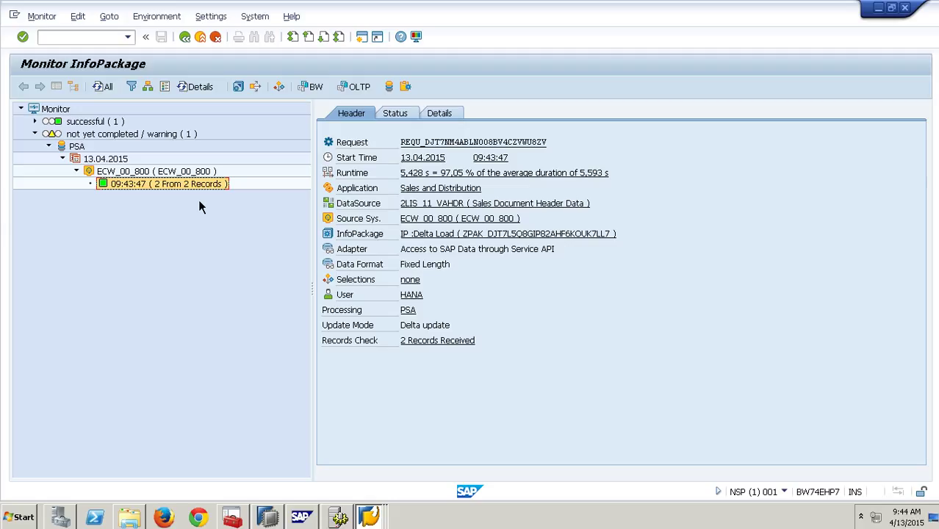
Step: Switch to the ECC session with the qRFC monitor and start transaction RSA7 for the delta queue
{"action": "left_click", "coordinate": [370, 518]}
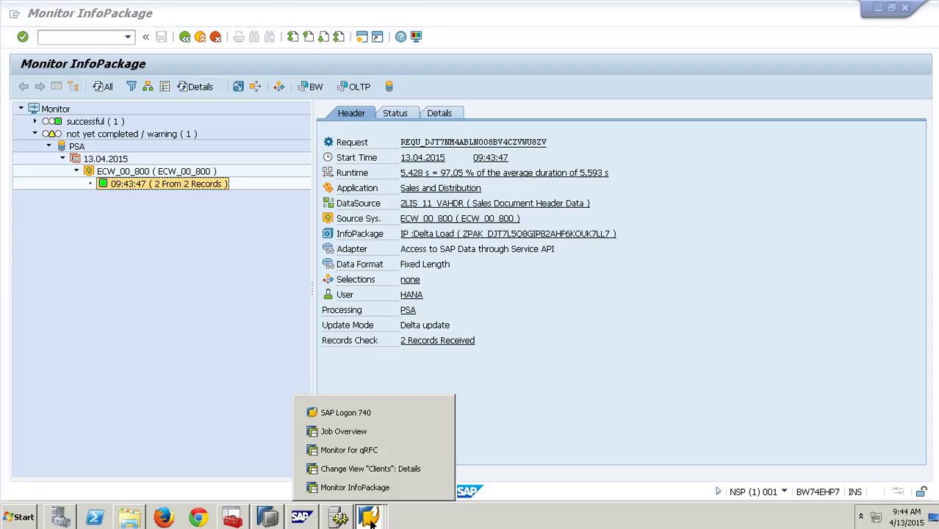
{"action": "left_click", "coordinate": [364, 452]}
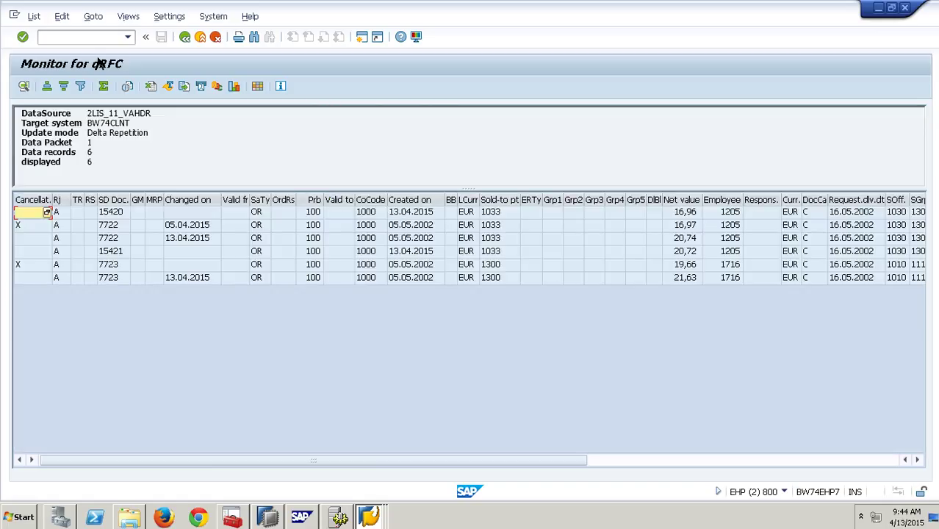
{"action": "left_click", "coordinate": [113, 40]}
{"action": "type", "text": "/nrsa7"}
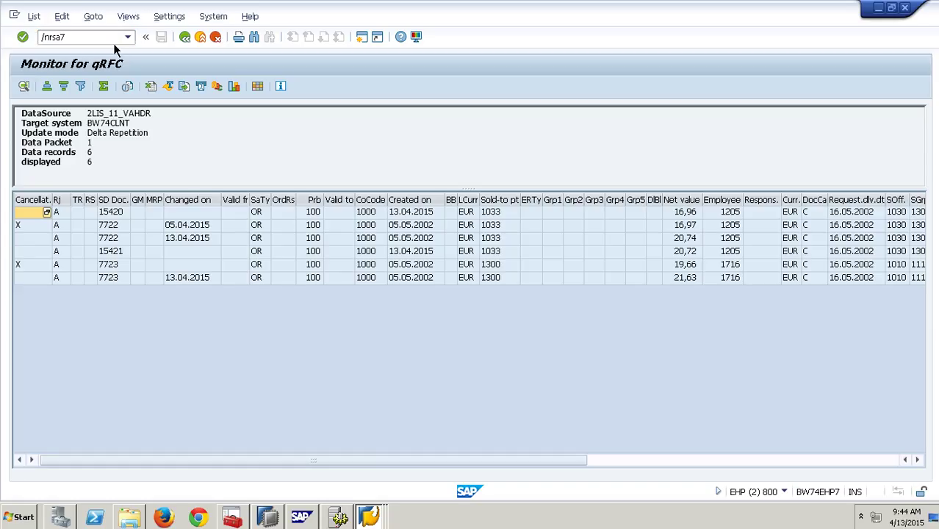
{"action": "key", "text": "Return"}
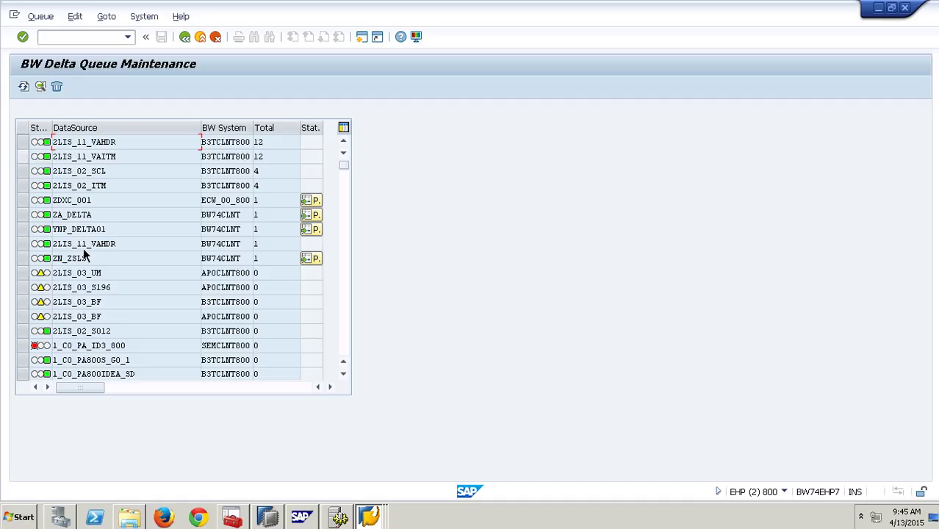
Step: Display the 2LIS_11_VAHDR entries for BW74CLNT in Delta Repetition mode and minimise the remote session
{"action": "left_click", "coordinate": [271, 249]}
{"action": "left_click", "coordinate": [24, 244]}
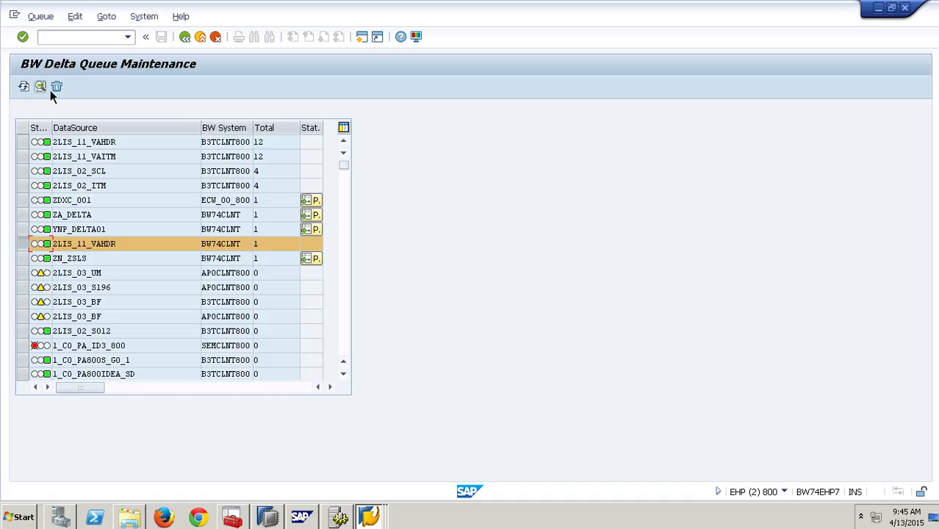
{"action": "left_click", "coordinate": [50, 89]}
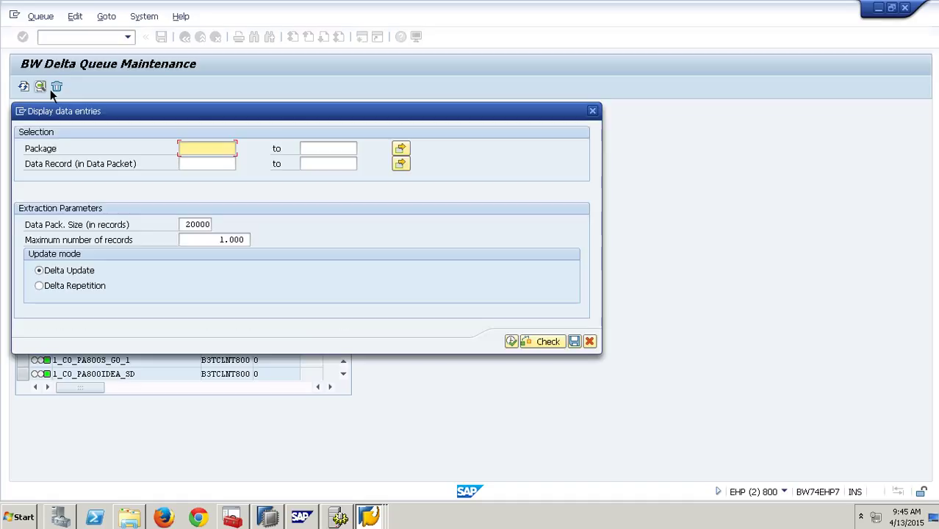
{"action": "left_click", "coordinate": [70, 292]}
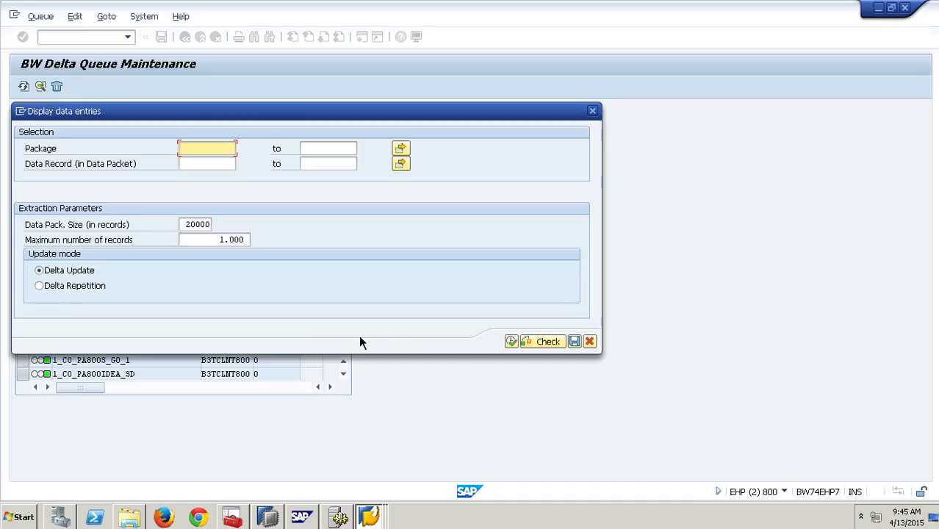
{"action": "left_click", "coordinate": [526, 343]}
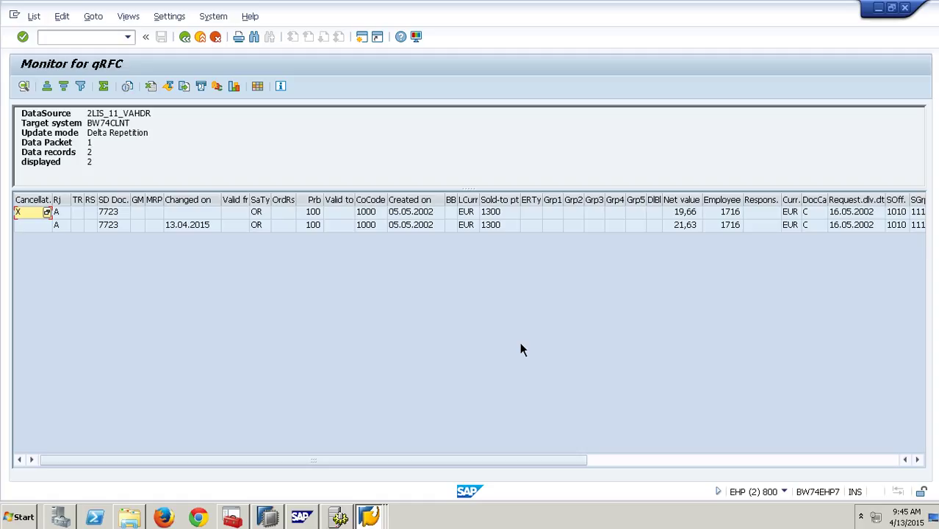
{"action": "left_click", "coordinate": [621, 9]}
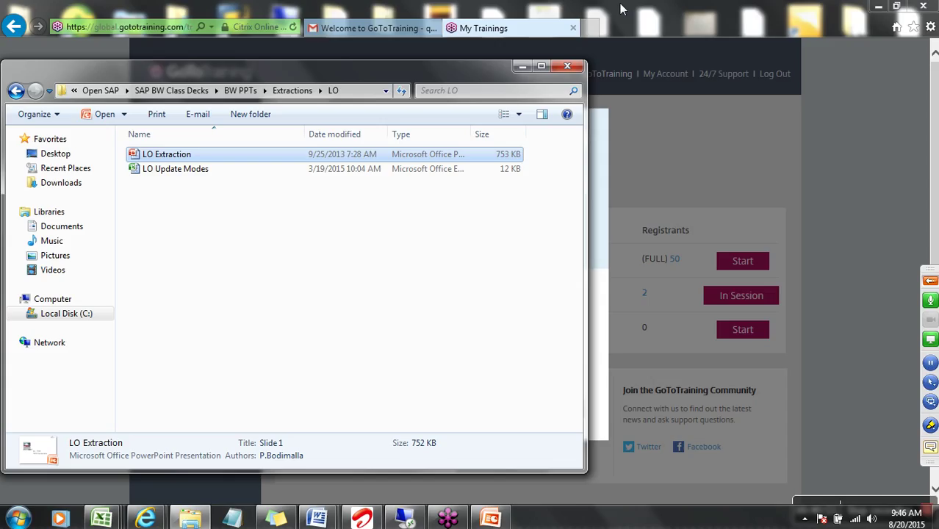